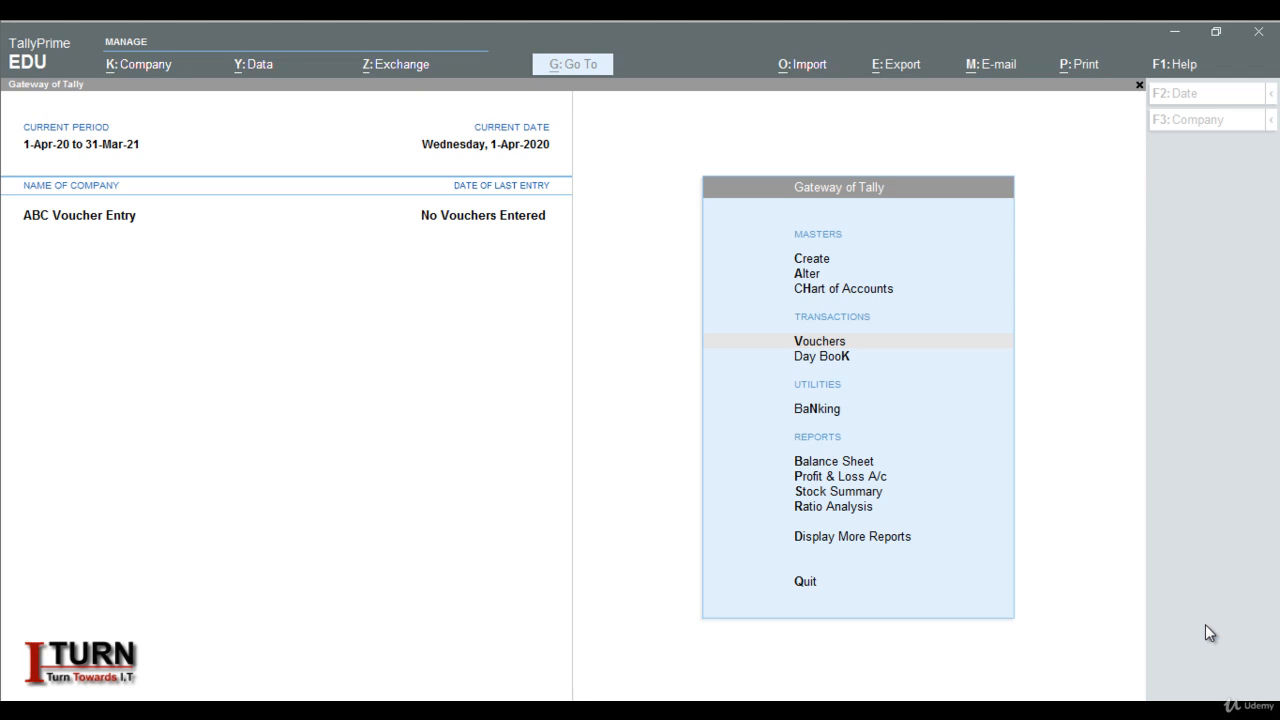
# - Switch to the Voucher_Entry PowerPoint slide show to review the rent payment journal entry, and return to TallyPrime
pyautogui.click(1205, 624)
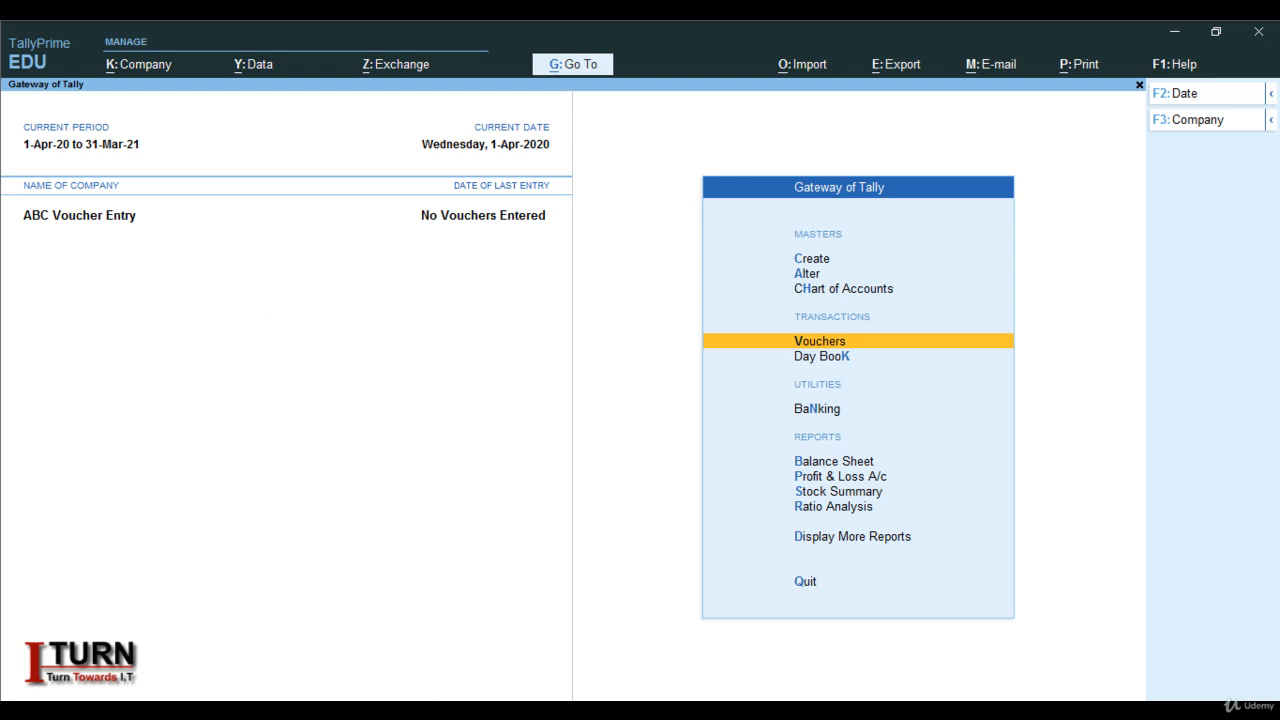
pyautogui.click(415, 710)
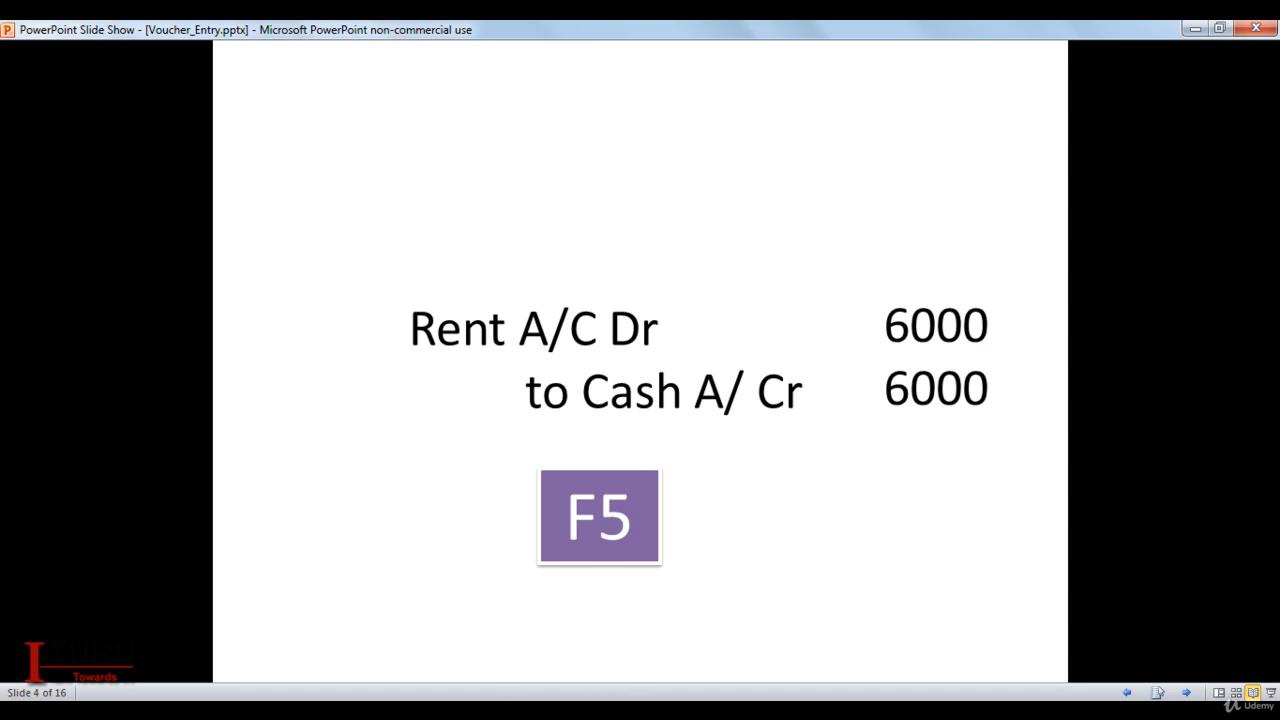
pyautogui.hotkey('alt', 'Tab')
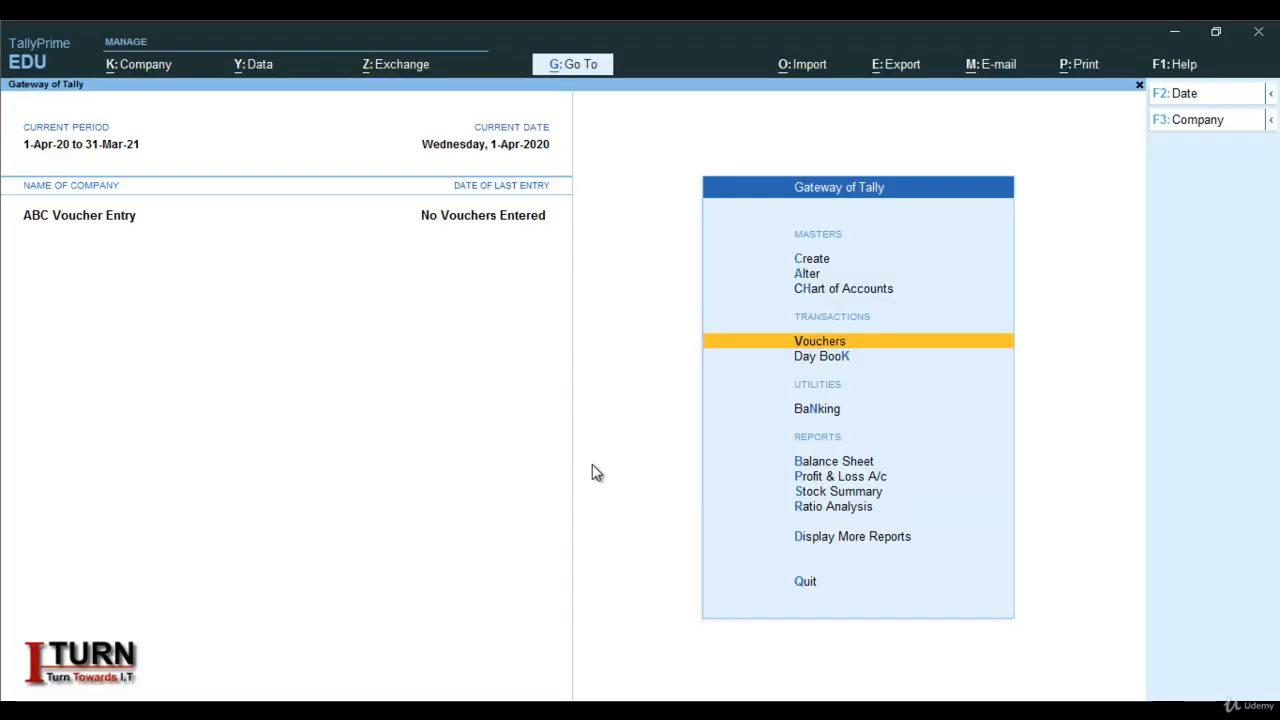
# - Start a new ledger in the accounting masters and name it Rent, without an alias
pyautogui.press('Up')
pyautogui.press('Up')
pyautogui.press('Up')
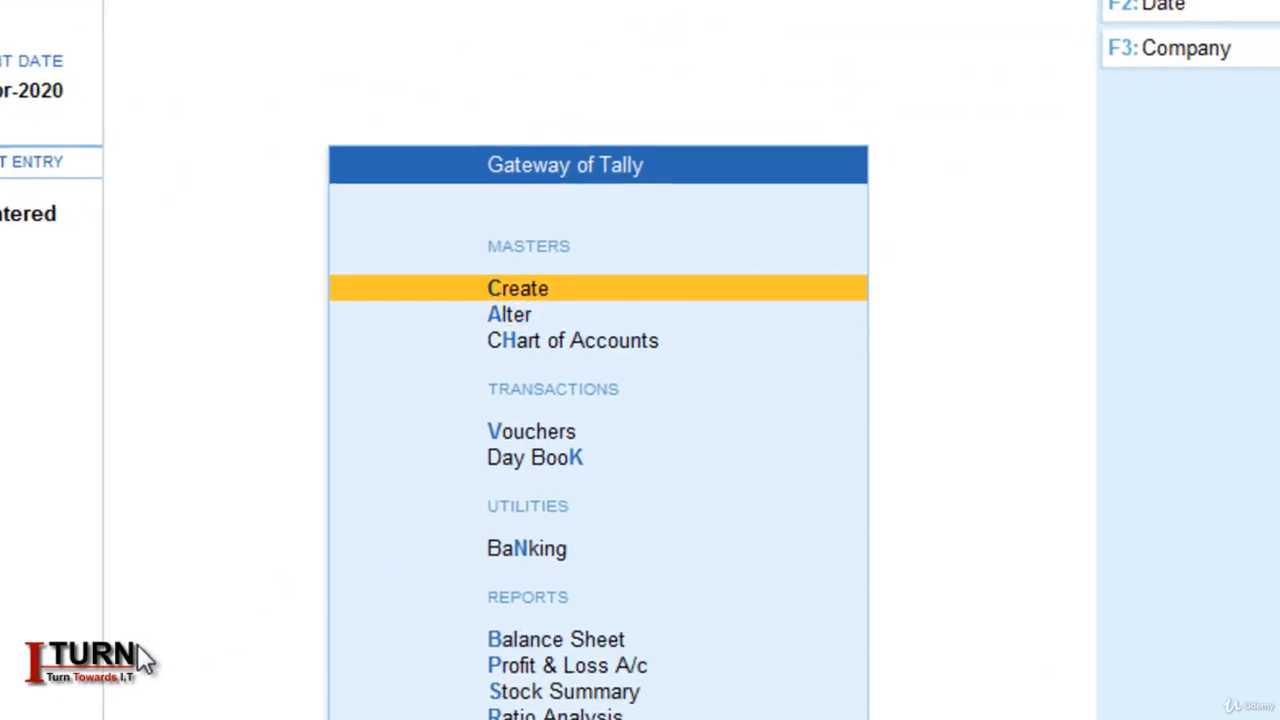
pyautogui.press('Return')
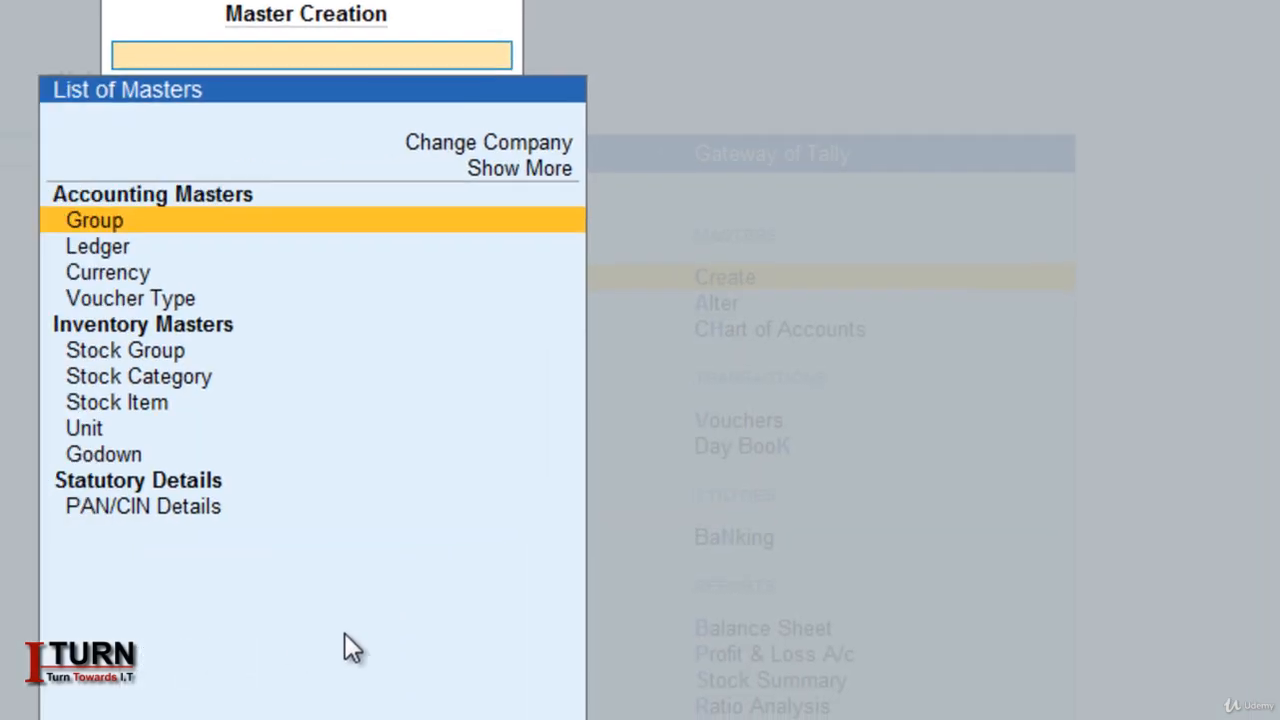
pyautogui.press('Down')
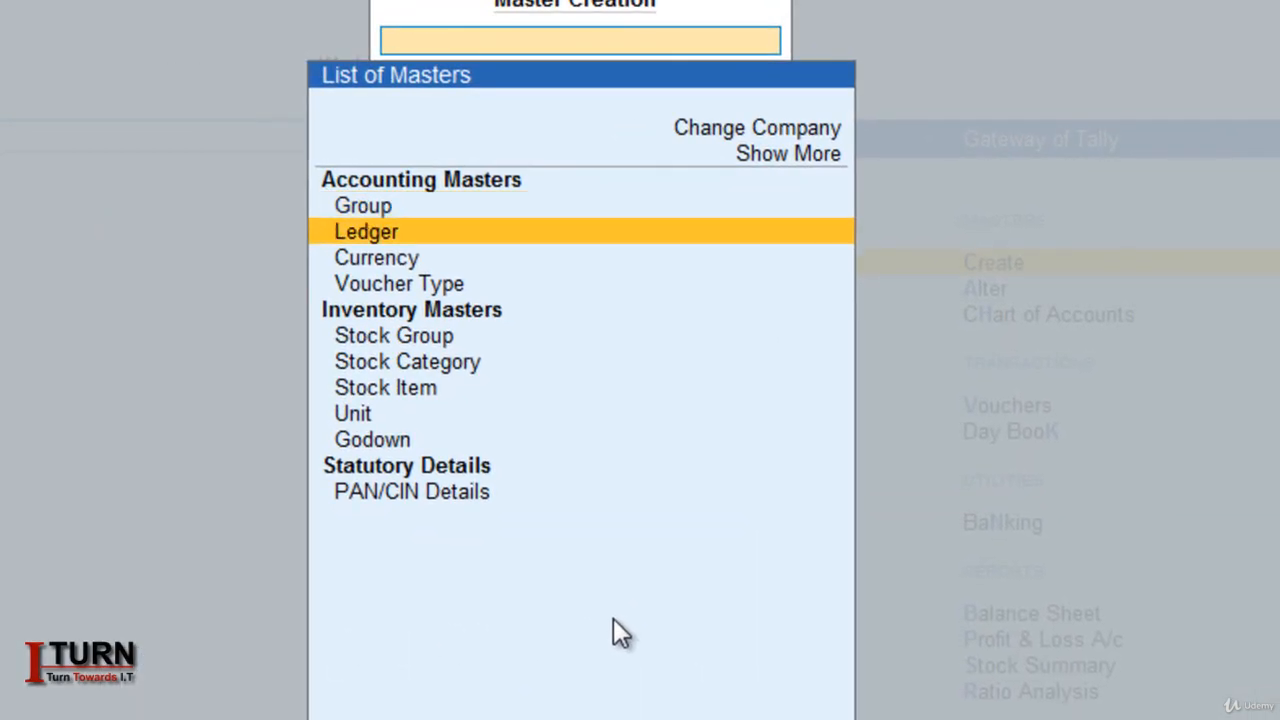
pyautogui.press('Return')
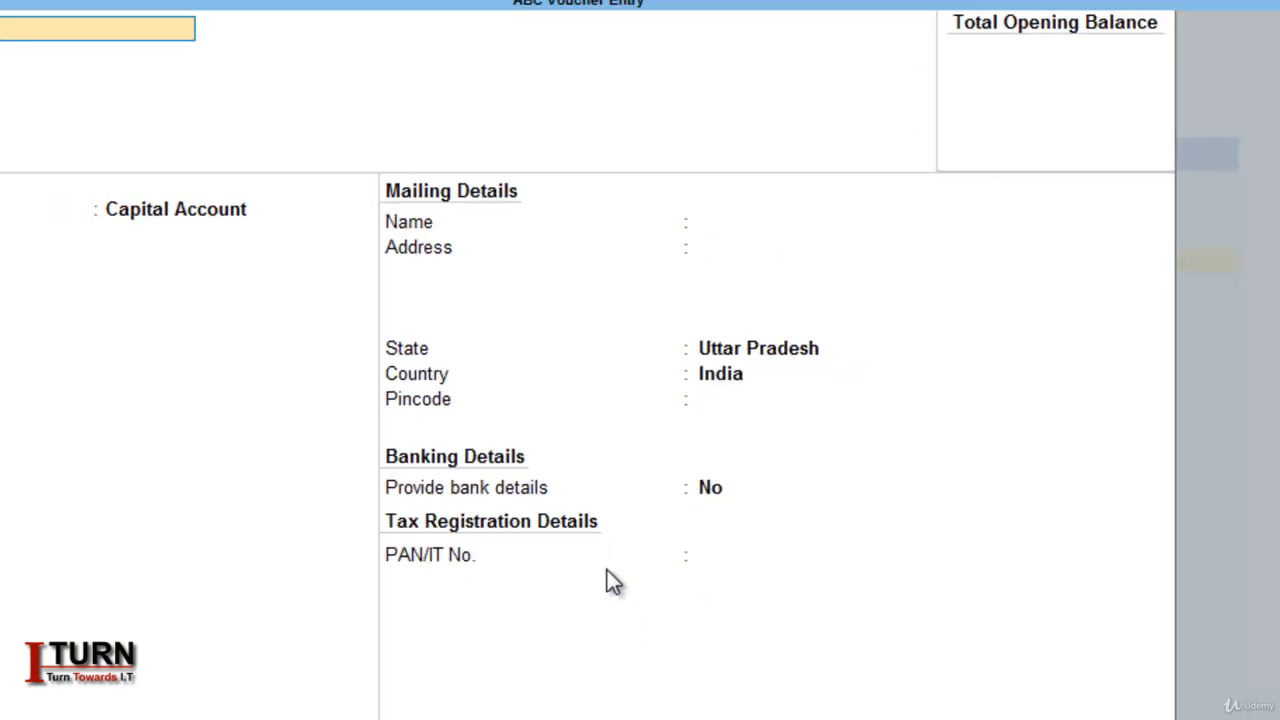
pyautogui.write('Rent')
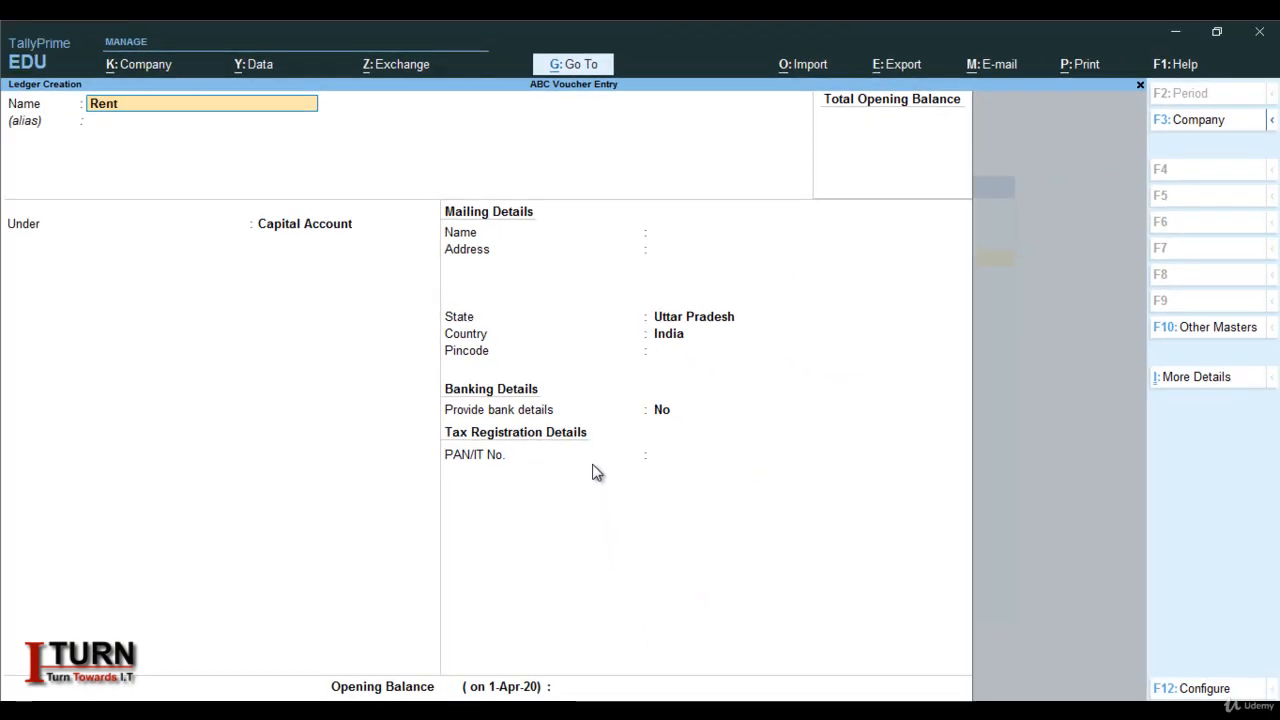
pyautogui.press('Return')
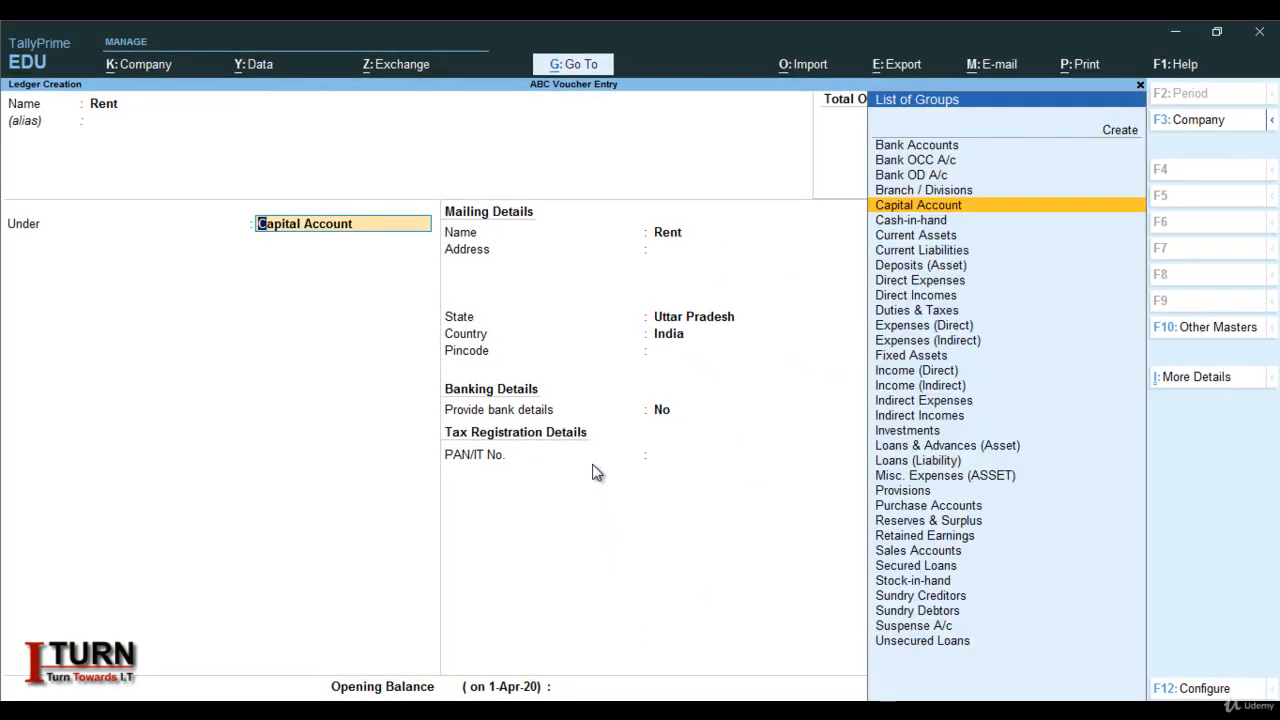
# - Put the Rent ledger under Indirect Expenses with ledger type Not Applicable, save it, and return to the Gateway of Tally
pyautogui.write('in')
pyautogui.press('Down')
pyautogui.press('Down')
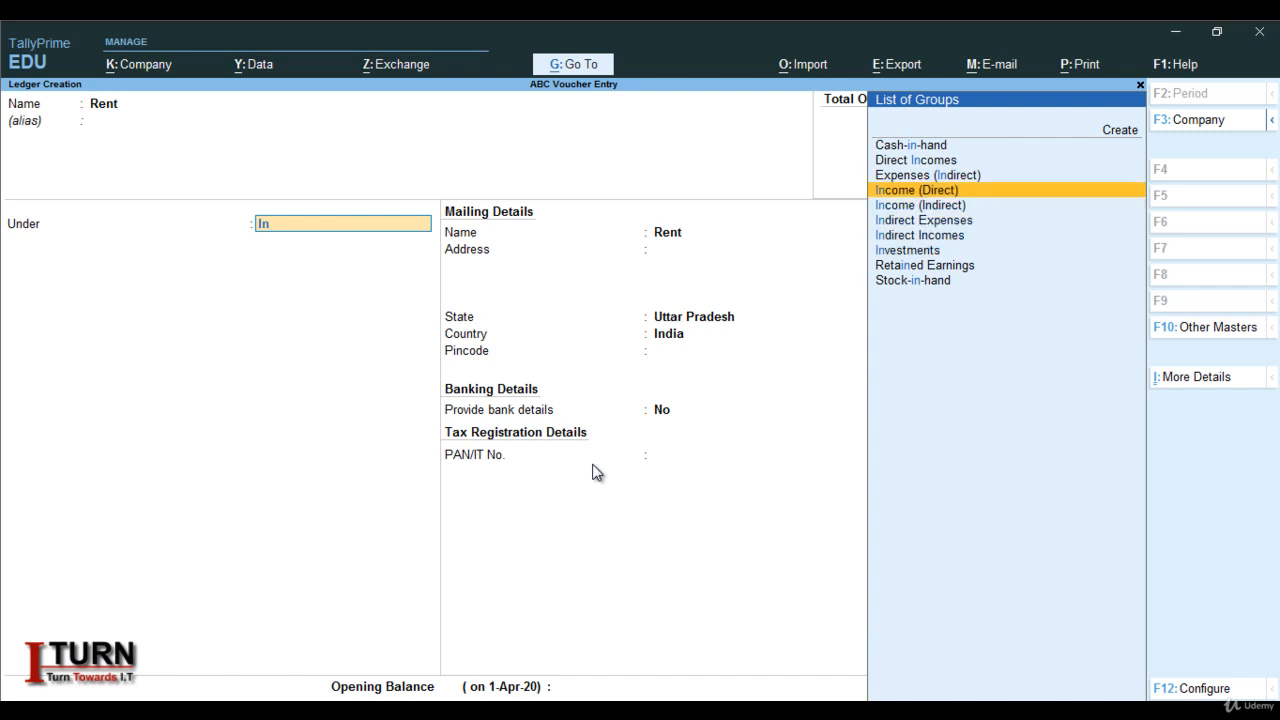
pyautogui.press('Down')
pyautogui.press('Return')
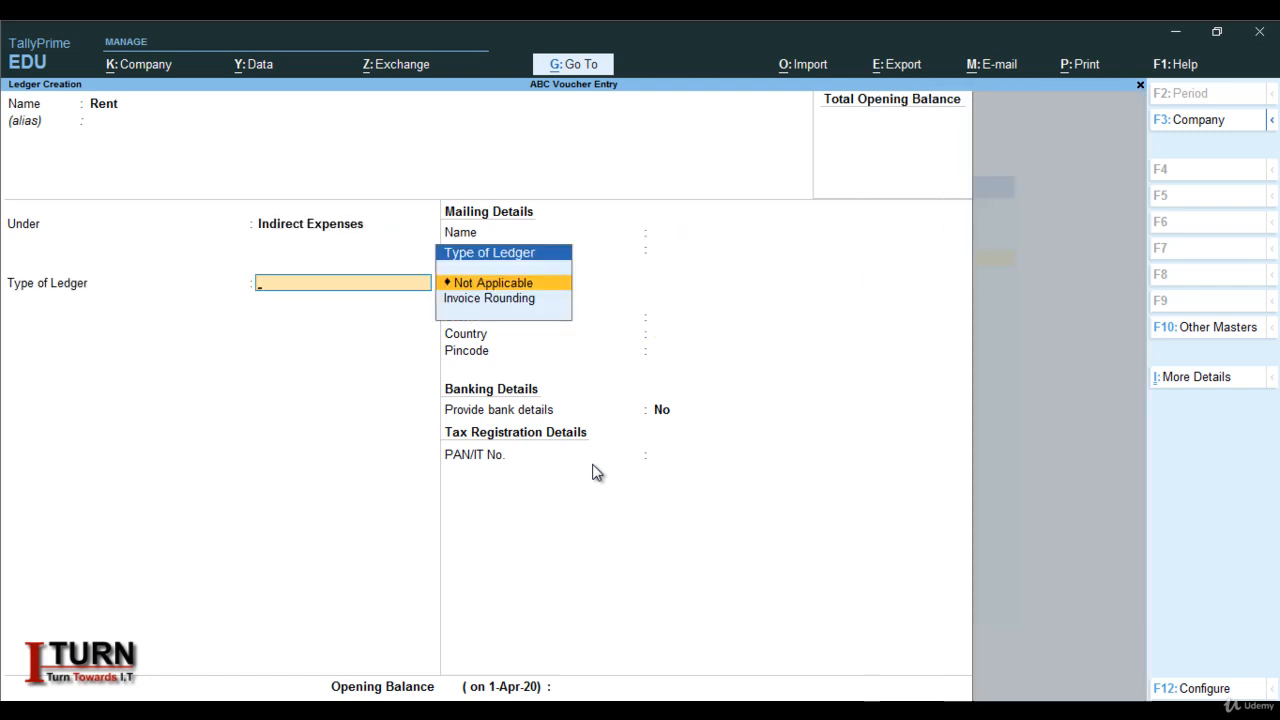
pyautogui.press('Return')
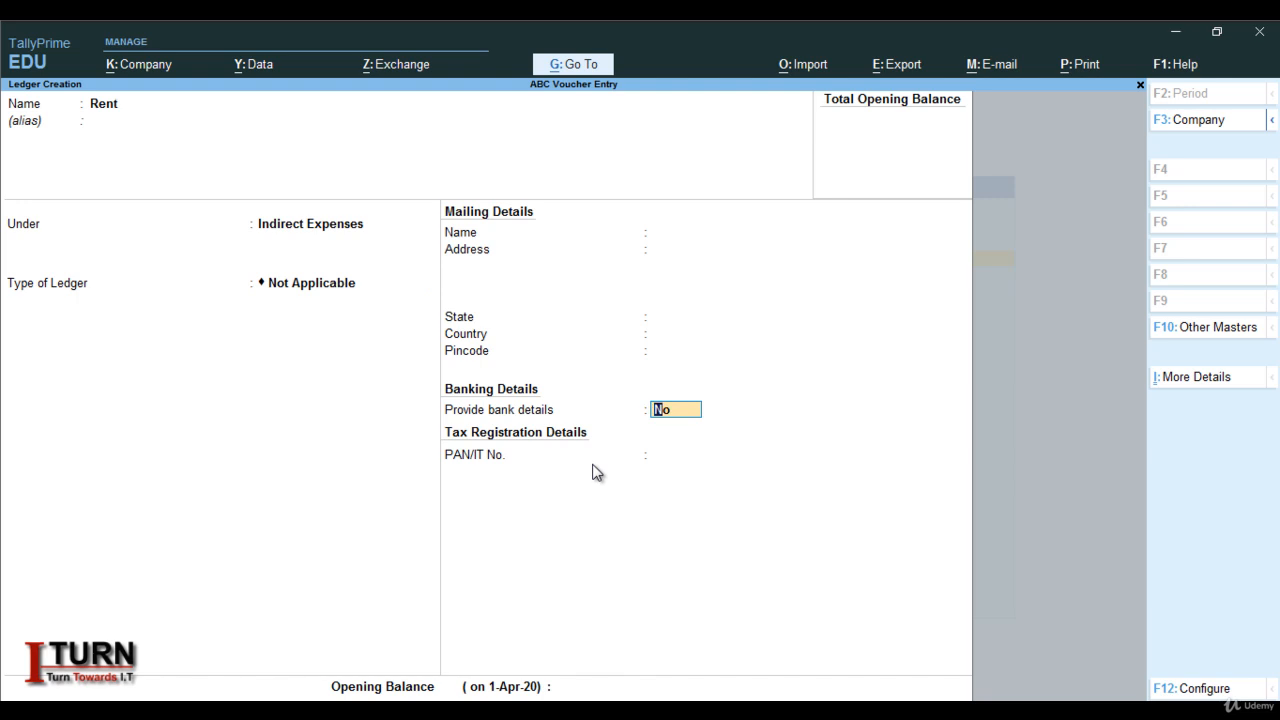
pyautogui.press('Return')
pyautogui.press('Return')
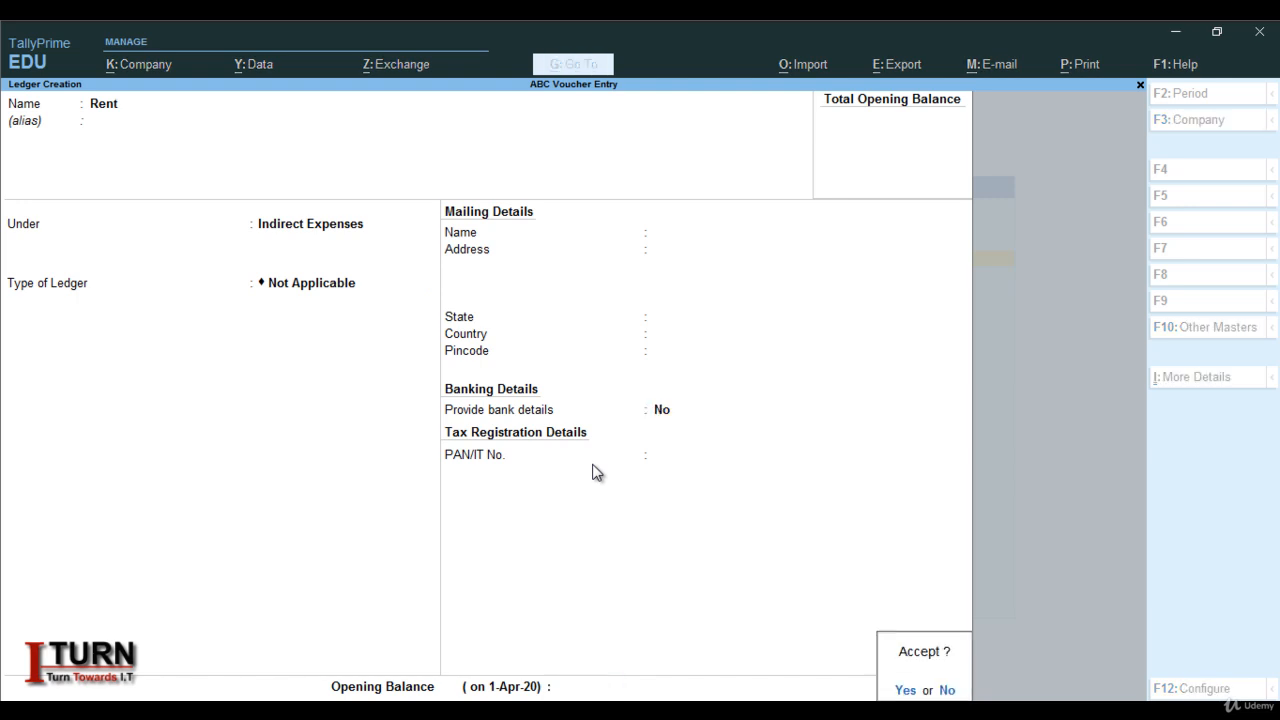
pyautogui.press('Return')
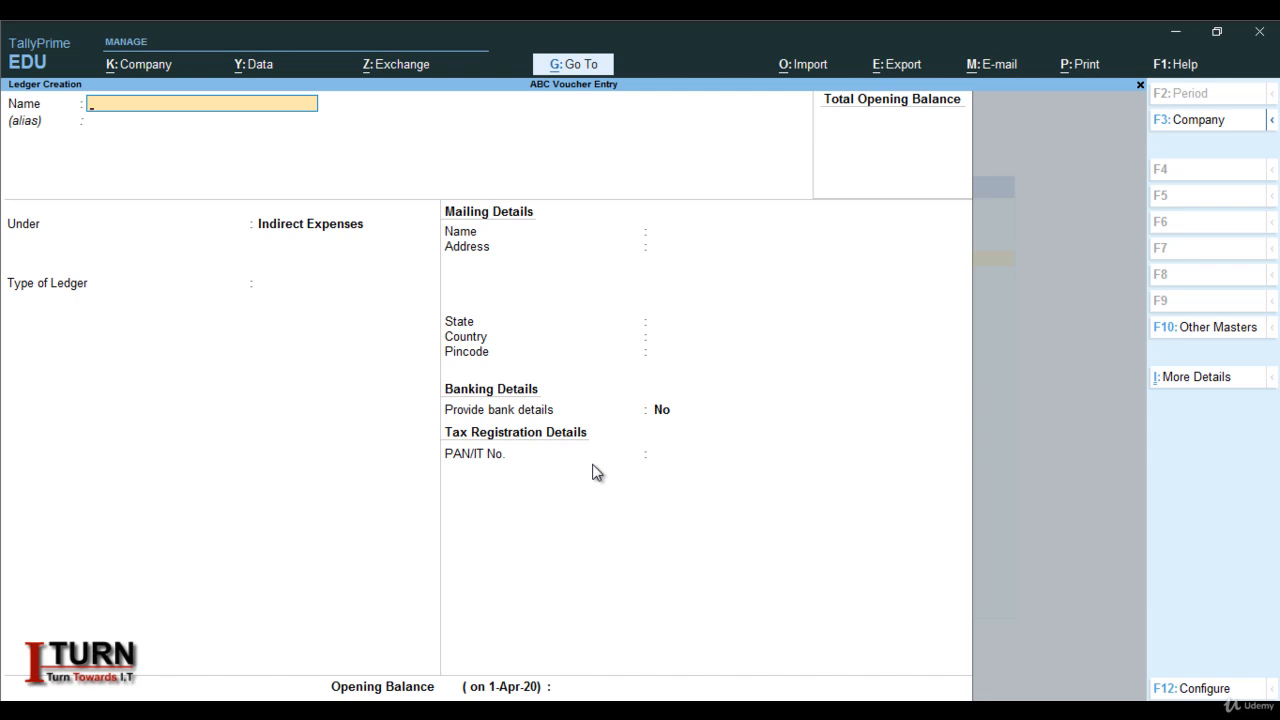
pyautogui.press('Escape')
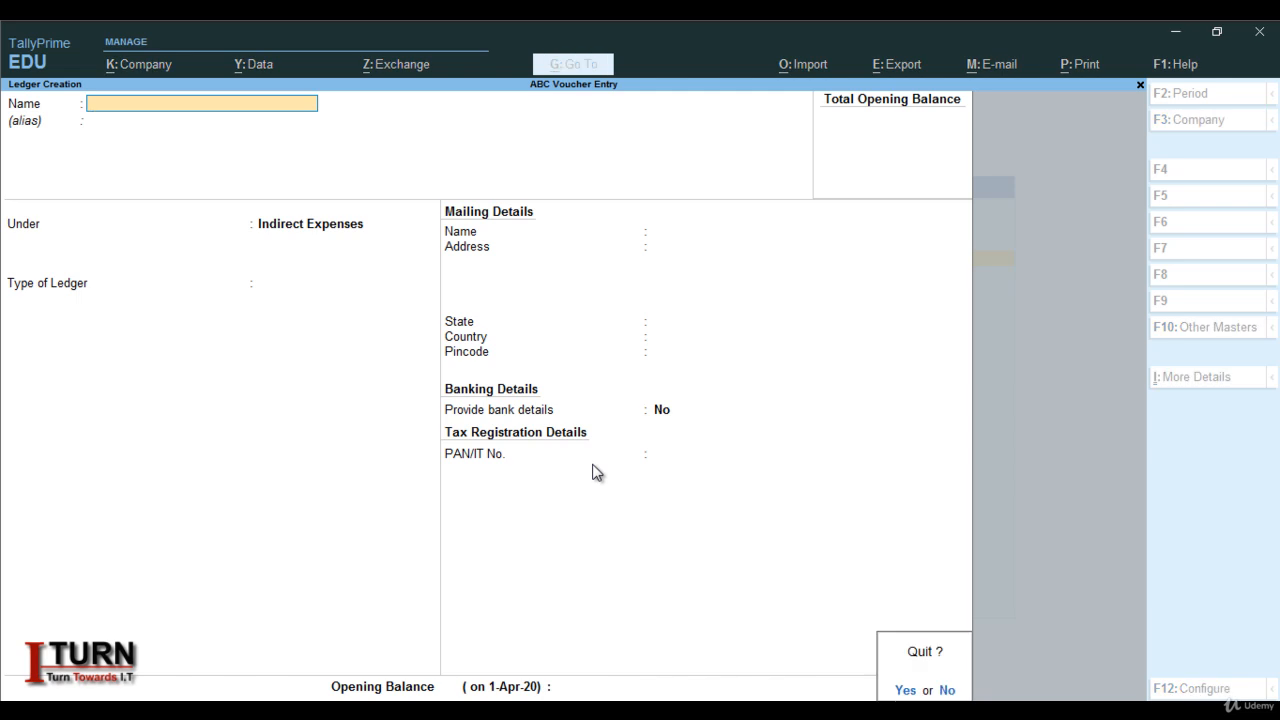
pyautogui.press('y')
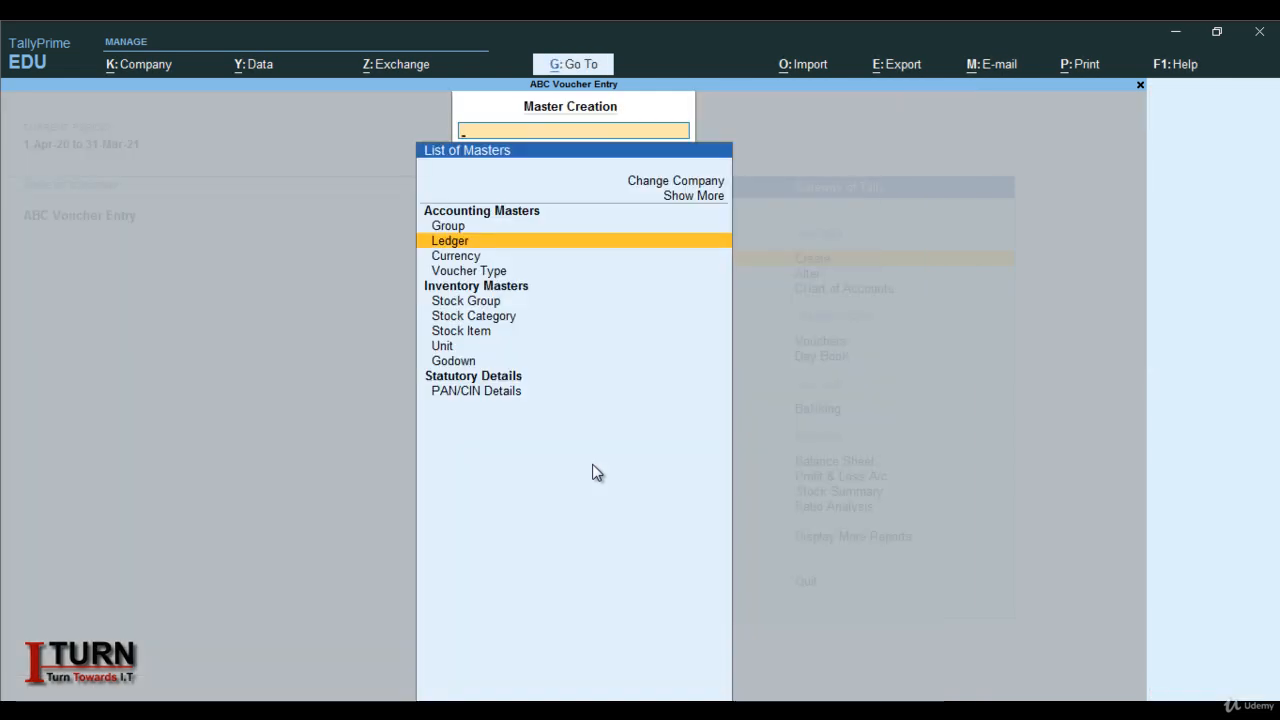
pyautogui.press('Escape')
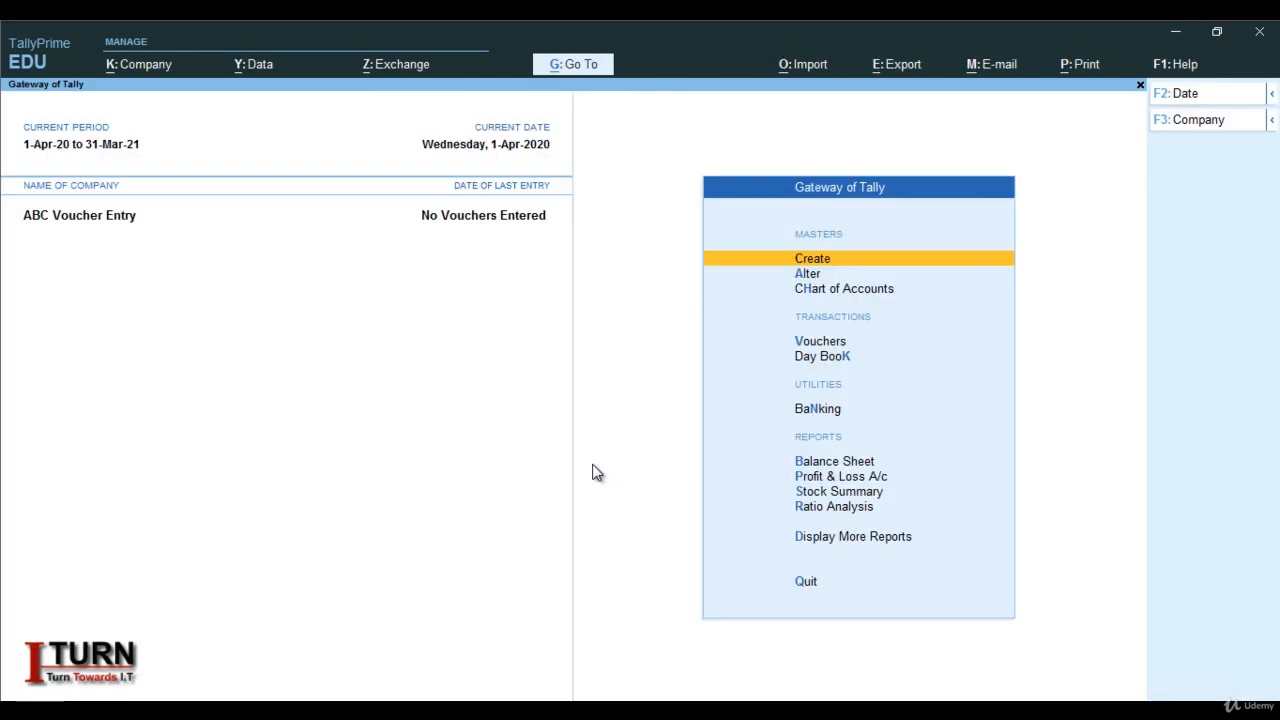
# - Open voucher entry and change the voucher type to Payment
pyautogui.press('Down')
pyautogui.press('Down')
pyautogui.press('Down')
pyautogui.press('Down')
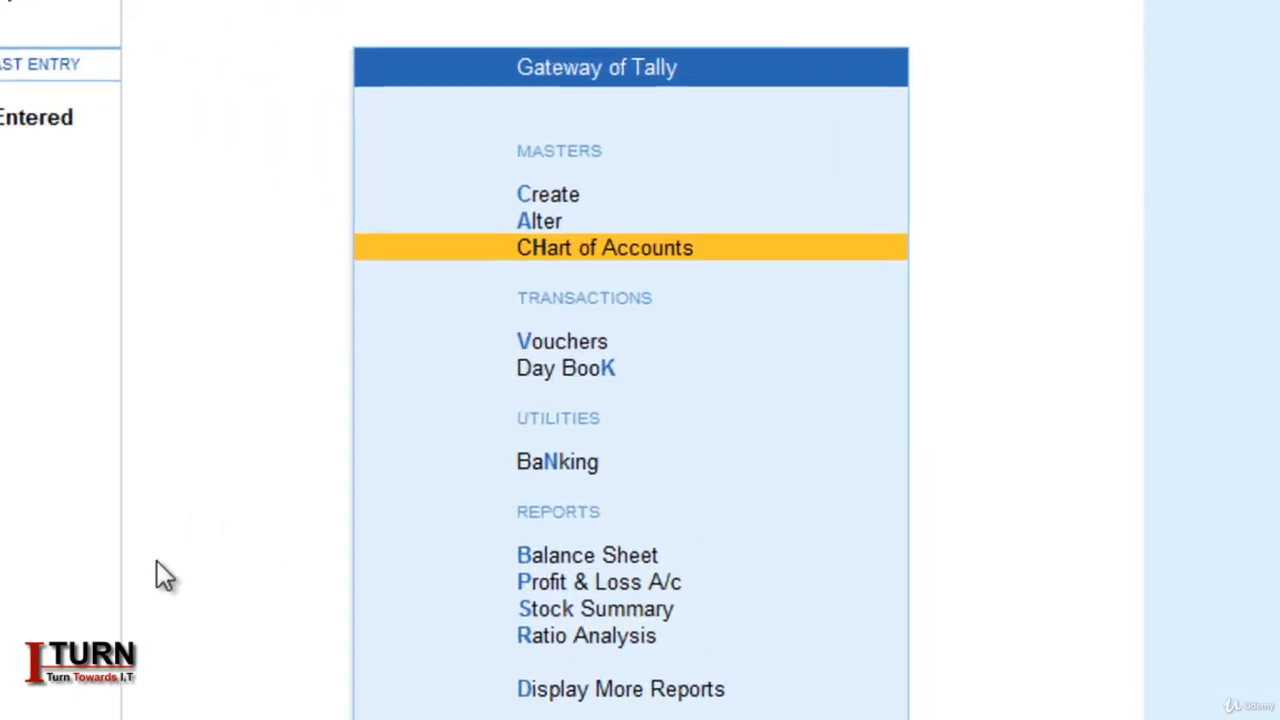
pyautogui.press('Up')
pyautogui.press('Return')
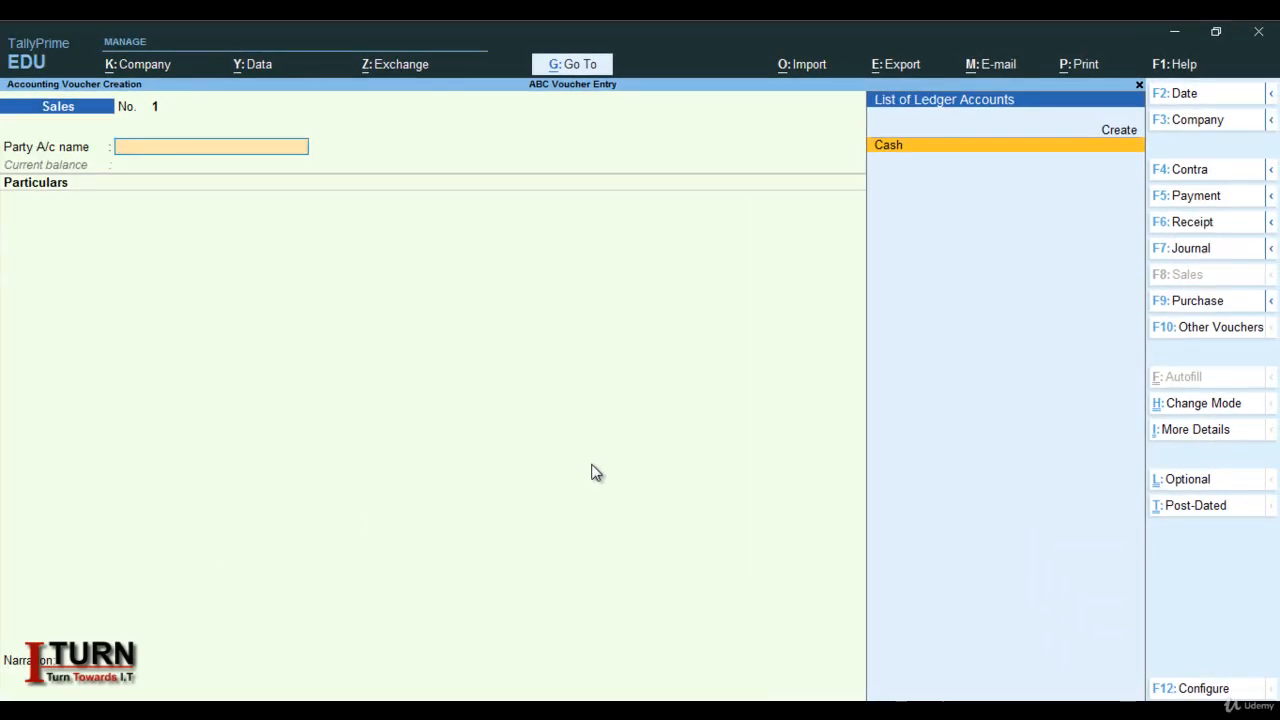
pyautogui.press('F5')
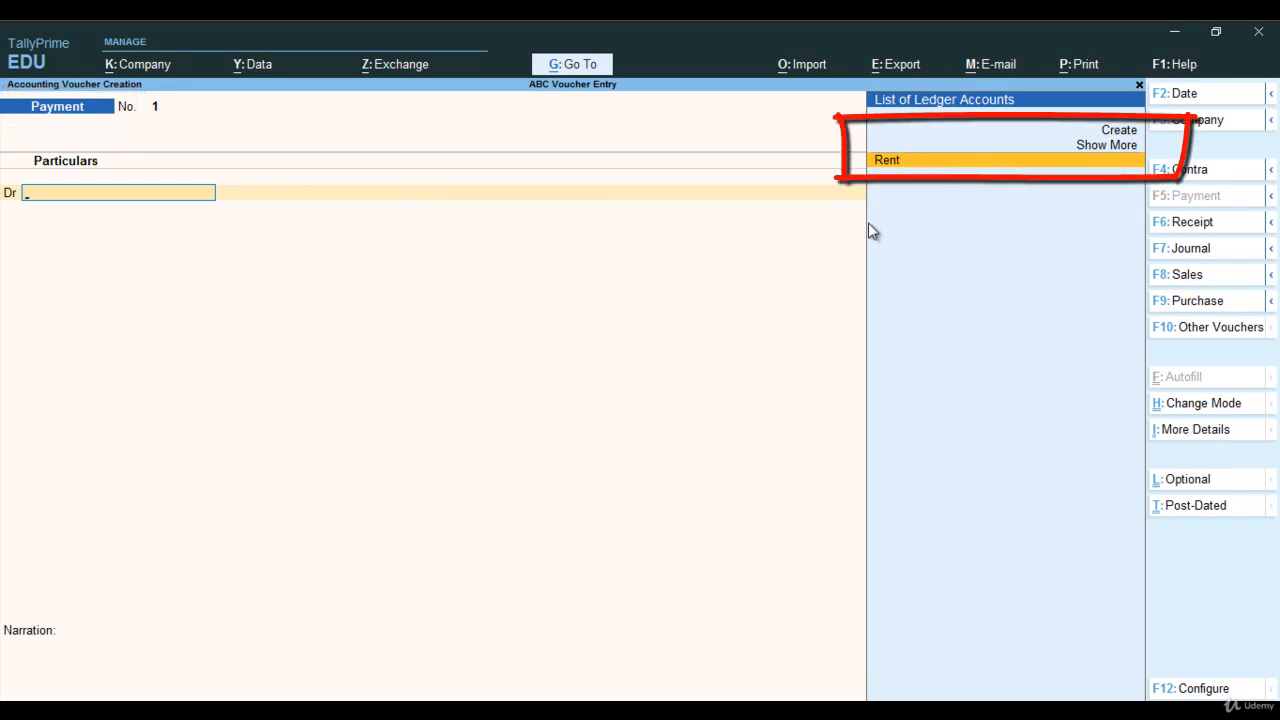
# - Debit the Rent ledger with 6000 in the payment voucher
pyautogui.press('Return')
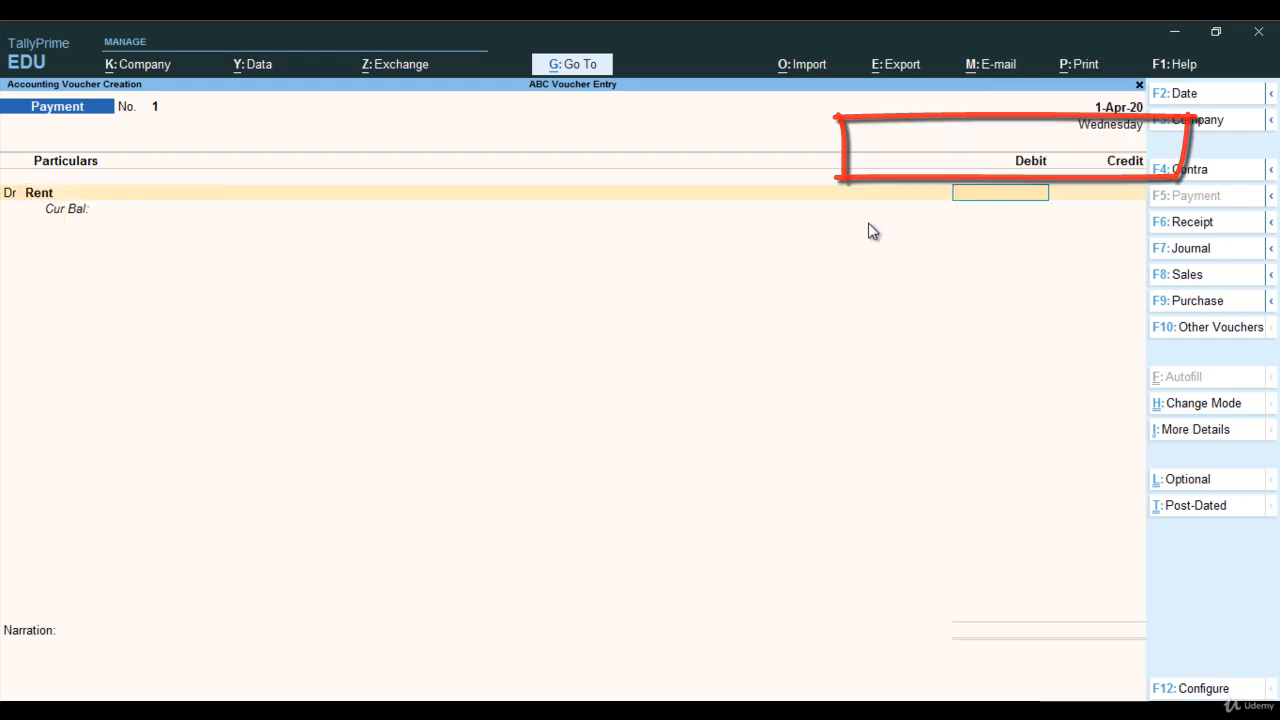
pyautogui.write('6000')
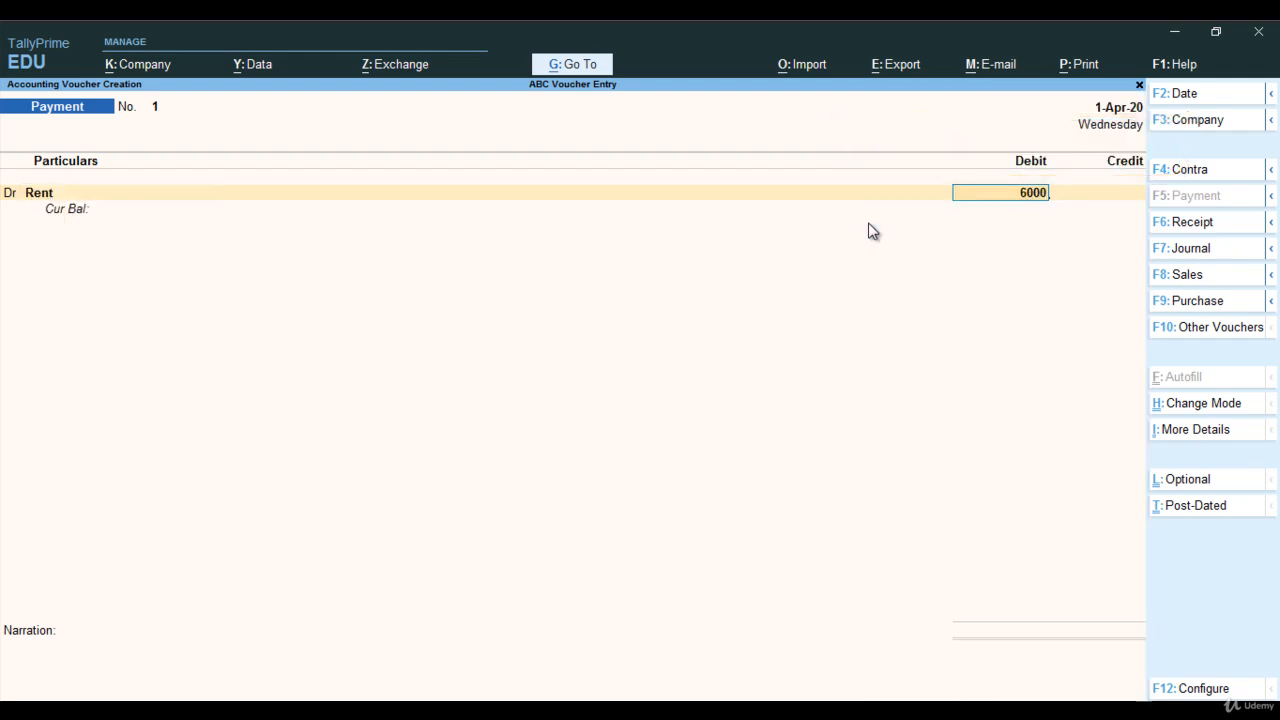
pyautogui.press('Return')
pyautogui.press('Return')
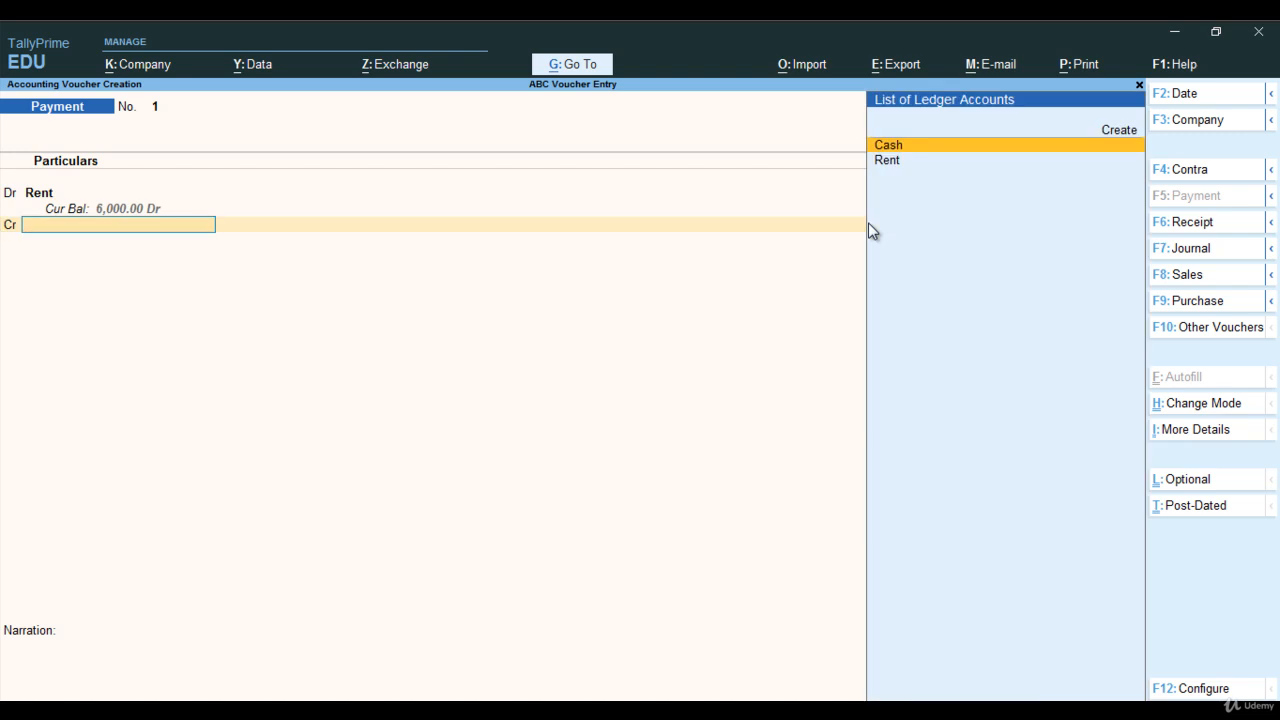
# - Credit Cash with 6,000.00 and save the payment voucher without a narration
pyautogui.press('Return')
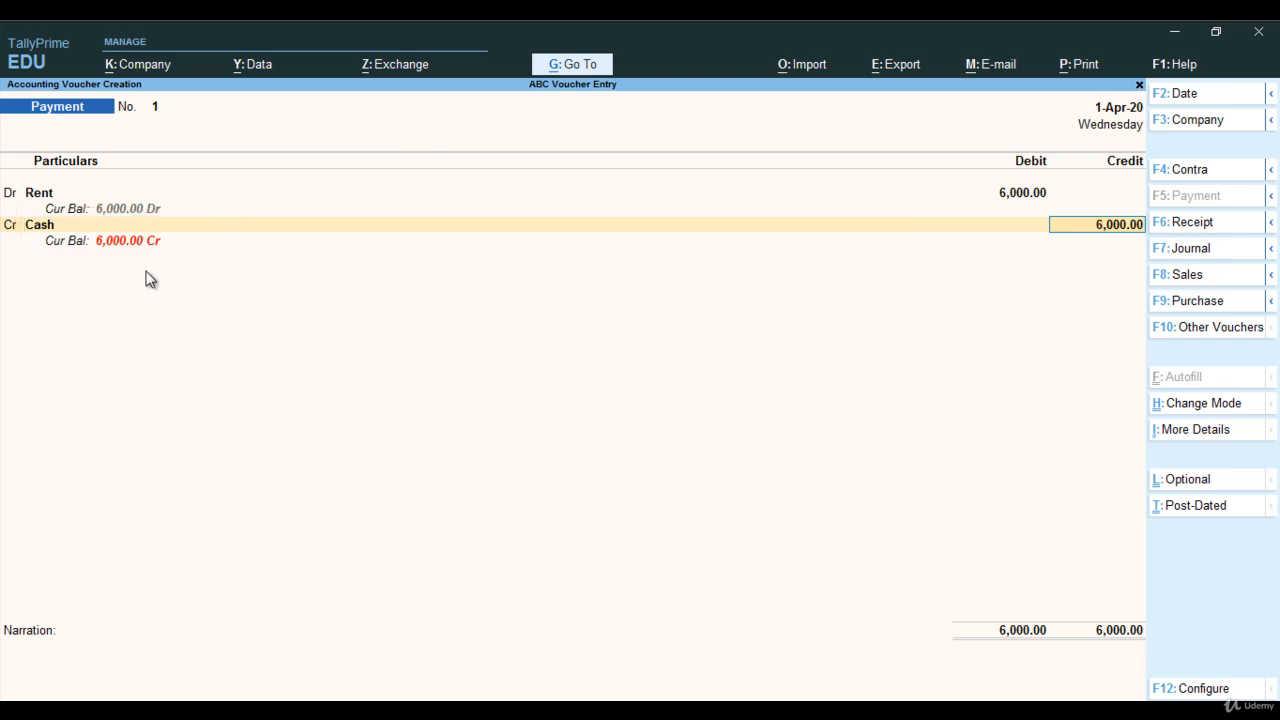
pyautogui.press('Return')
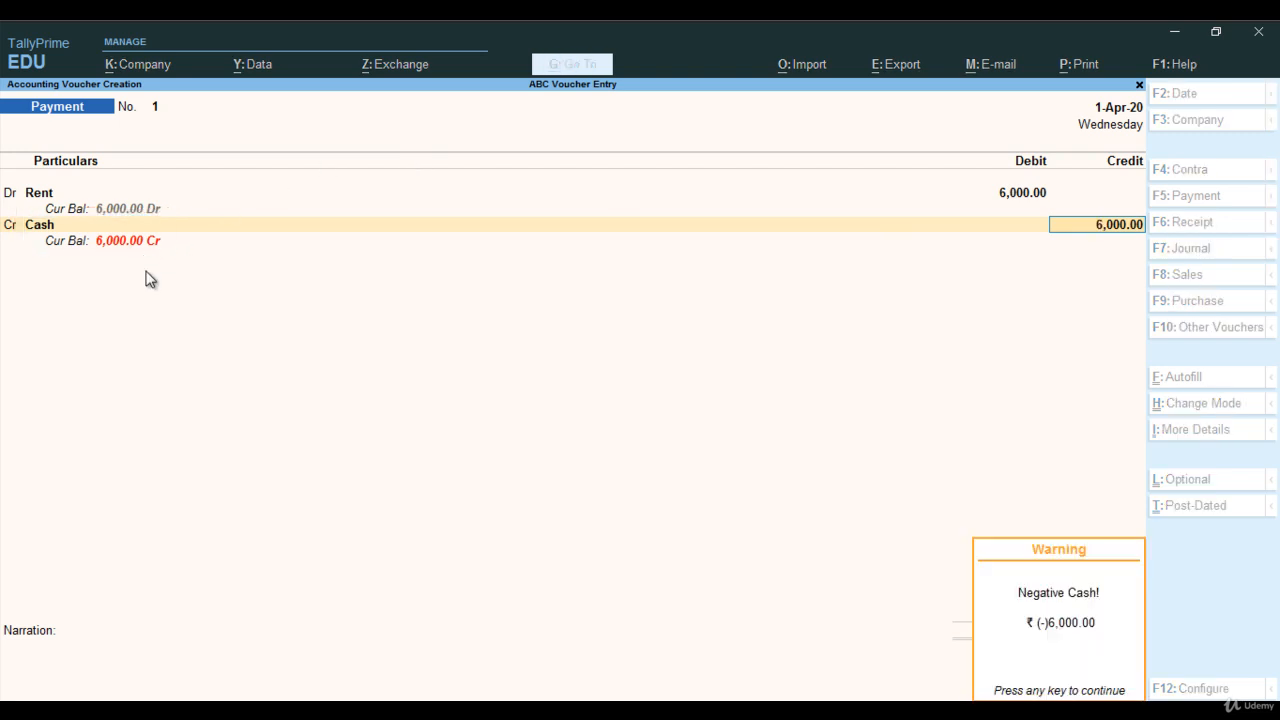
pyautogui.press('Return')
pyautogui.press('Return')
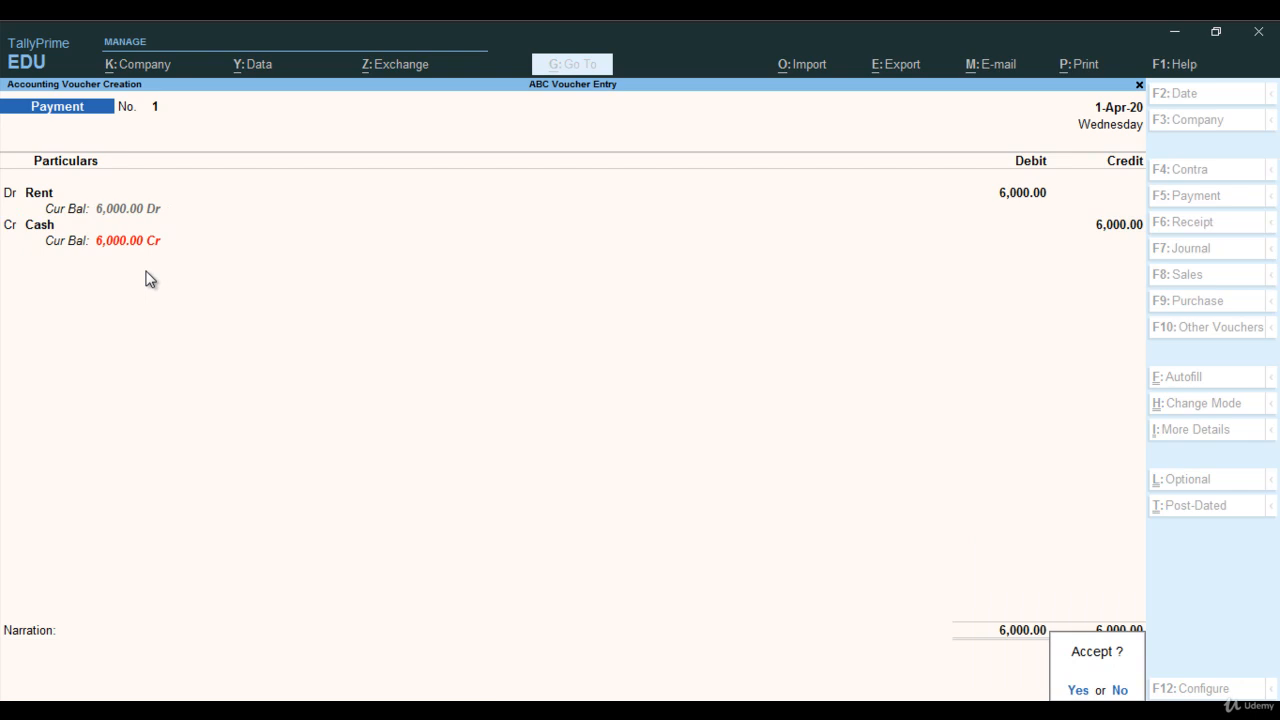
pyautogui.press('y')
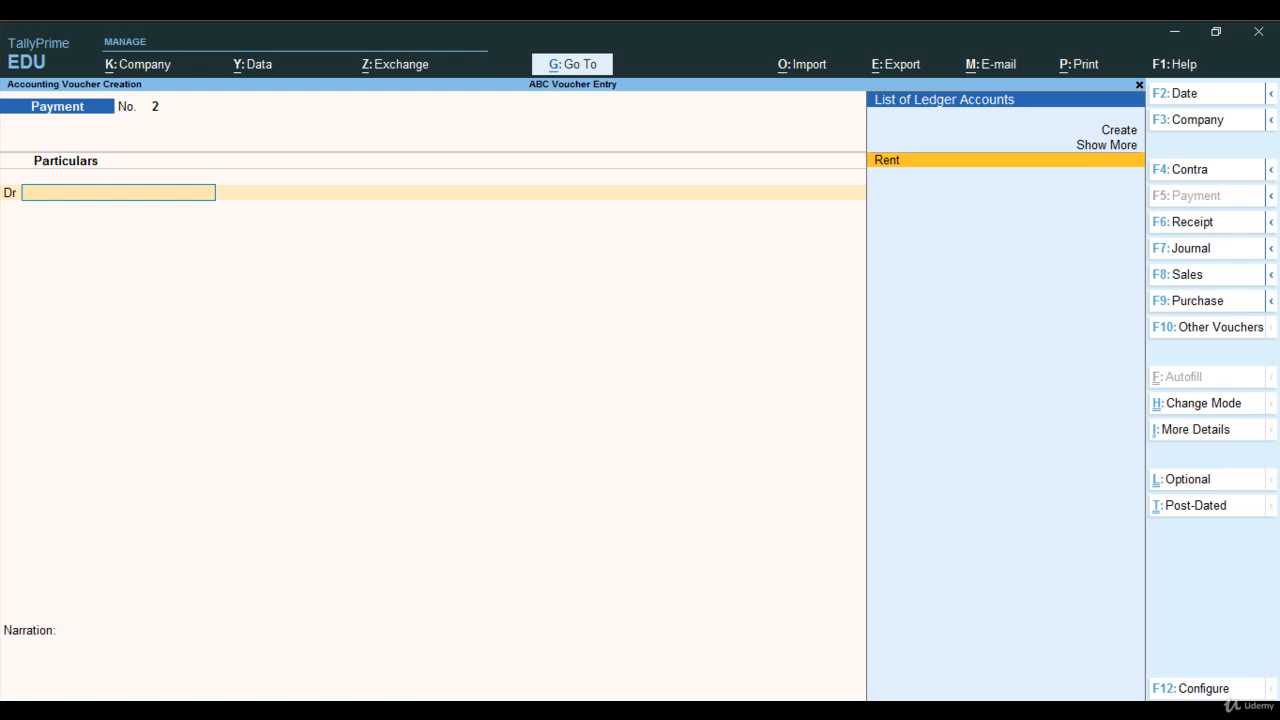
# - Switch to the PowerPoint slide show, examine the second transaction's journal entry and its voucher type, and return to TallyPrime
pyautogui.moveTo(431, 712)
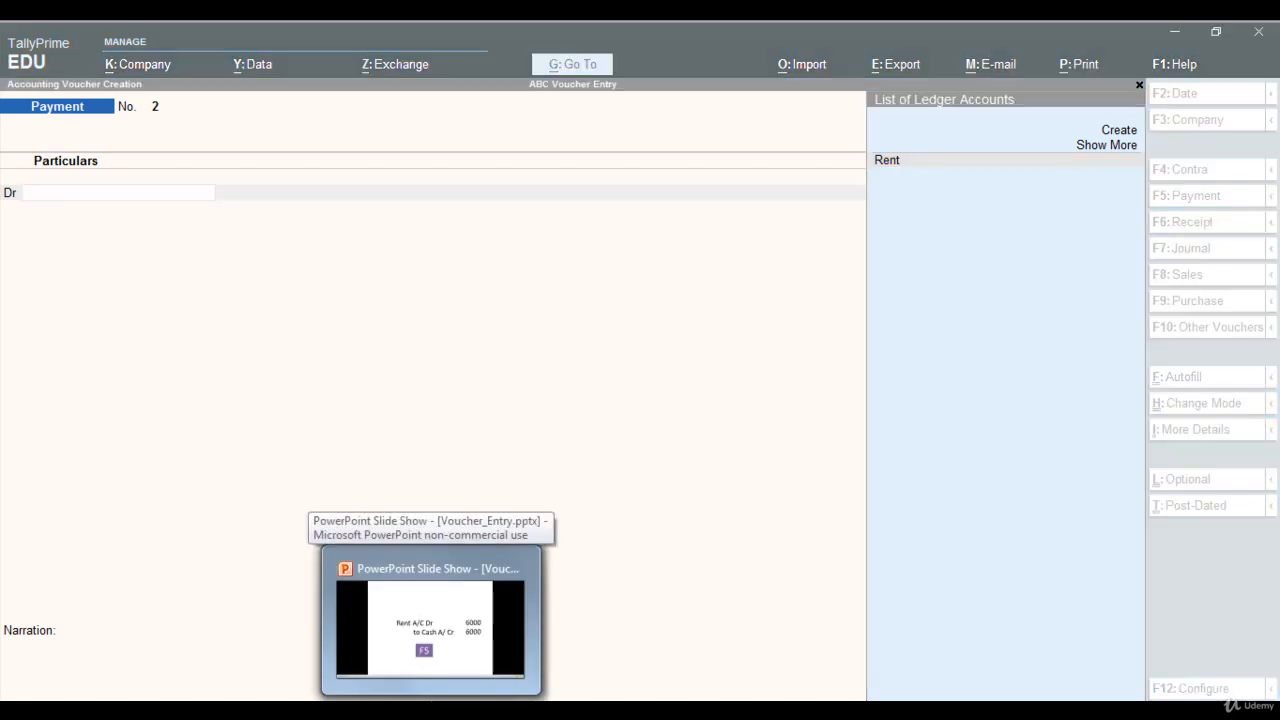
pyautogui.click(431, 712)
pyautogui.click(741, 549)
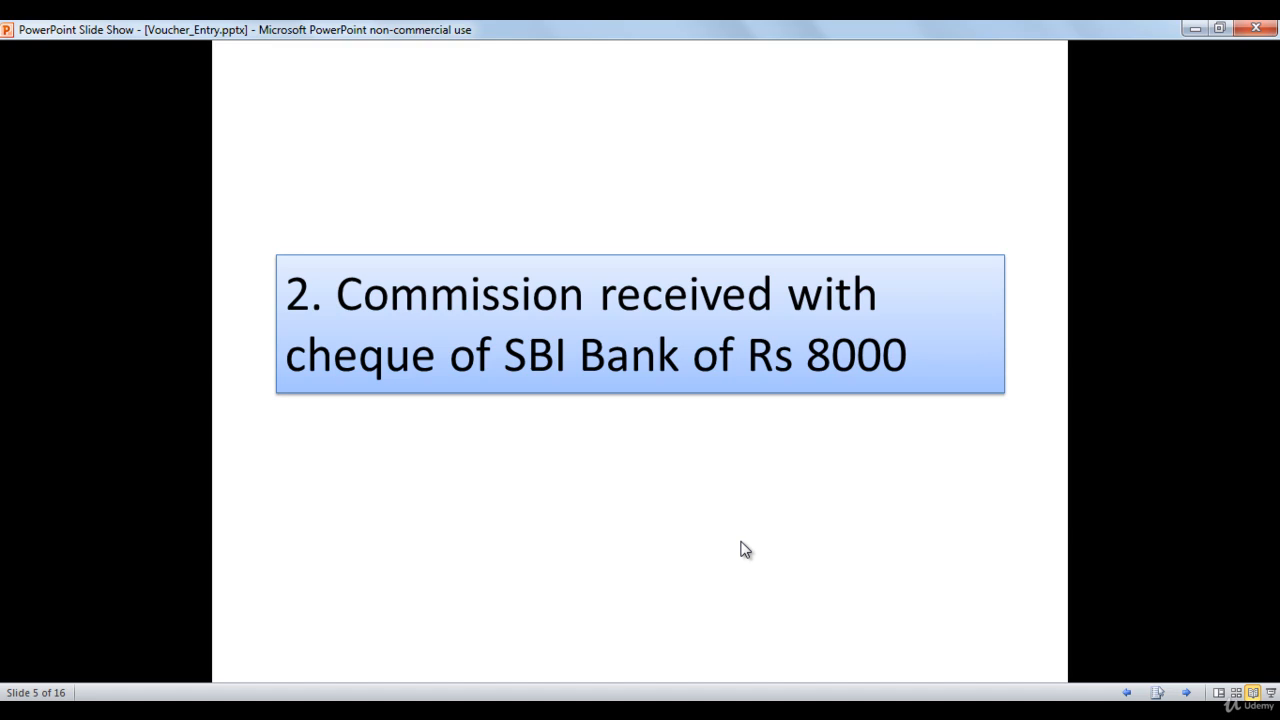
pyautogui.click(745, 549)
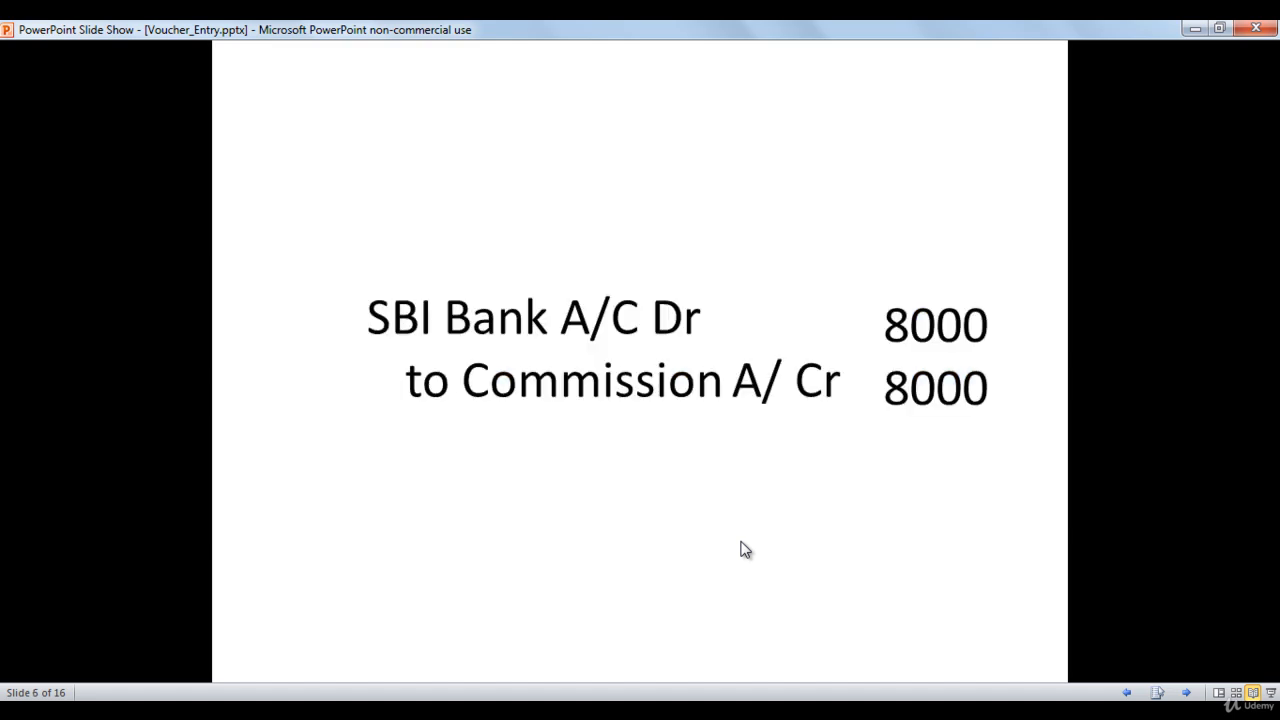
pyautogui.click(742, 543)
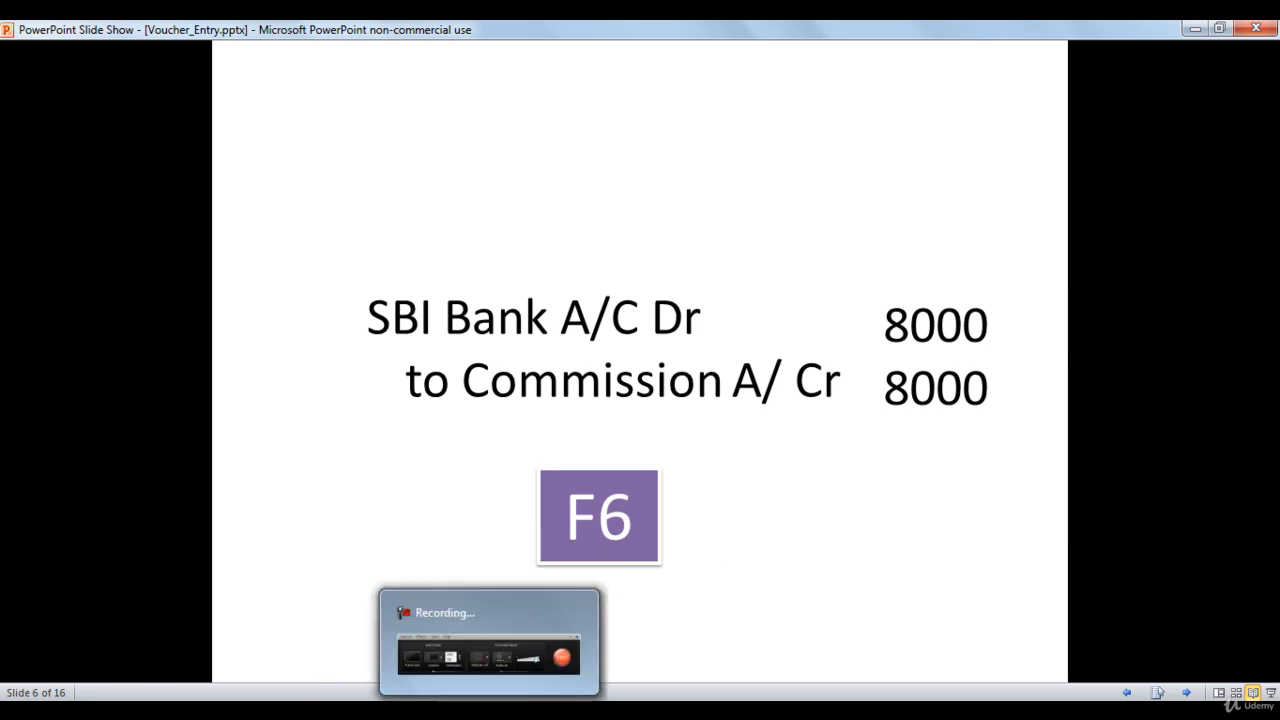
pyautogui.click(371, 712)
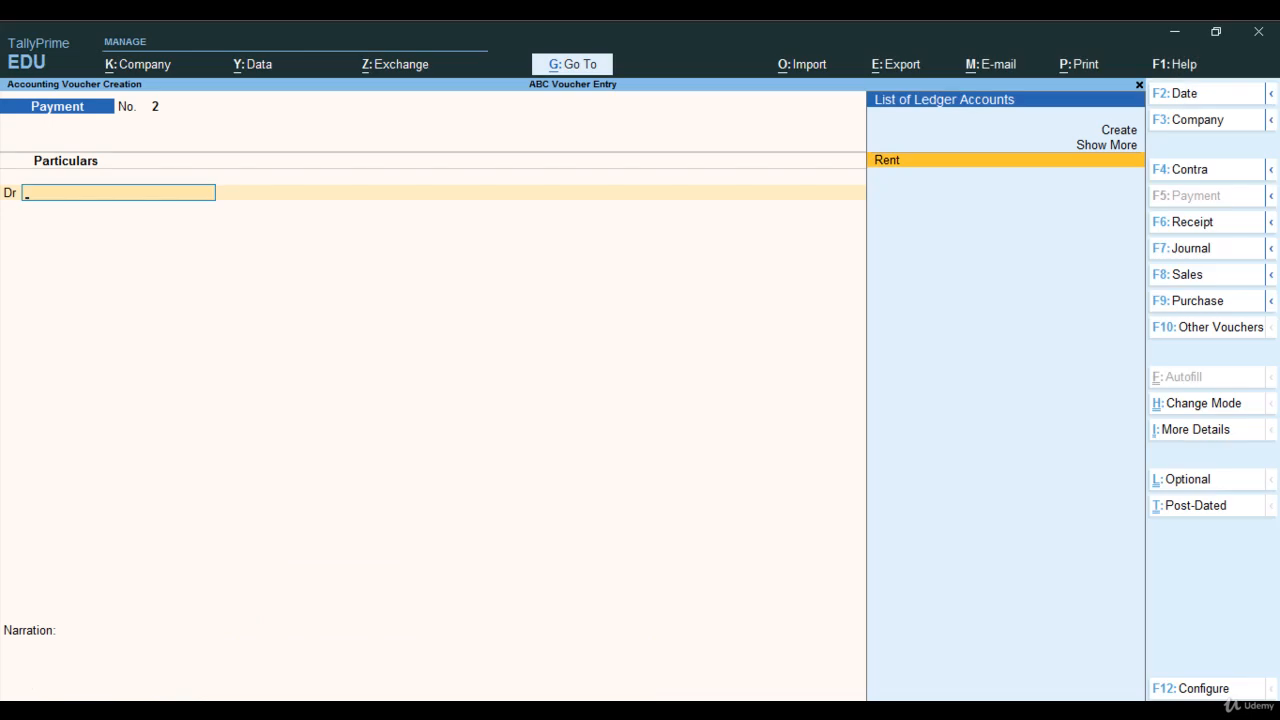
# - Change the voucher type to Receipt and start a new ledger named Commission from the credit line
pyautogui.press('F6')
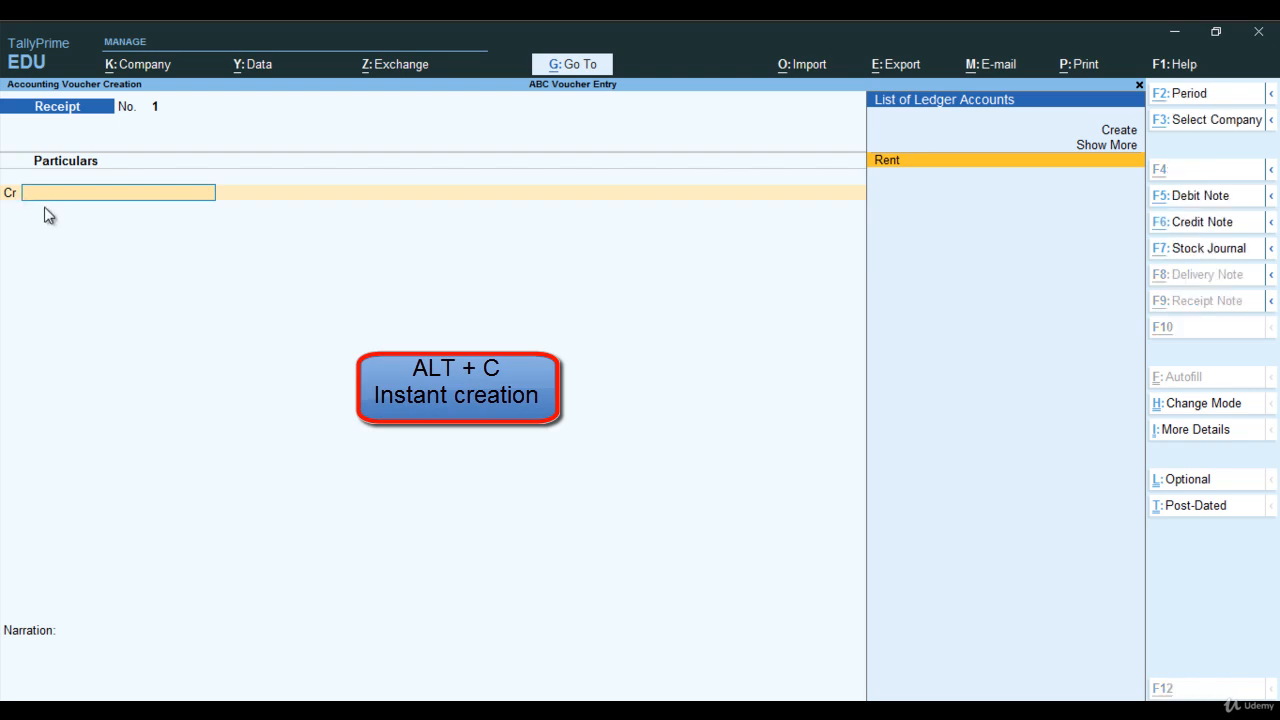
pyautogui.hotkey('alt', 'c')
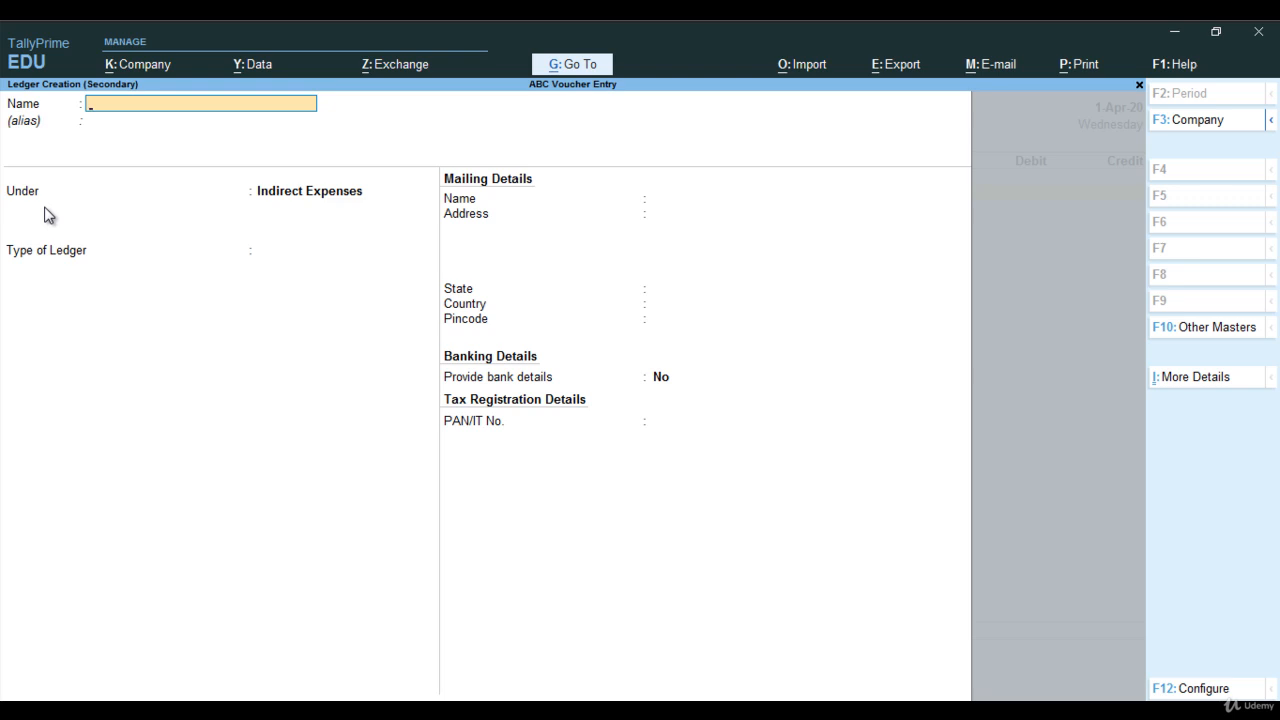
pyautogui.write('Comm')
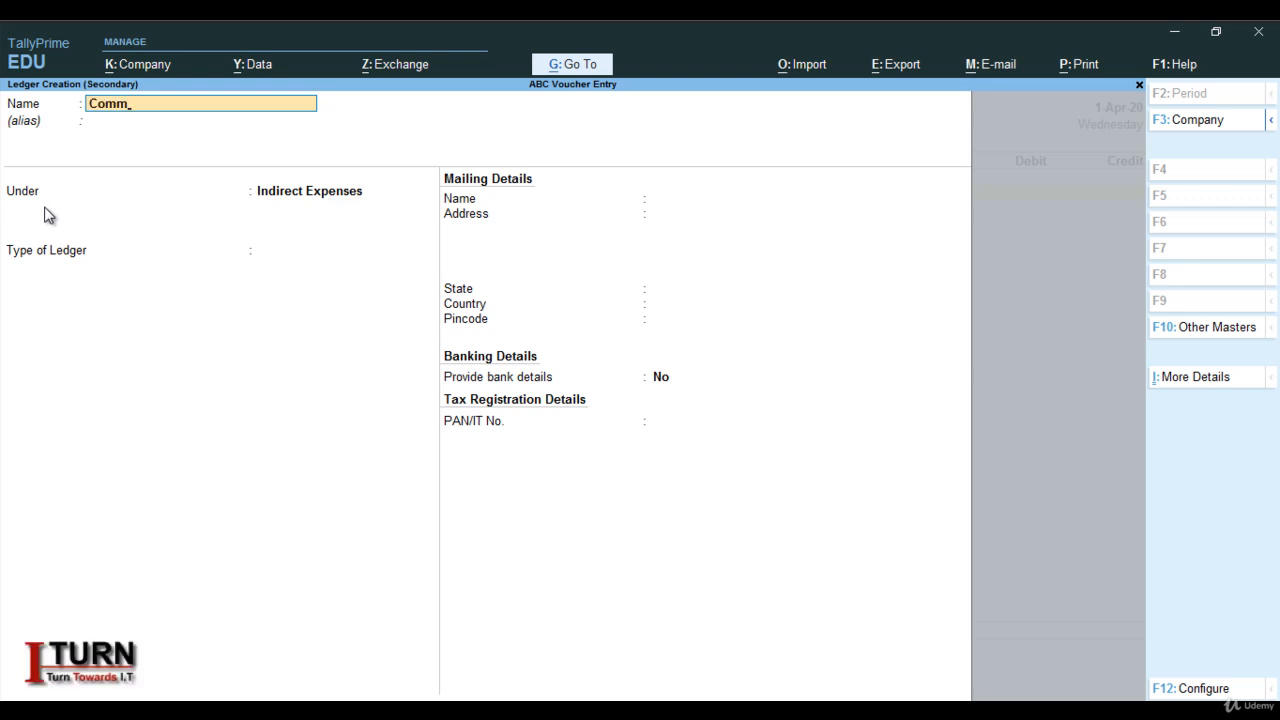
pyautogui.write('ission')
pyautogui.press('Return')
pyautogui.press('Return')
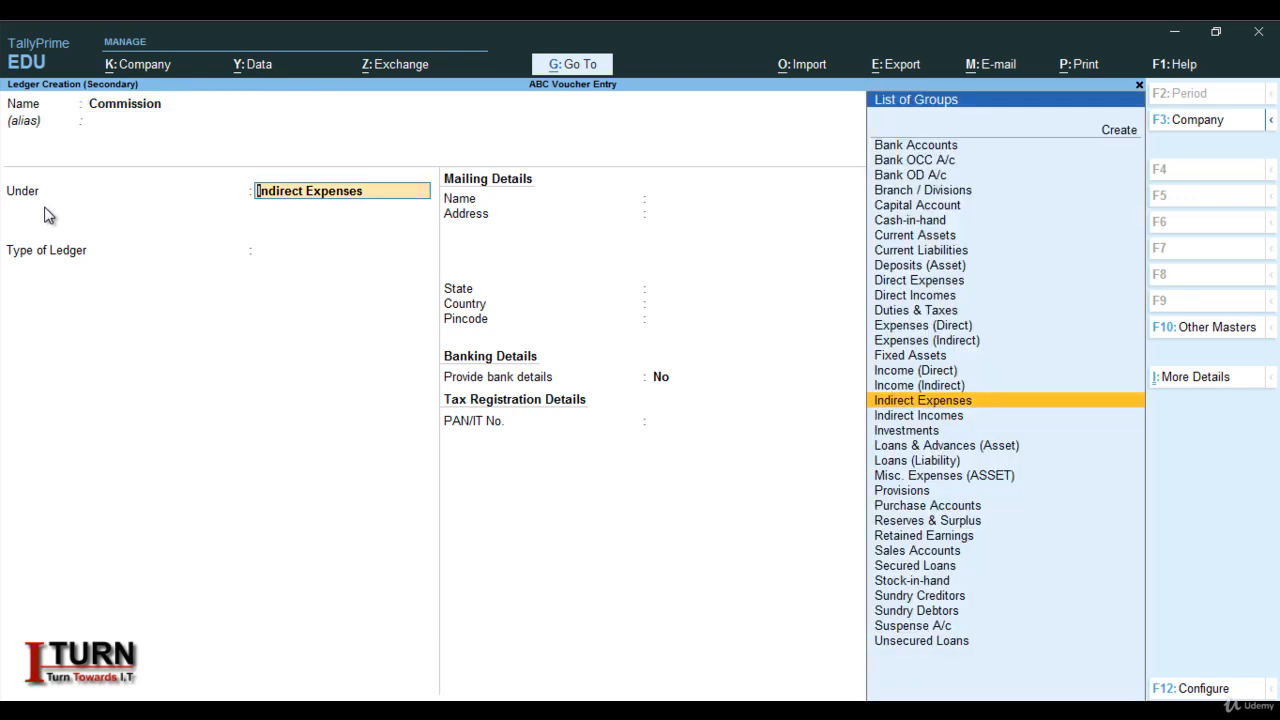
# - Place the Commission ledger under Indirect Incomes and save it with the remaining defaults
pyautogui.write('Ind')
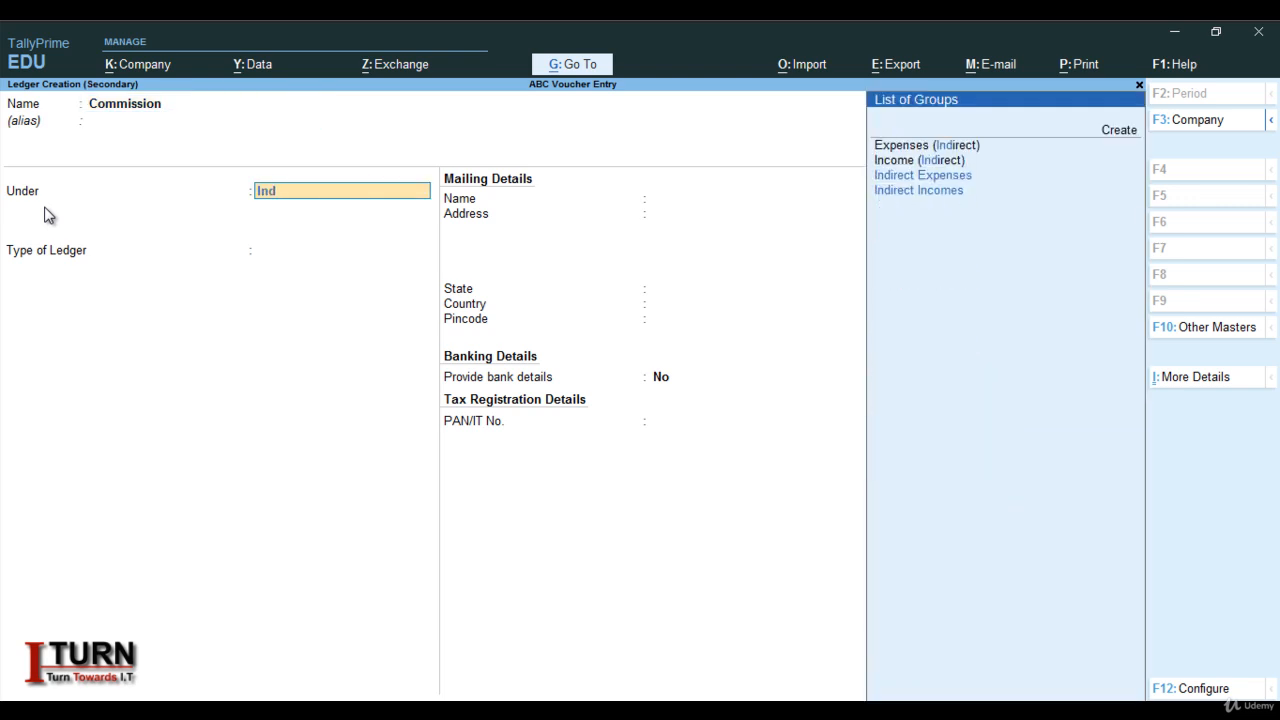
pyautogui.press('Down')
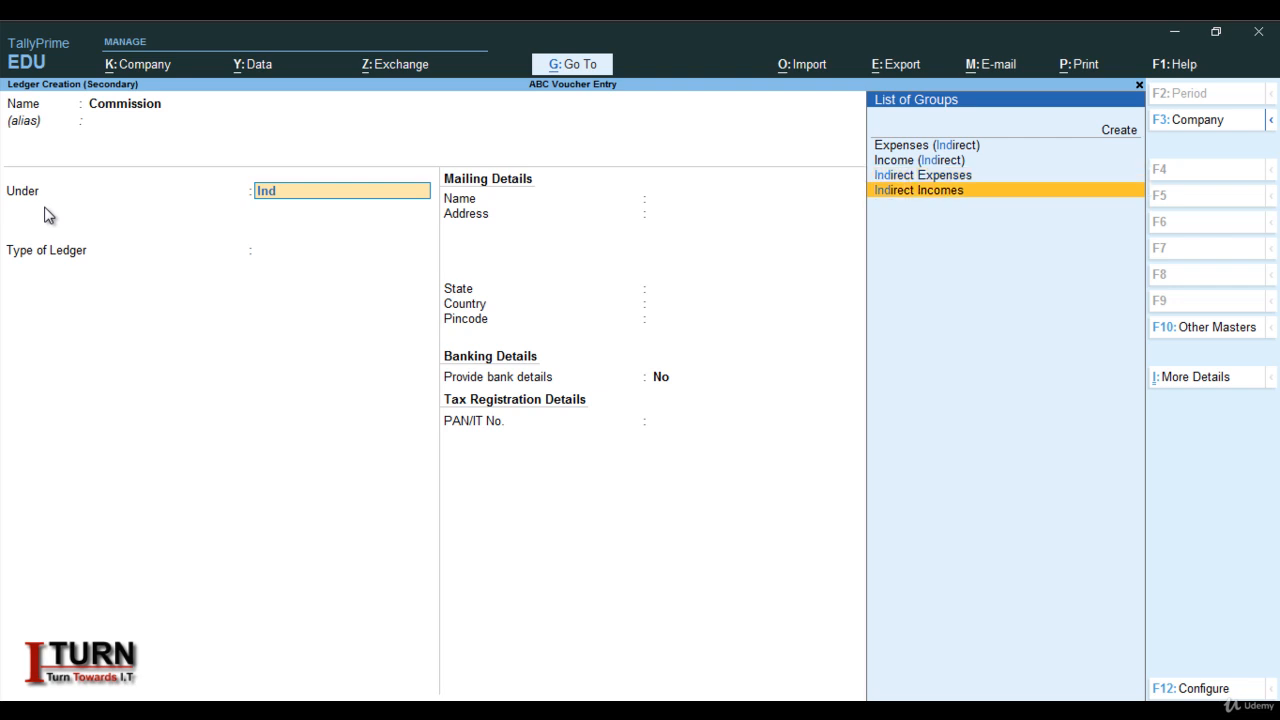
pyautogui.press('Return')
pyautogui.press('Return')
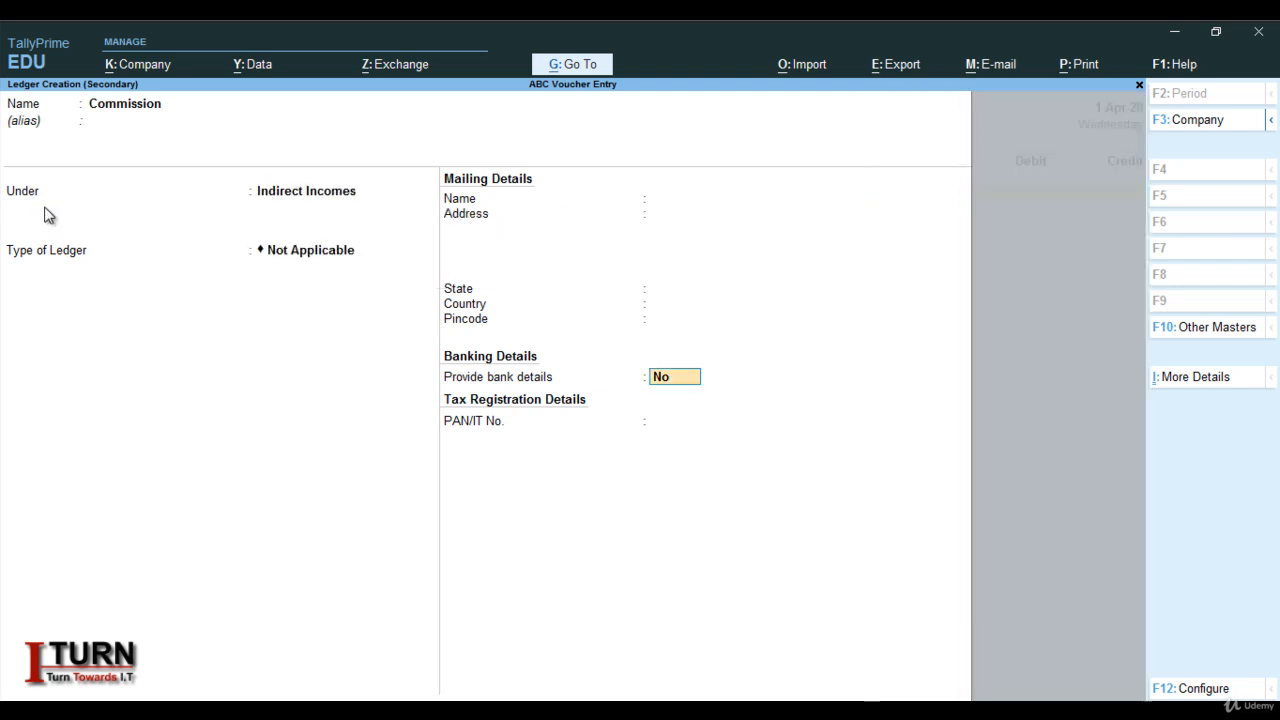
pyautogui.press('Return')
pyautogui.press('Return')
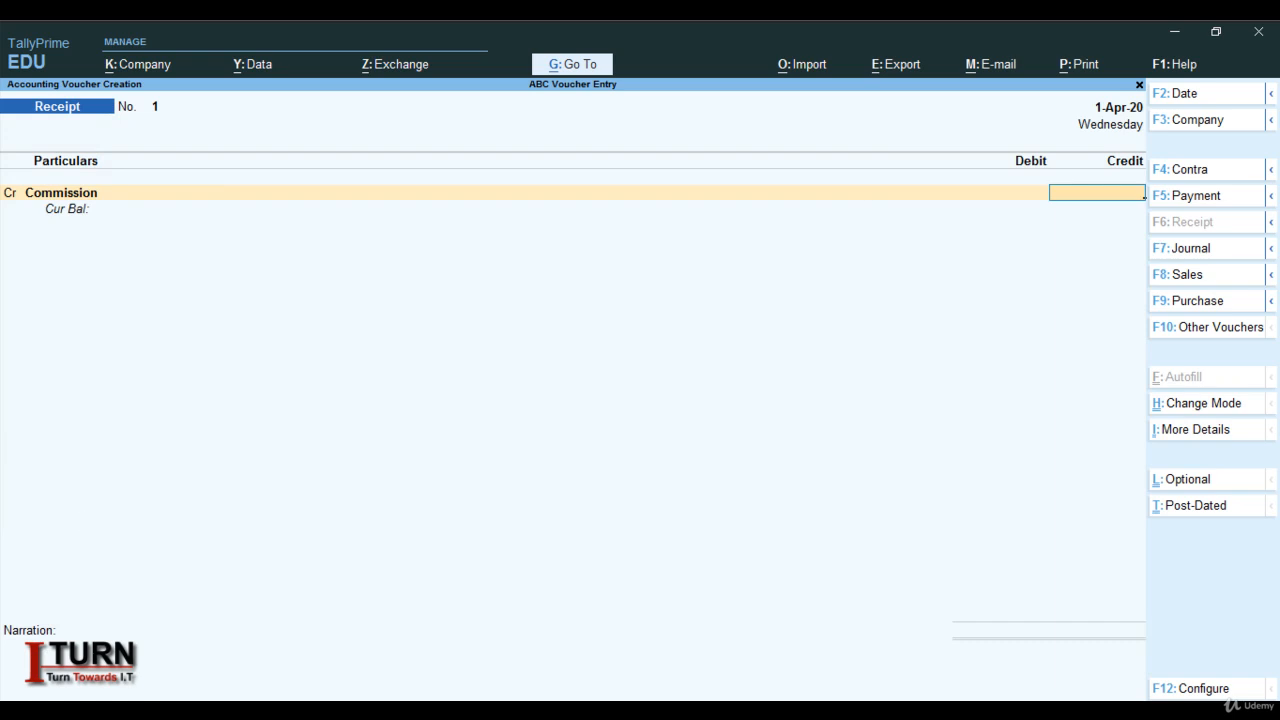
# - Credit the Commission ledger with 8000 and set the next voucher line to debit
pyautogui.moveTo(431, 711)
pyautogui.write('8000')
pyautogui.press('Return')
pyautogui.press('d')
pyautogui.press('Return')
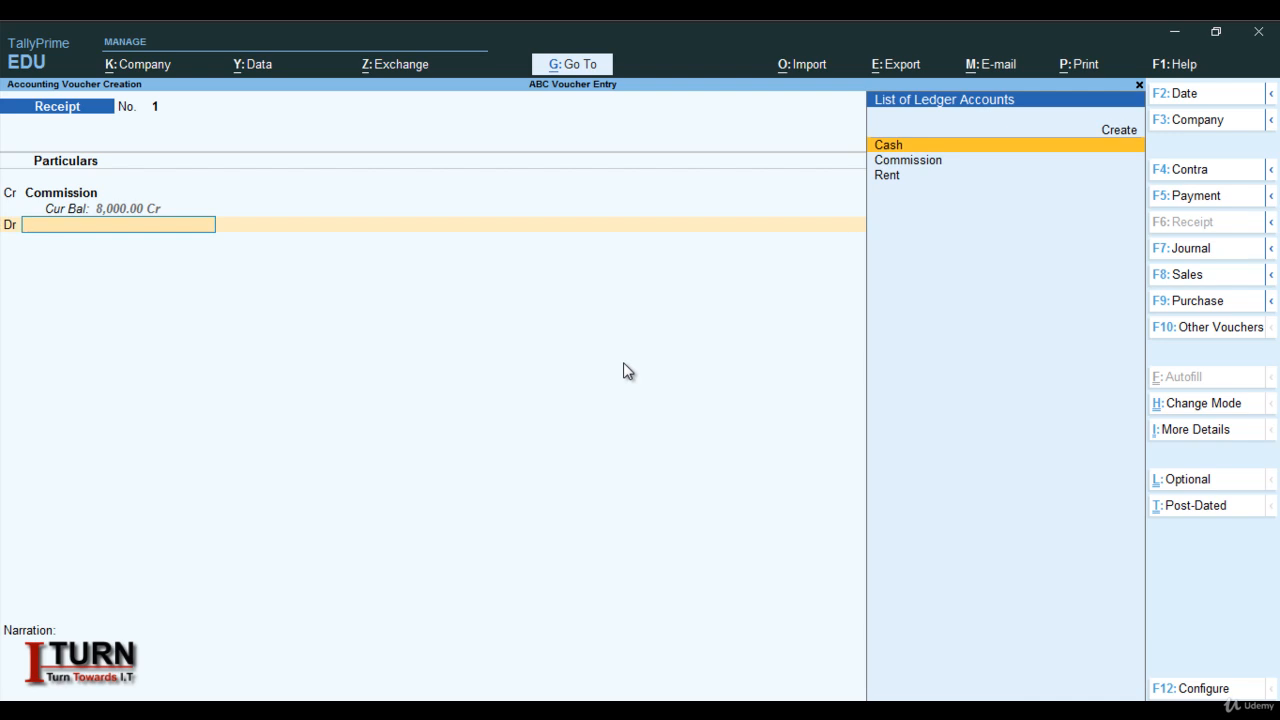
# - Start a new ledger named Sbi Bank from the debit line and group it under Bank Accounts
pyautogui.hotkey('alt', 'c')
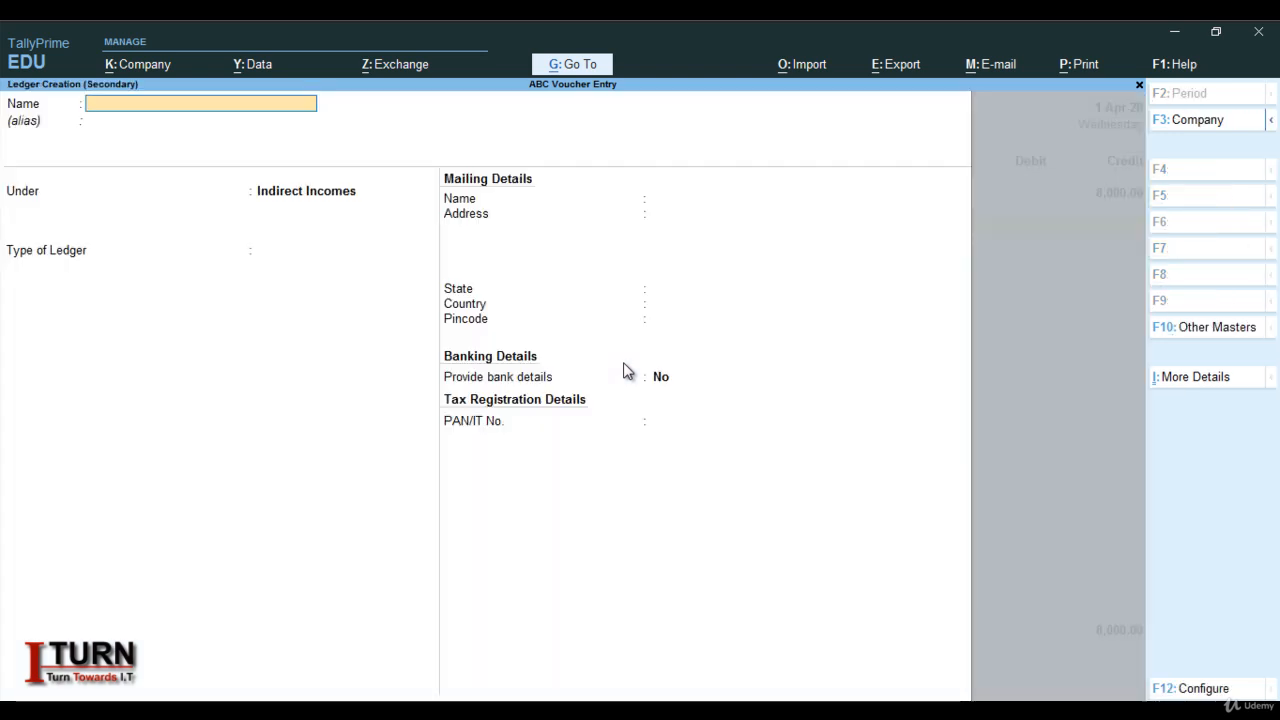
pyautogui.write('Sbi')
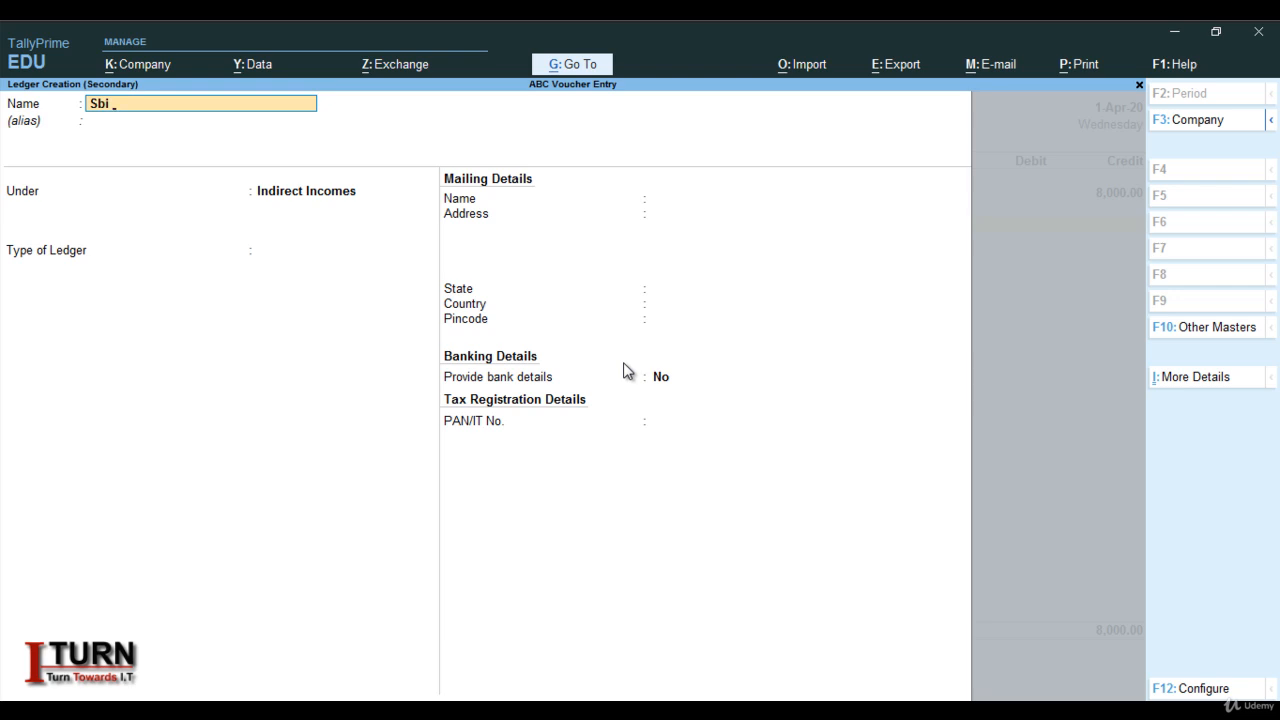
pyautogui.write(' Bank')
pyautogui.press('Return')
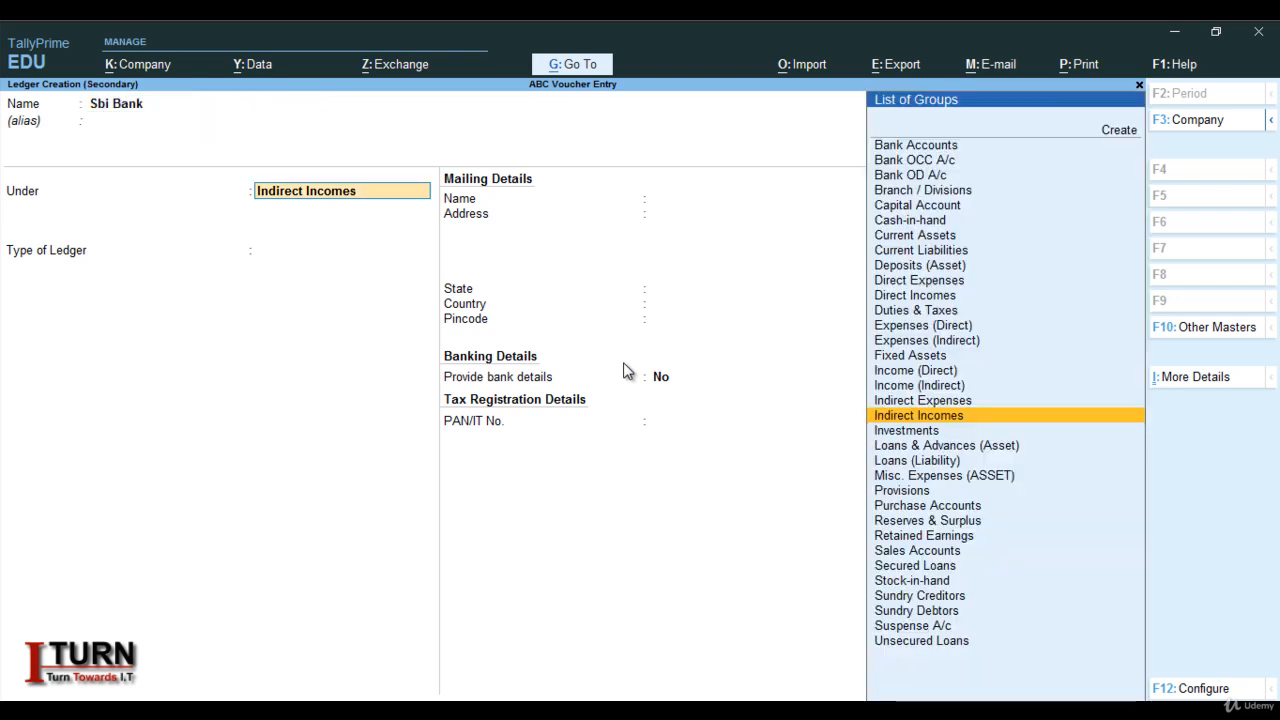
pyautogui.write('Ba')
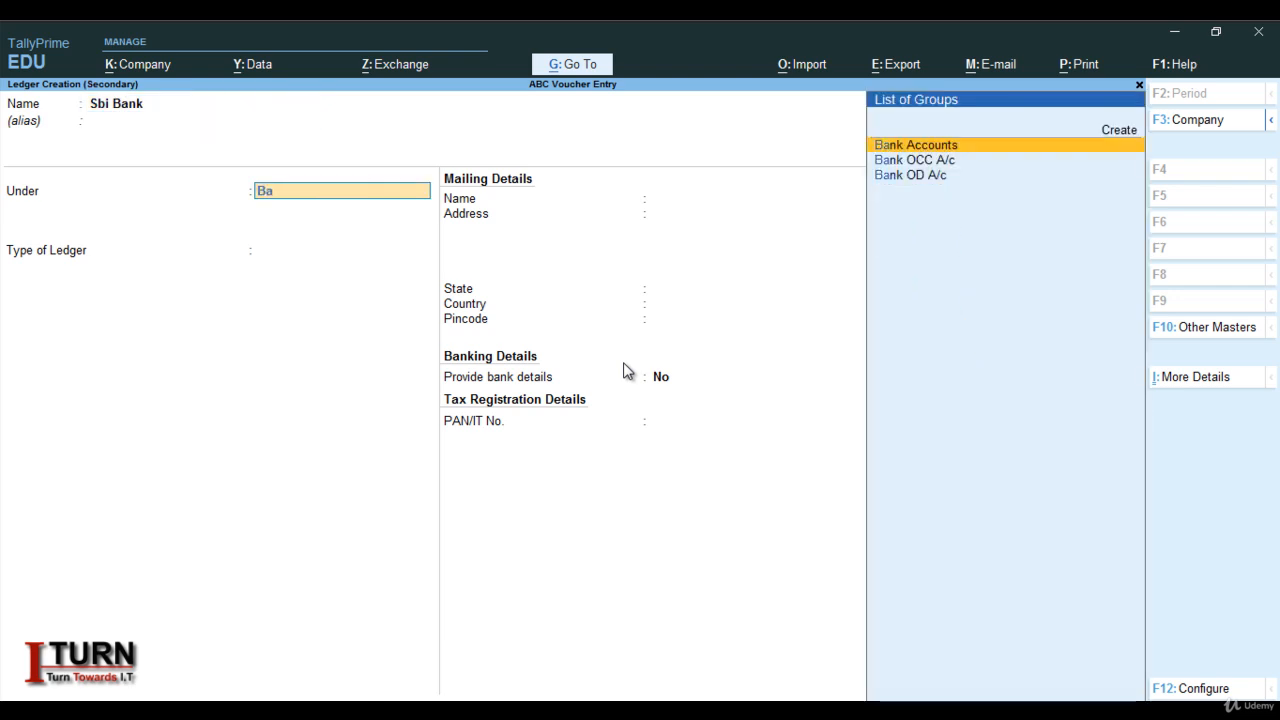
pyautogui.press('Return')
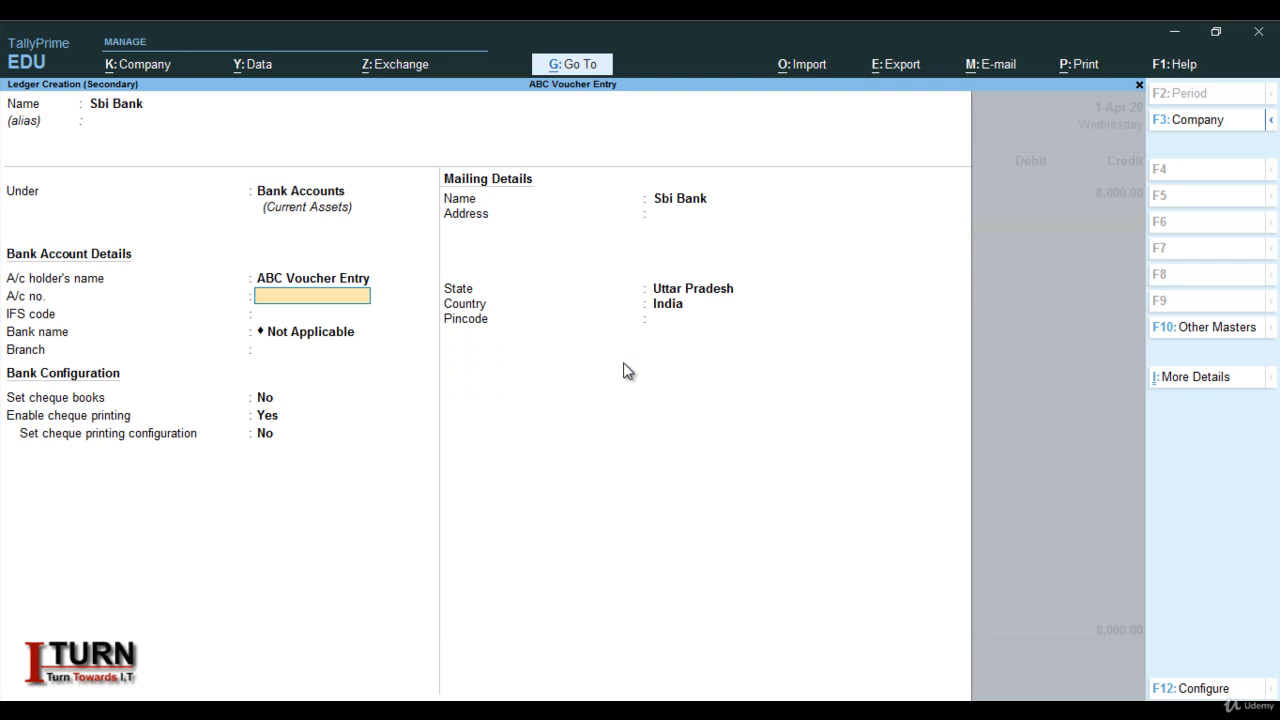
# - Keep the default bank configuration, leave the account and address details blank, and save the Sbi Bank ledger
pyautogui.press('Return')
pyautogui.press('Return')
pyautogui.press('Return')
pyautogui.press('Return')
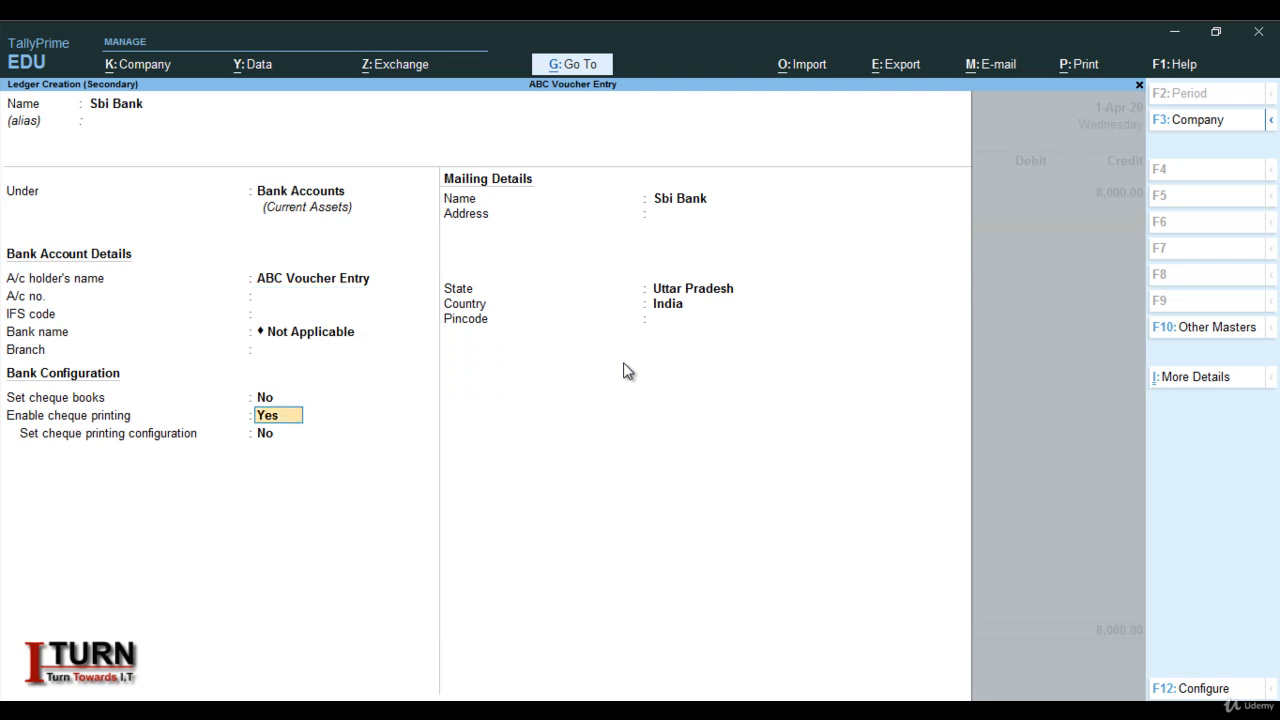
pyautogui.press('Return')
pyautogui.press('Return')
pyautogui.press('Return')
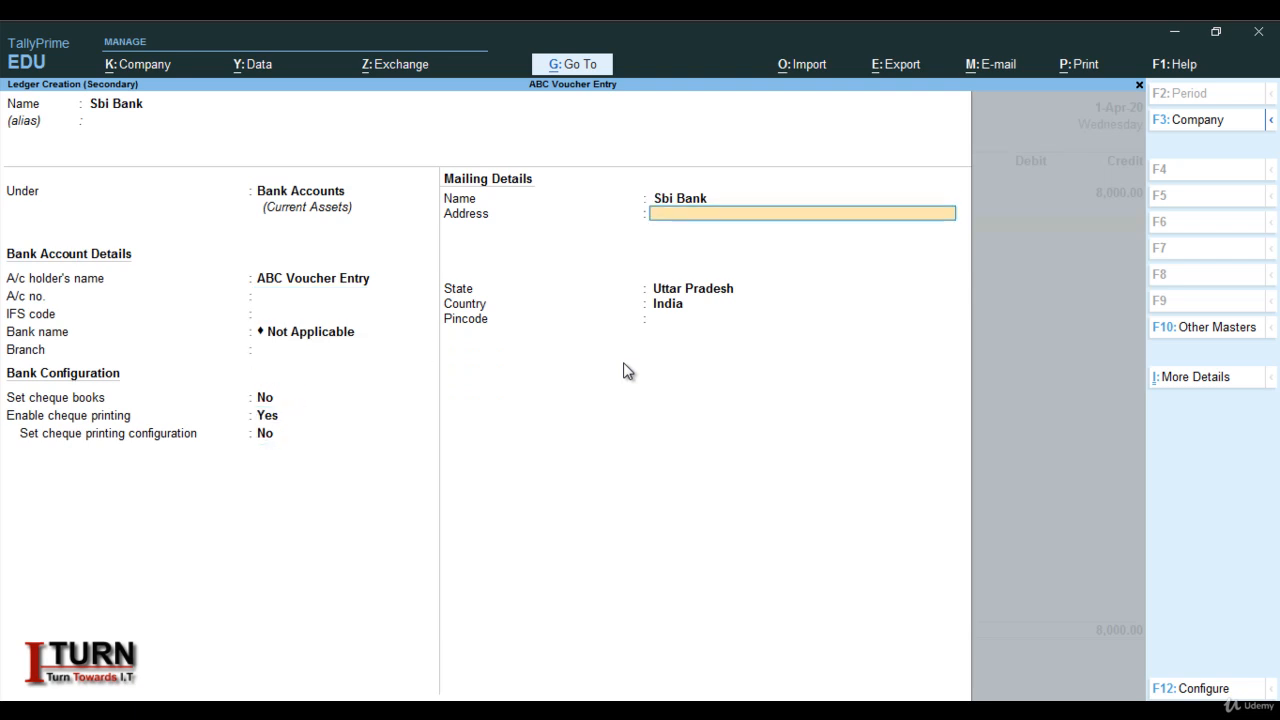
pyautogui.press('Return')
pyautogui.press('Return')
pyautogui.press('Return')
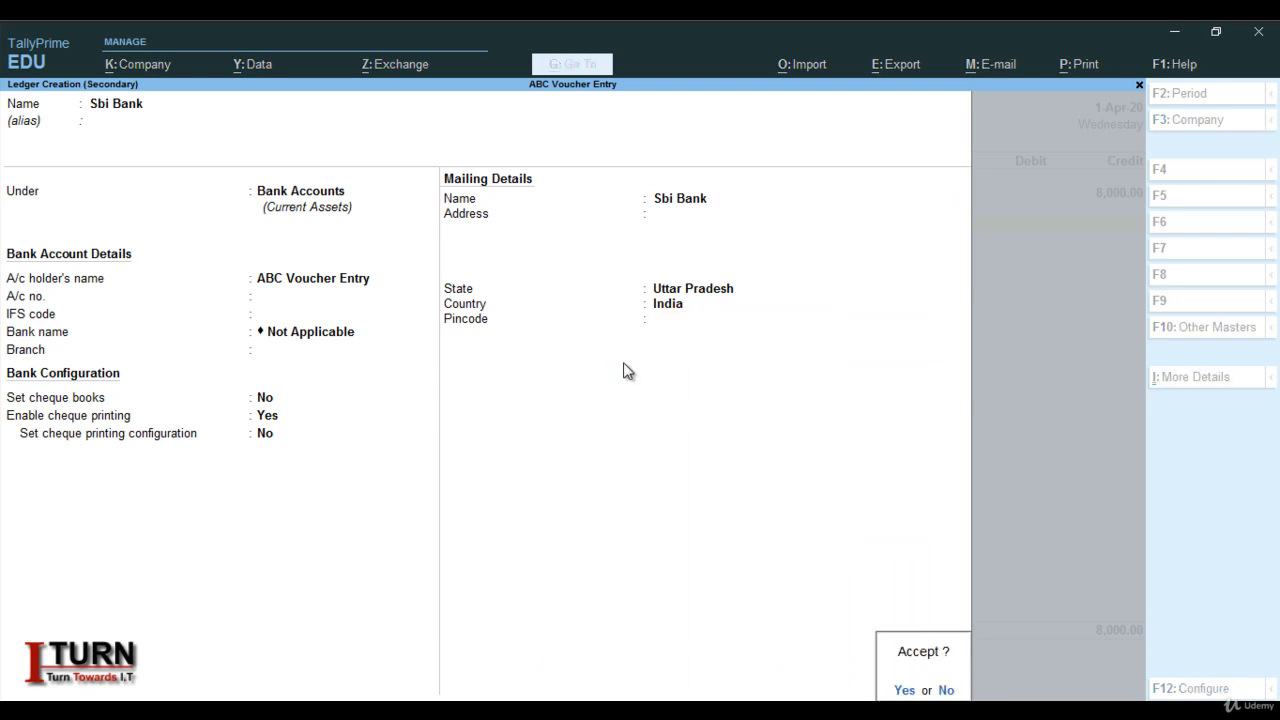
pyautogui.press('Return')
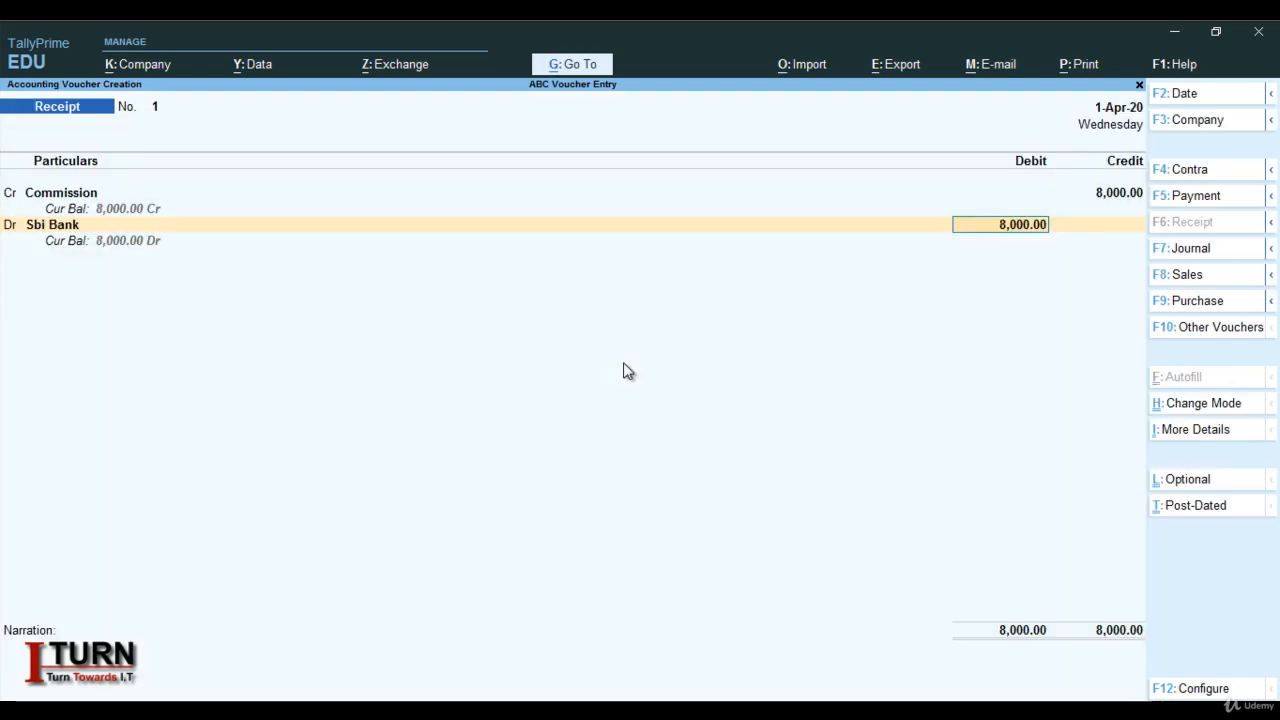
# - Debit Sbi Bank with 8,000.00 as Cheque/DD without instrument details and save the receipt voucher without a narration
pyautogui.press('Return')
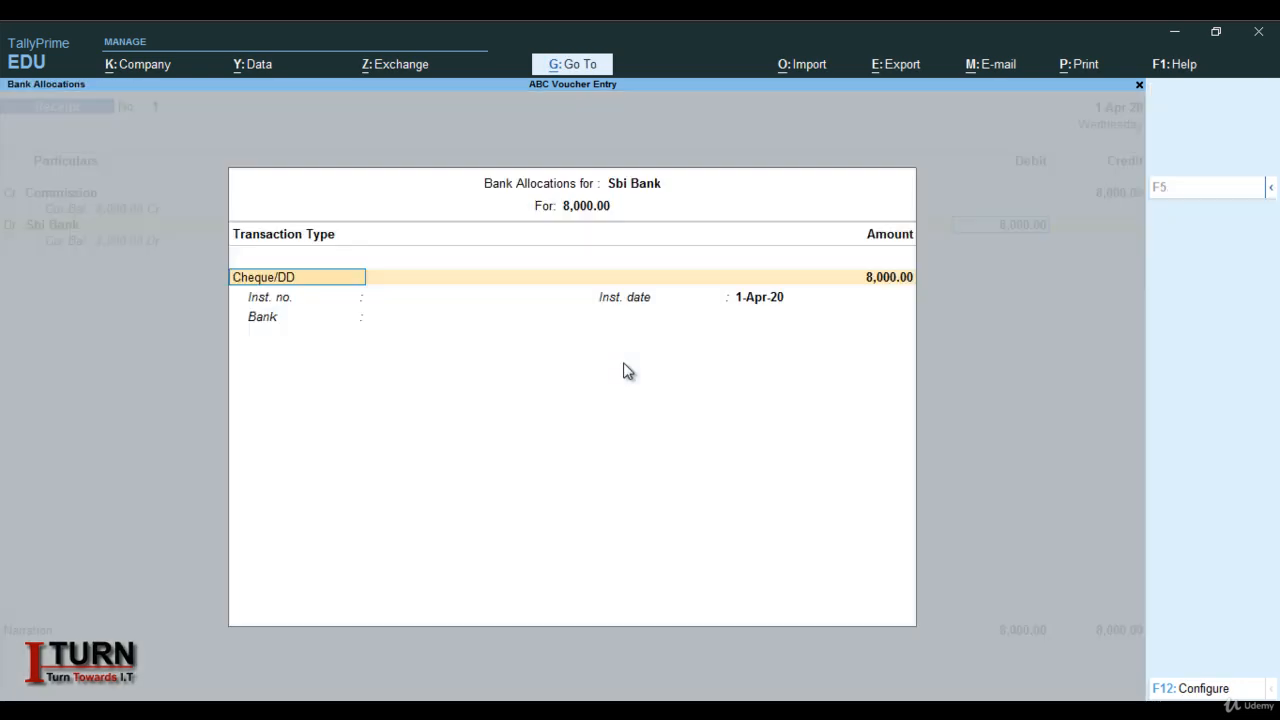
pyautogui.press('Return')
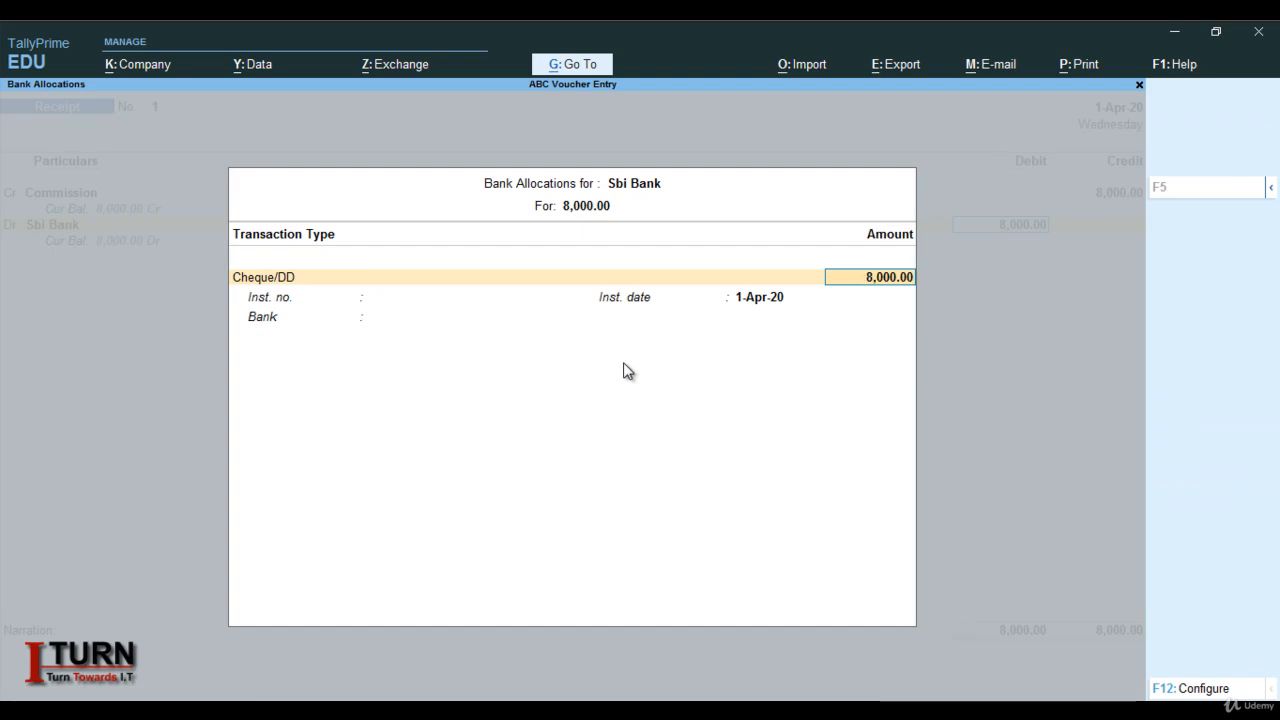
pyautogui.press('Return')
pyautogui.press('Return')
pyautogui.press('Return')
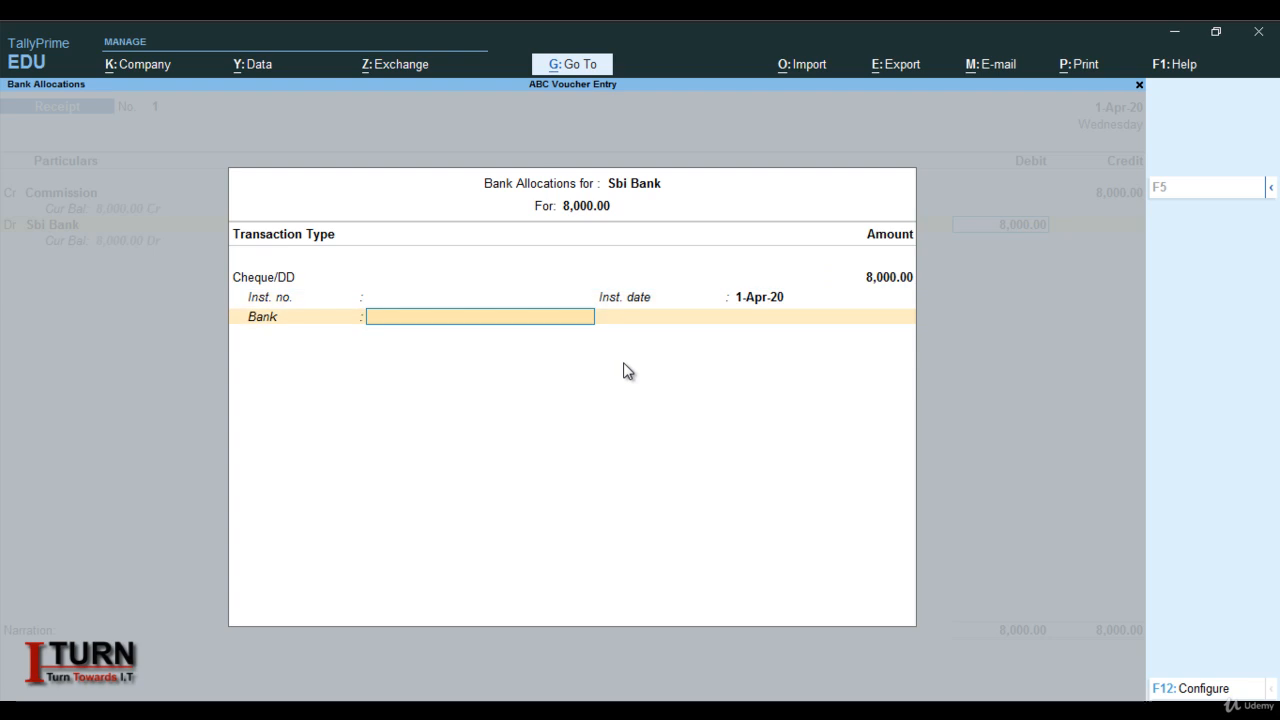
pyautogui.press('Return')
pyautogui.press('Return')
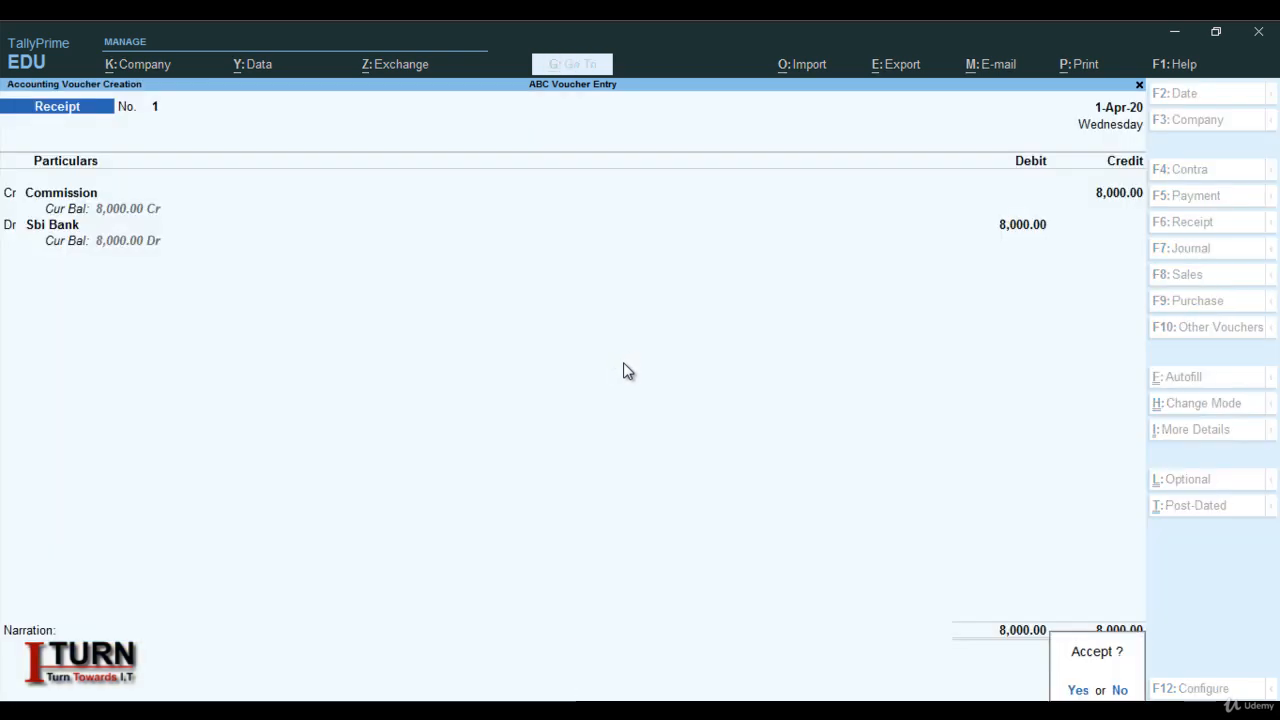
pyautogui.press('y')
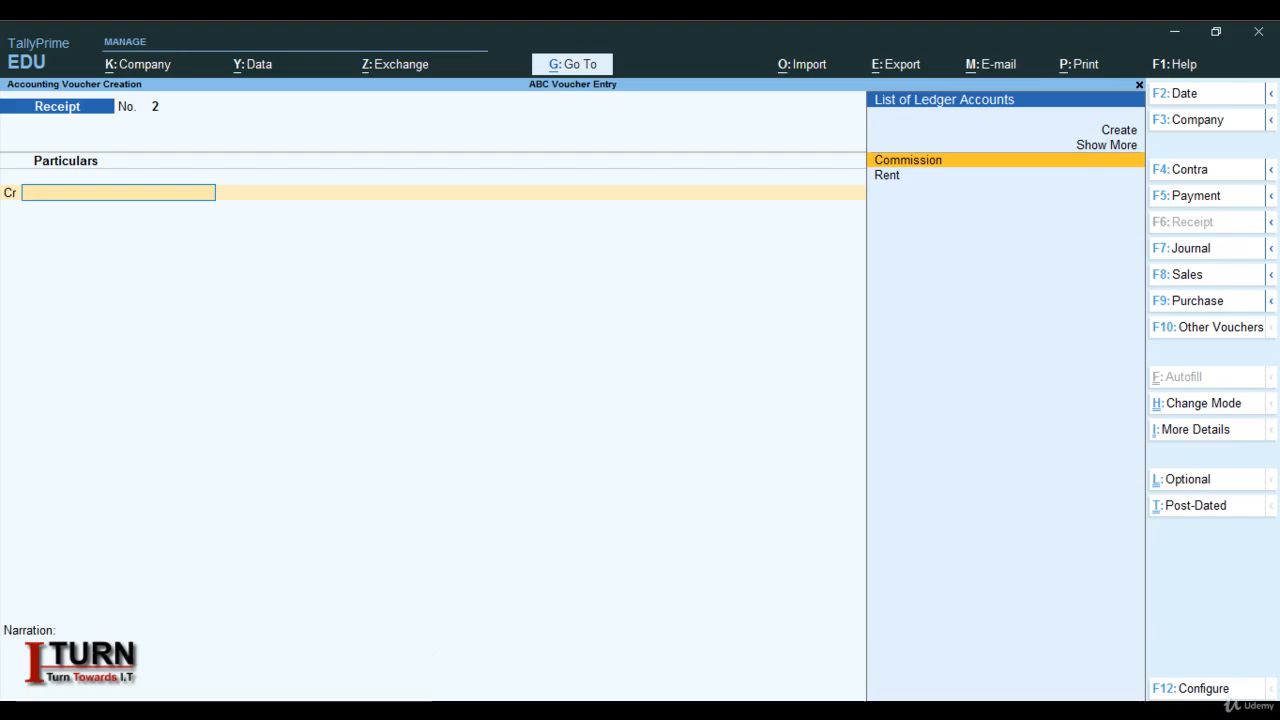
# - Switch to the PowerPoint slide show, examine the third transaction's journal entry and its voucher type, and return to TallyPrime
pyautogui.click(420, 711)
pyautogui.click(768, 551)
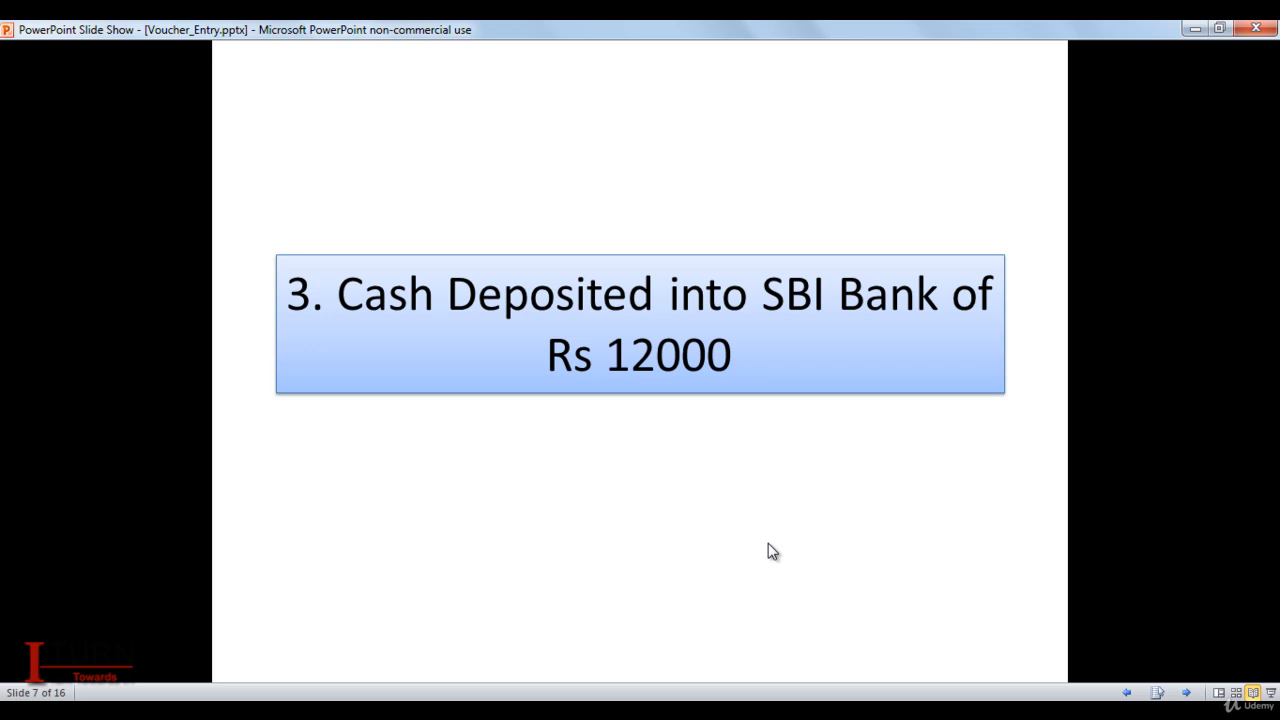
pyautogui.click(768, 551)
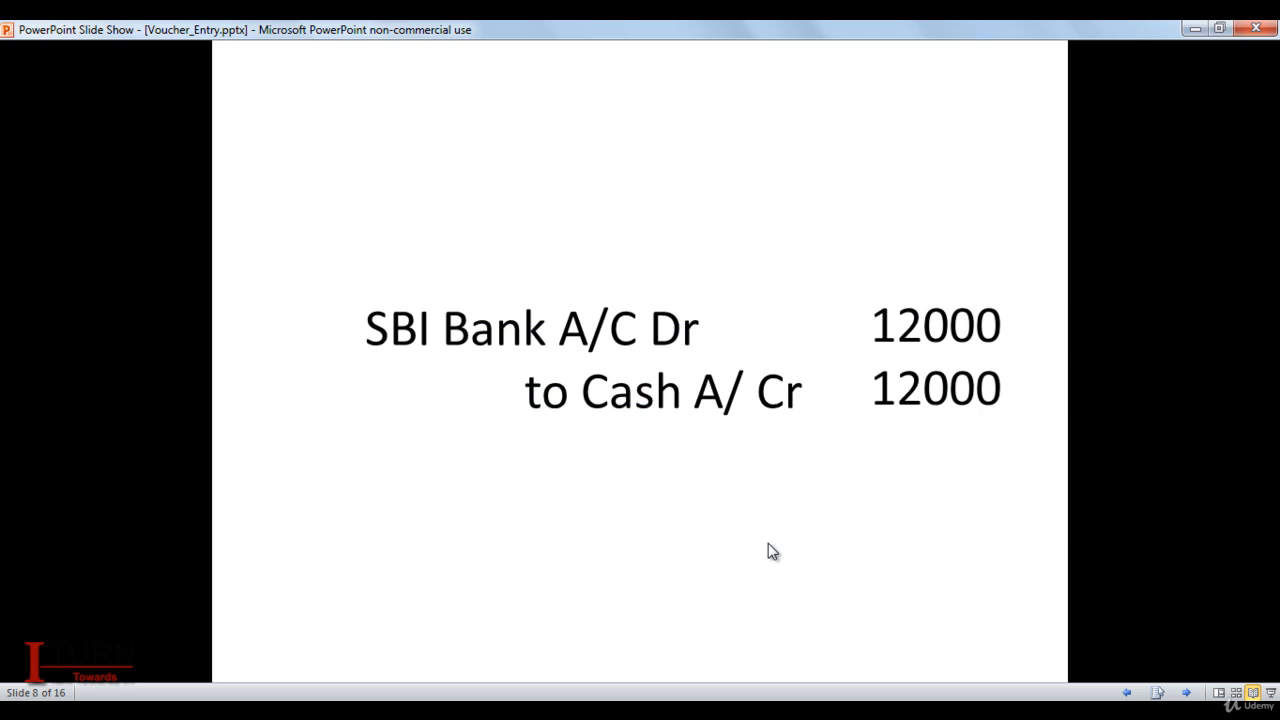
pyautogui.click(771, 551)
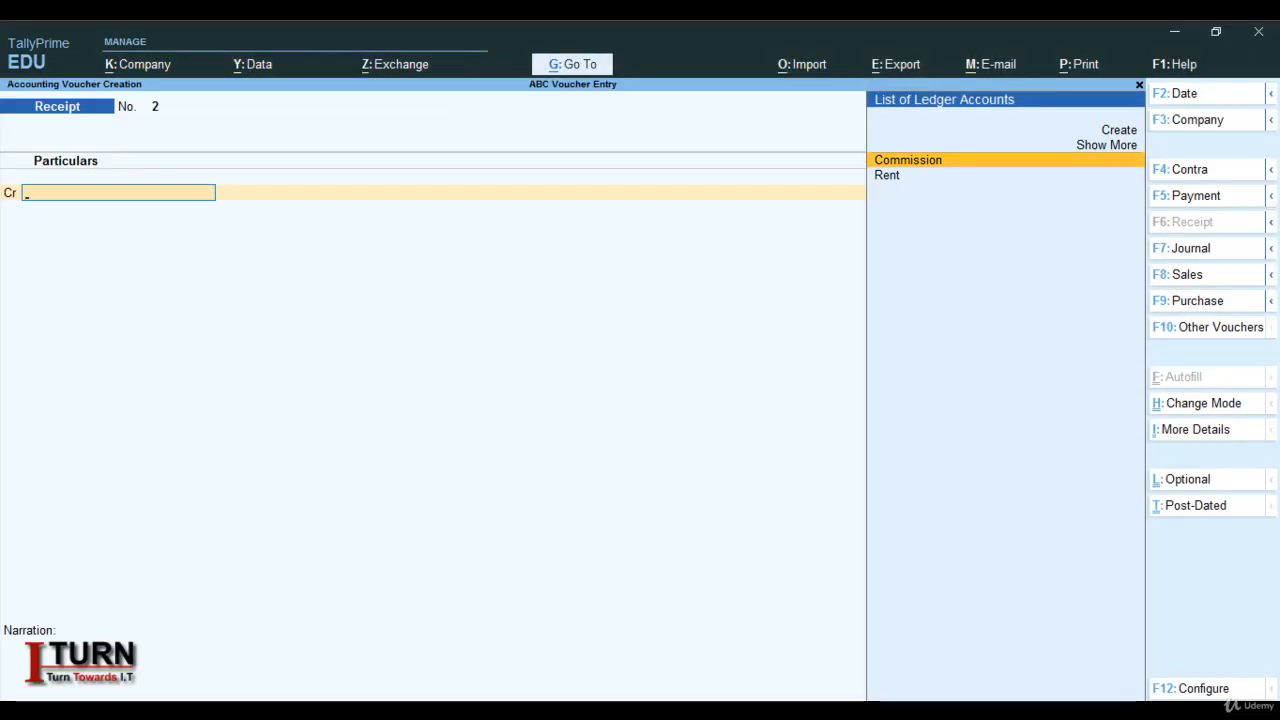
# - Change the voucher type to Contra, recheck the cash deposit's journal entry in the PowerPoint slide show, and return to TallyPrime
pyautogui.press('F4')
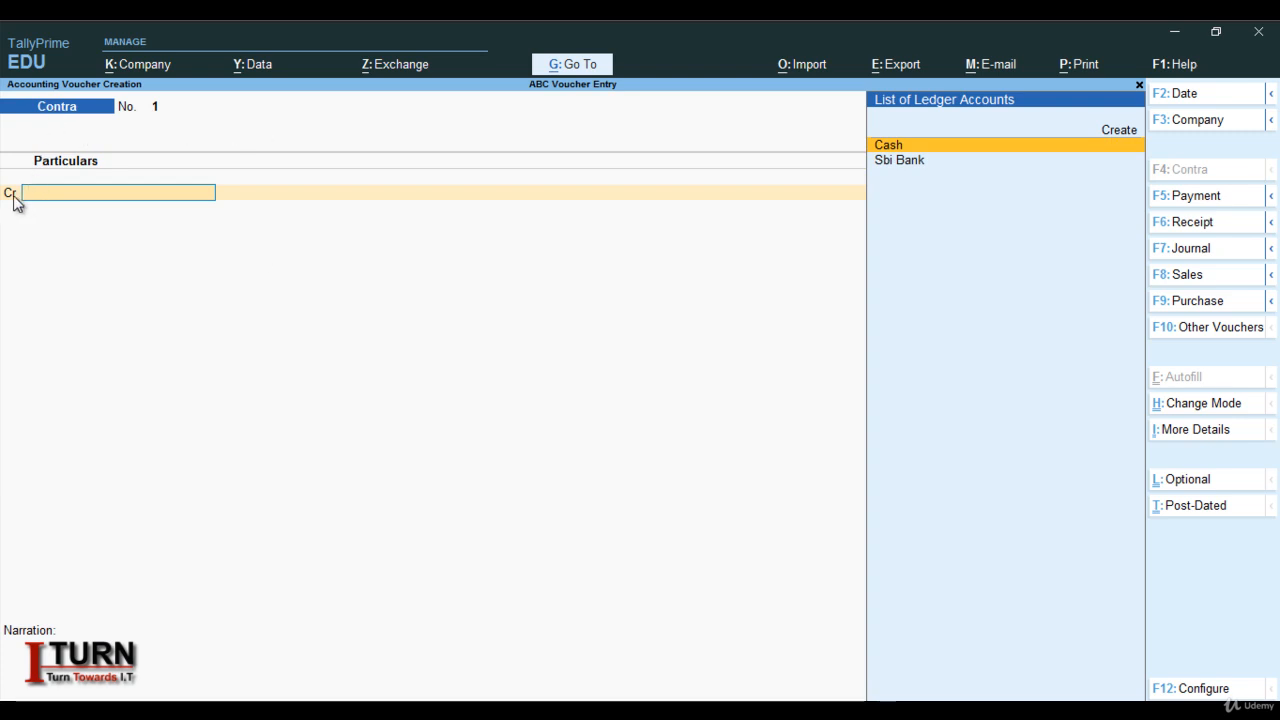
pyautogui.click(431, 712)
pyautogui.click(478, 590)
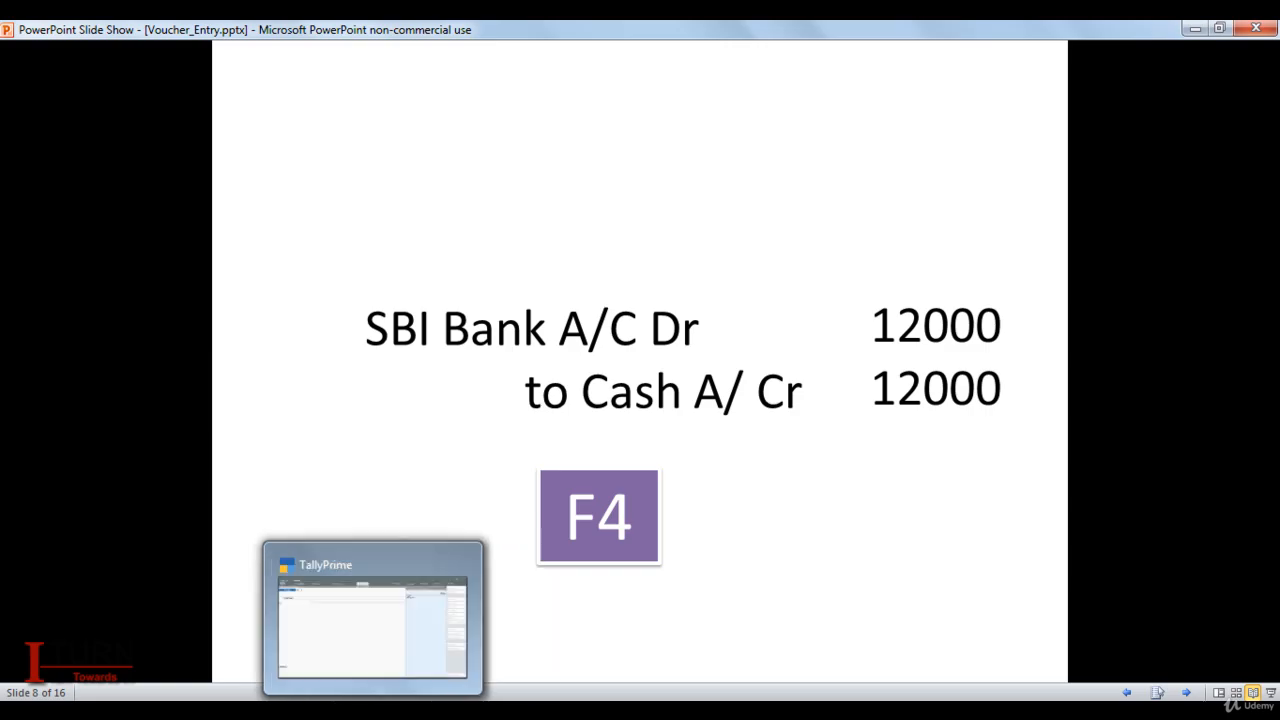
pyautogui.click(373, 710)
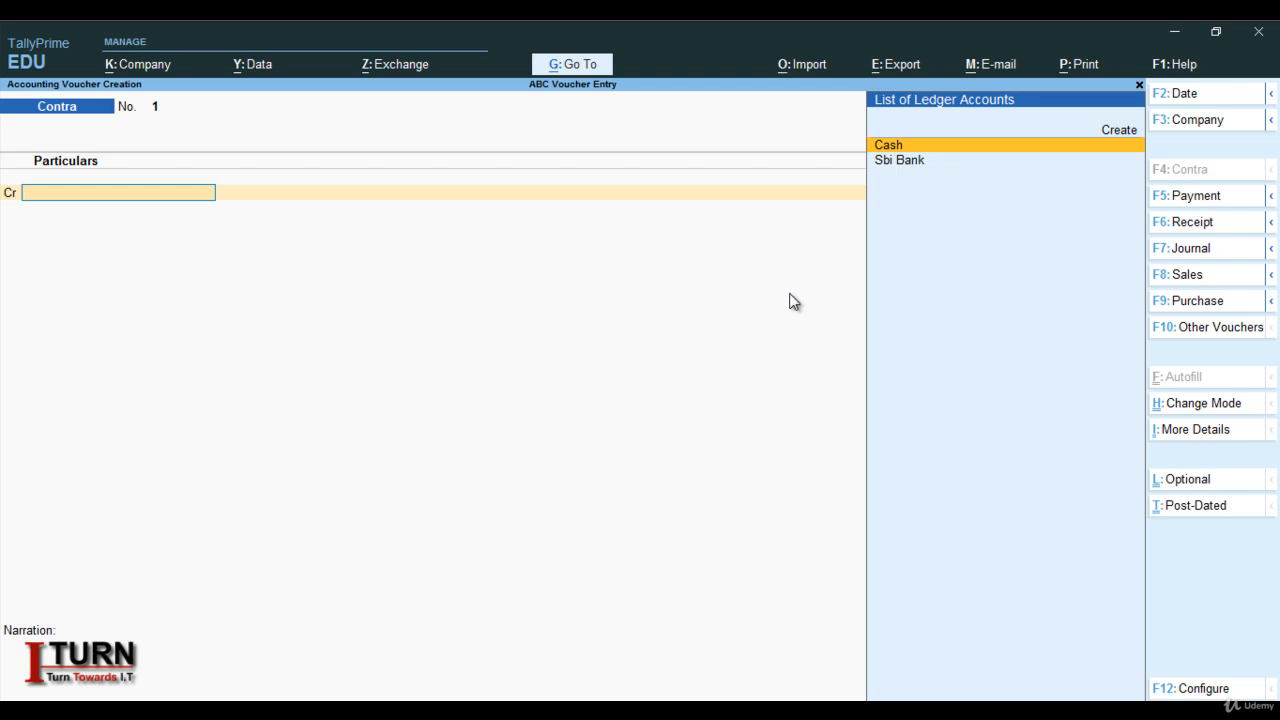
# - Credit the Cash ledger with 12000 in the contra voucher and continue past the negative cash warning
pyautogui.press('Return')
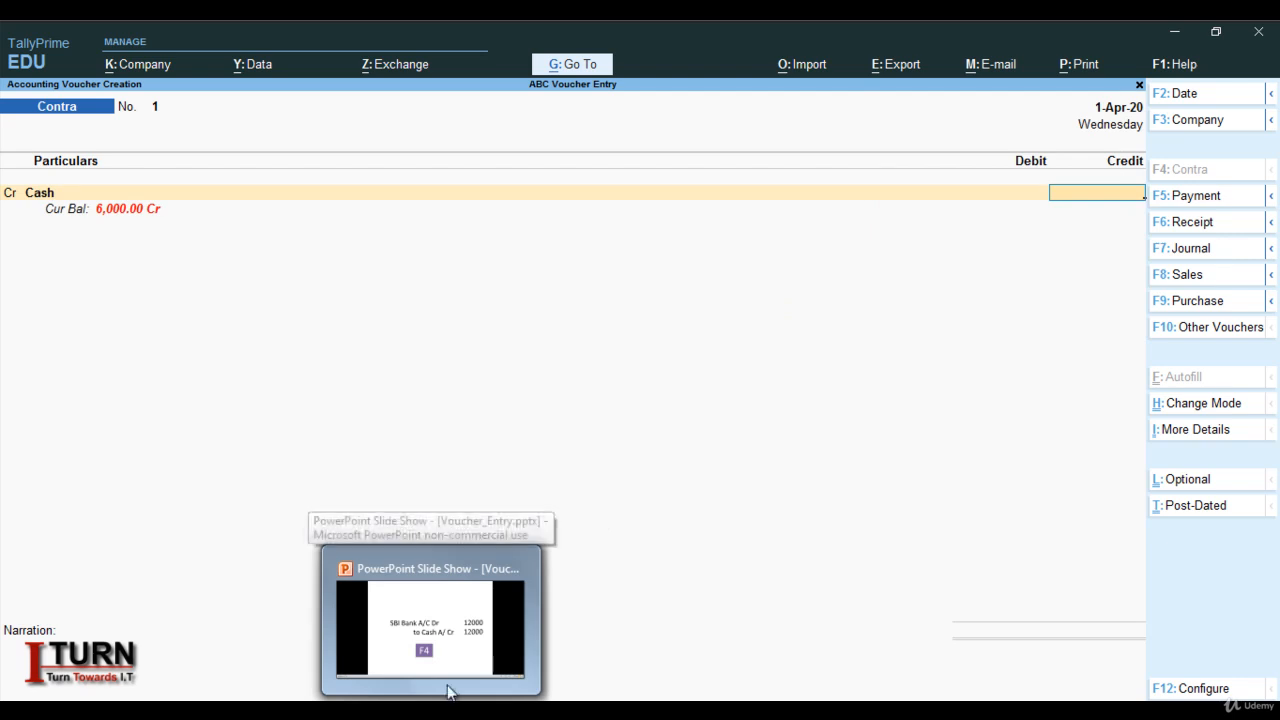
pyautogui.write('12')
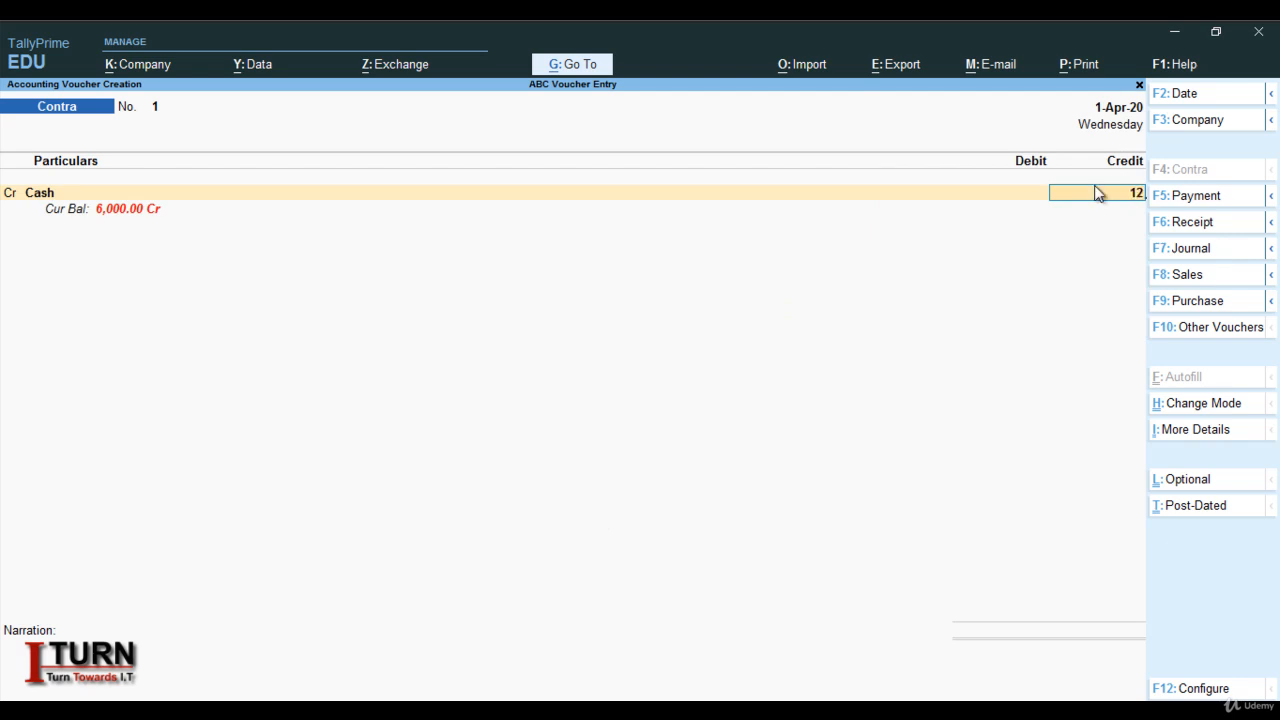
pyautogui.write('000')
pyautogui.press('Return')
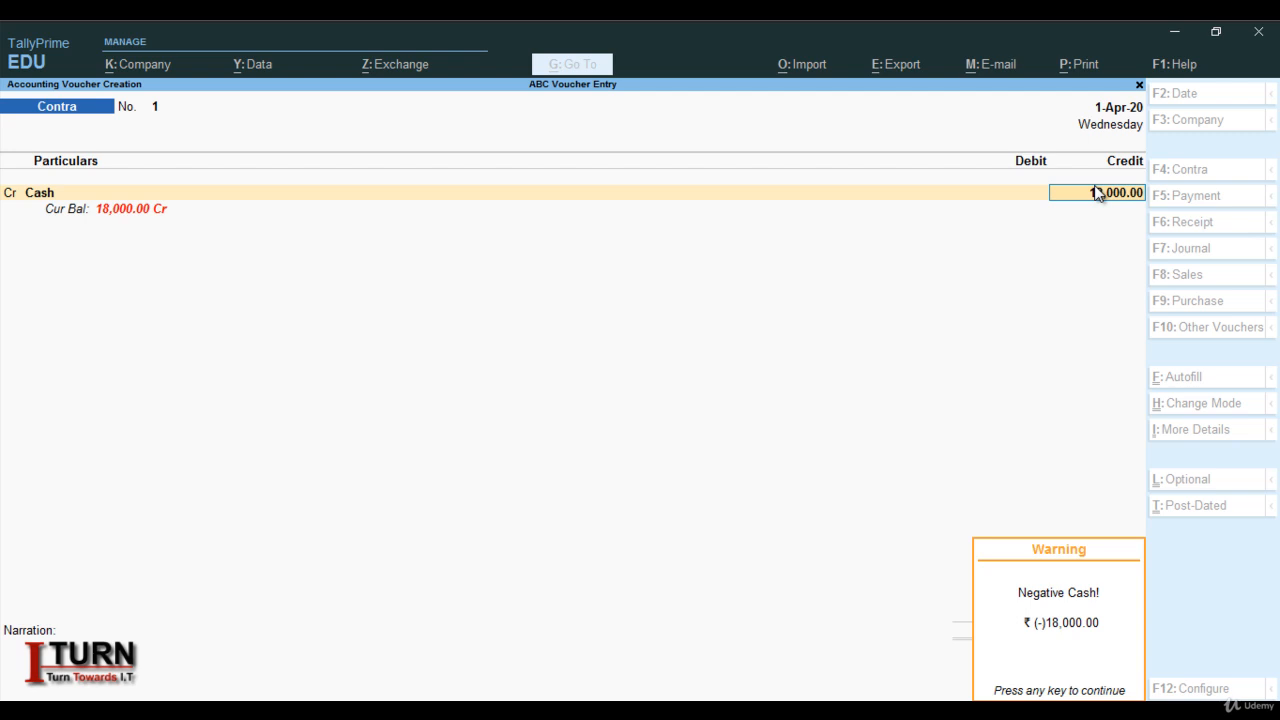
pyautogui.press('Return')
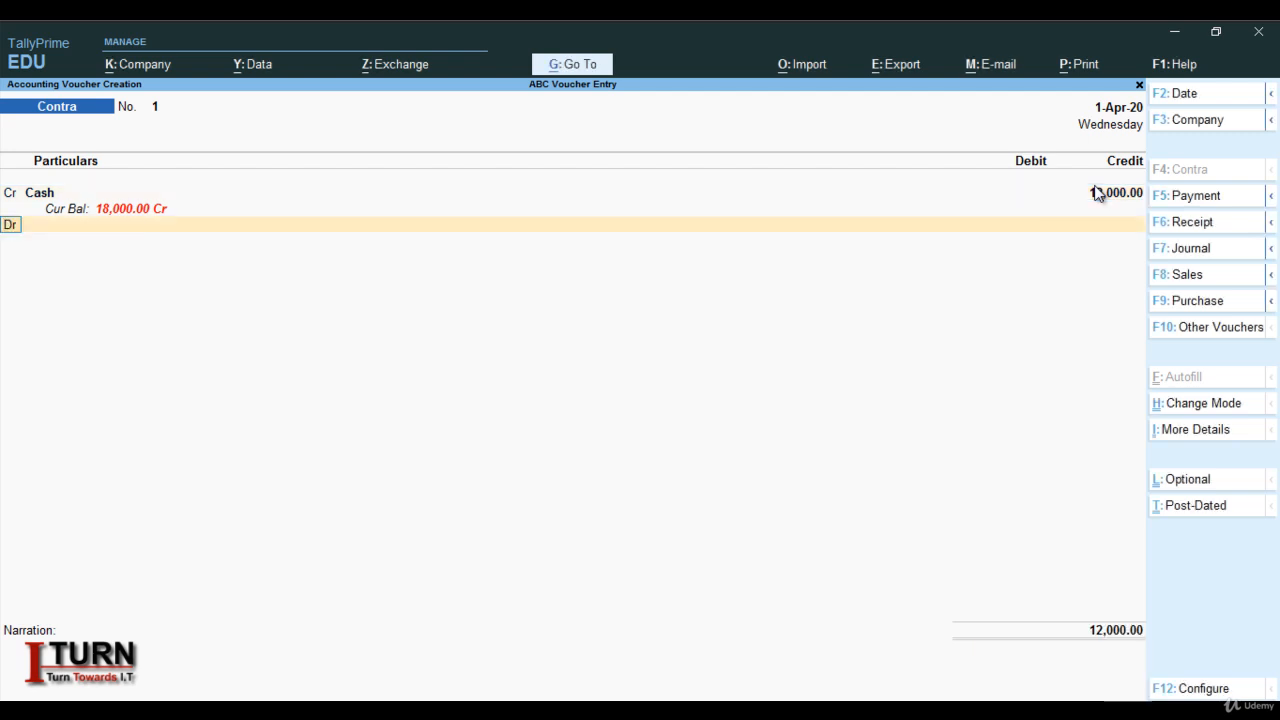
# - Debit Sbi Bank with 12,000.00 in the contra voucher, recheck the entry in the PowerPoint slide show, and return to TallyPrime
pyautogui.press('Return')
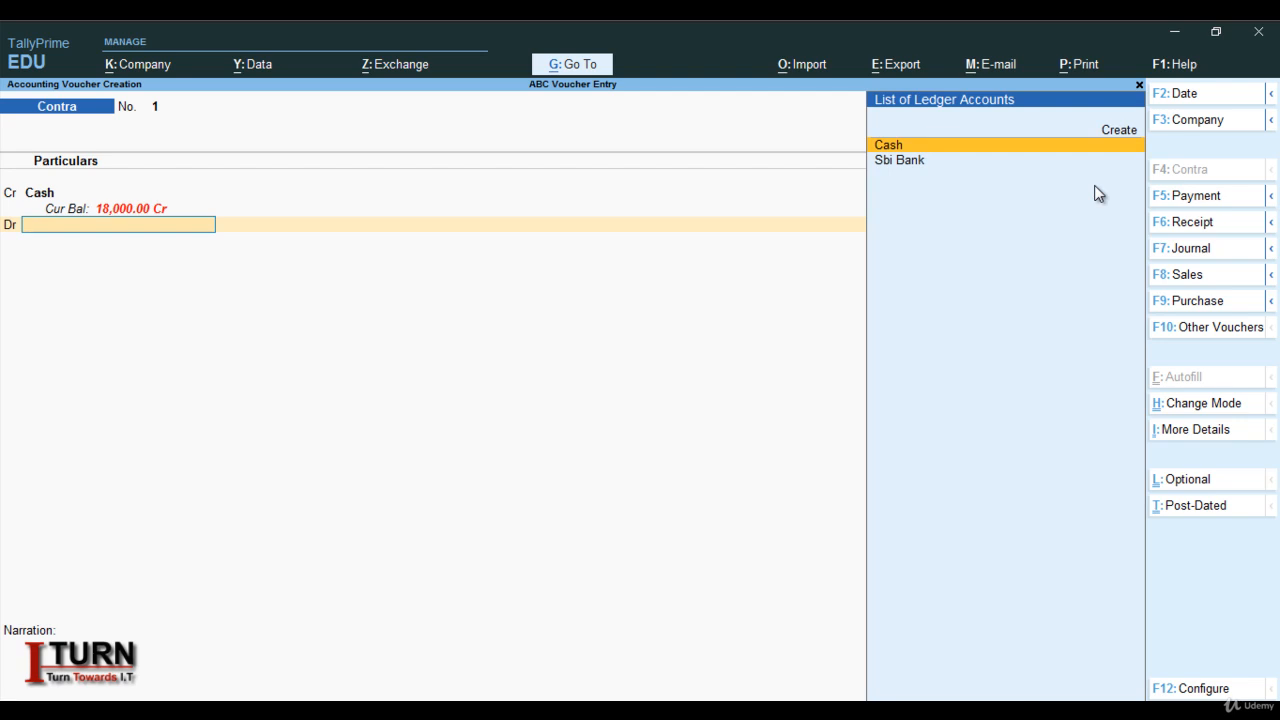
pyautogui.press('Down')
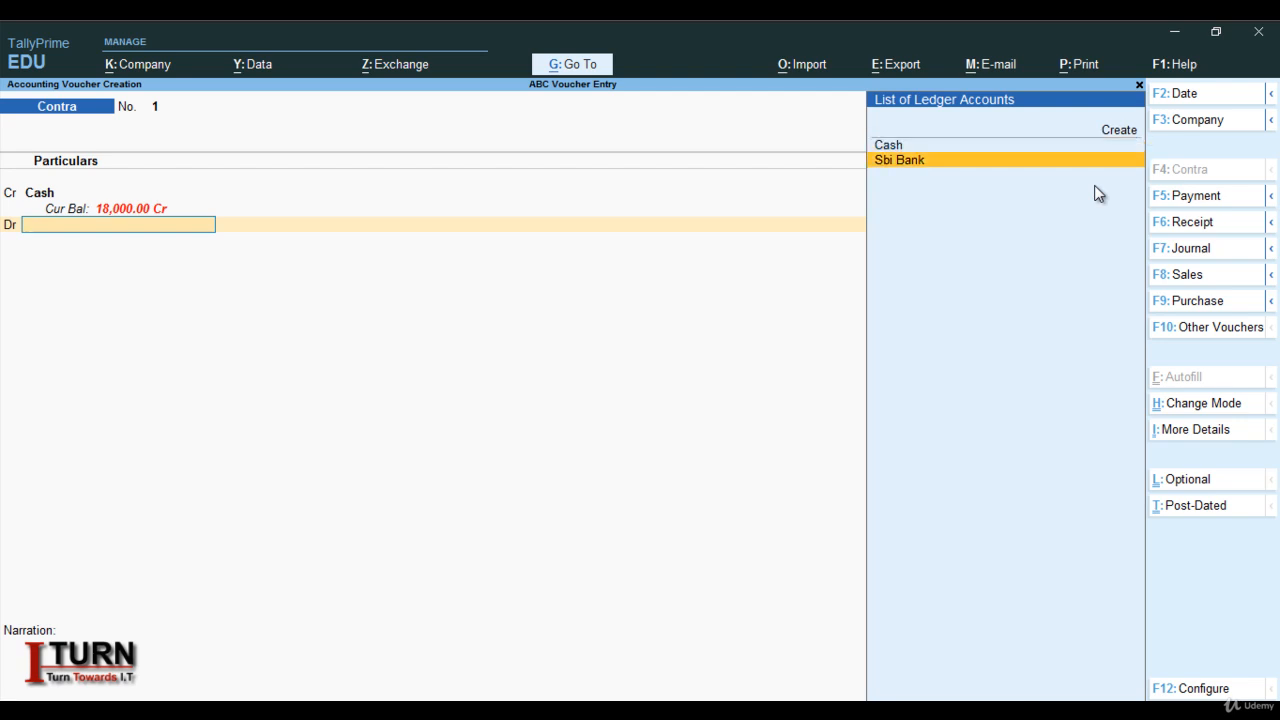
pyautogui.press('Return')
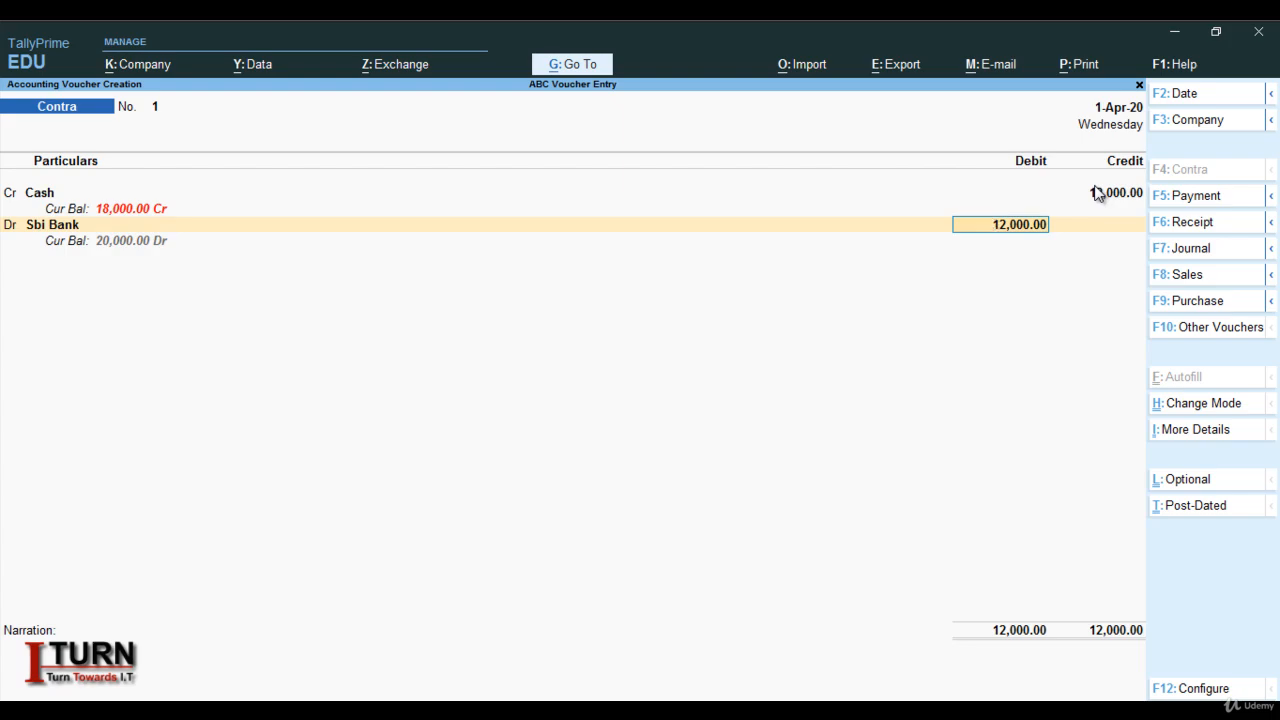
pyautogui.hotkey('alt', 'Tab')
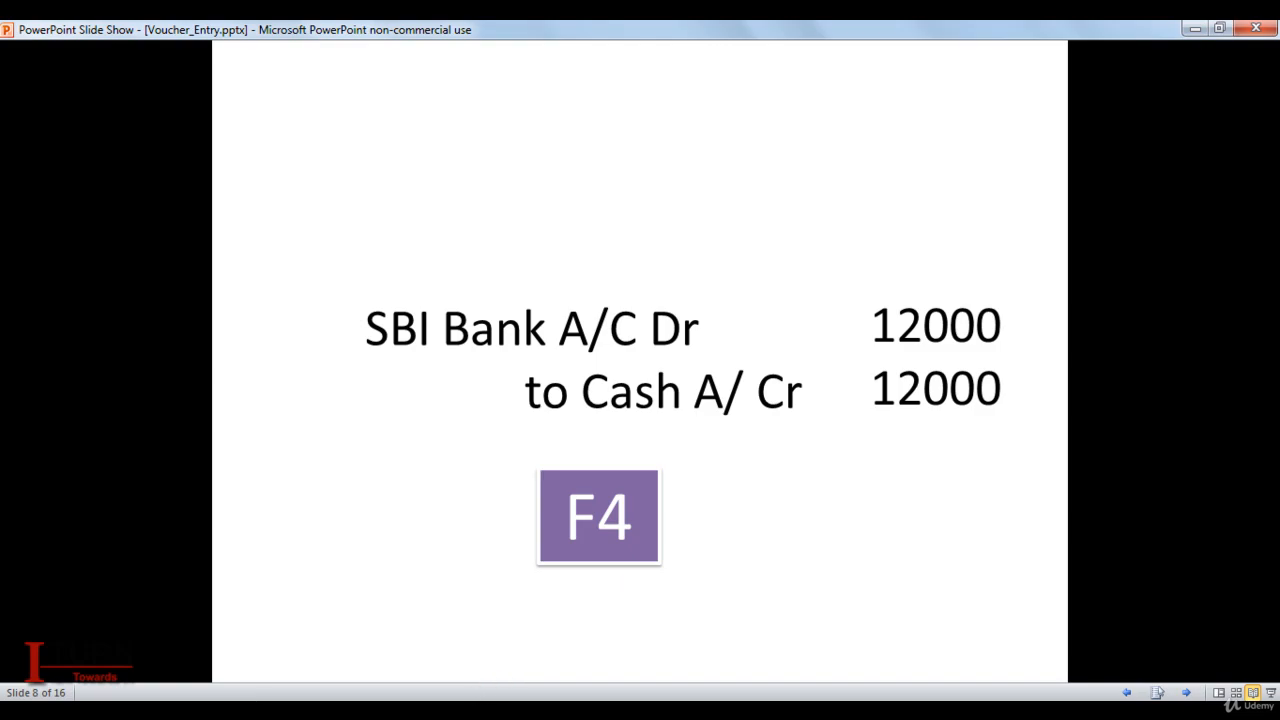
pyautogui.hotkey('alt', 'Tab')
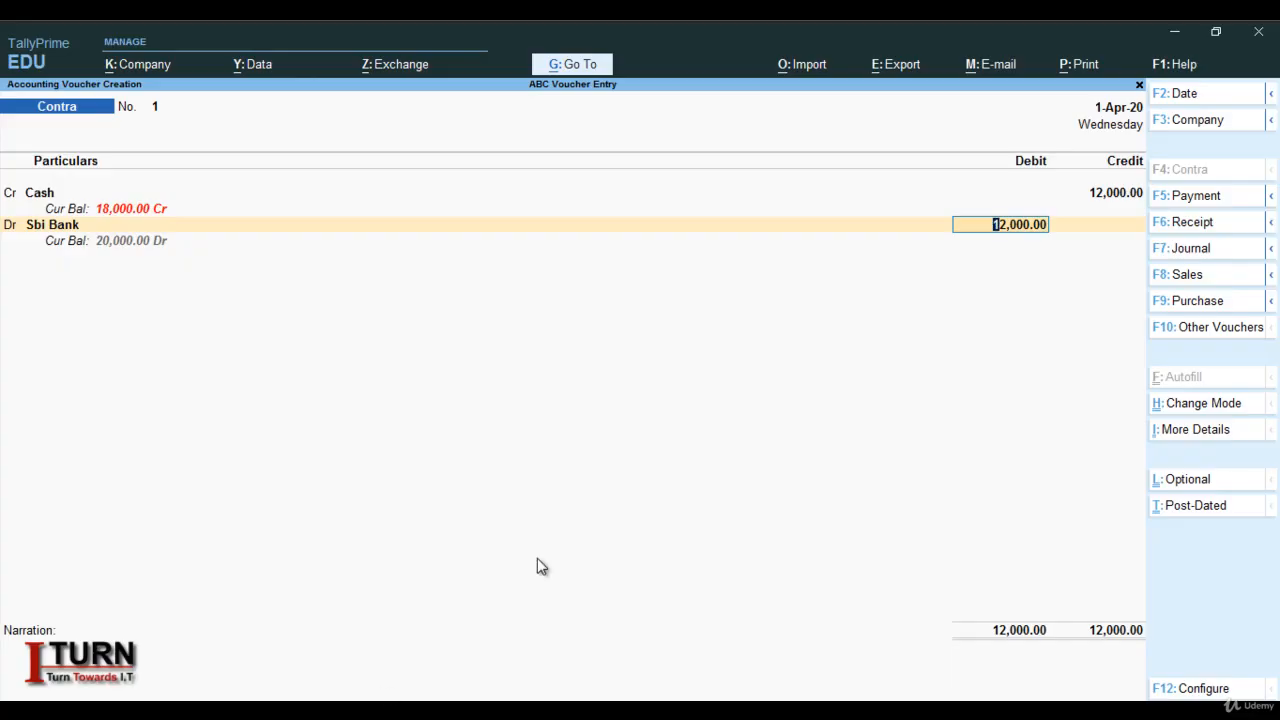
# - Allocate the Sbi Bank amount as Cash and enter denominations of 4 x 2000, 4 x 500 and 20 x 100
pyautogui.press('Return')
pyautogui.press('Return')
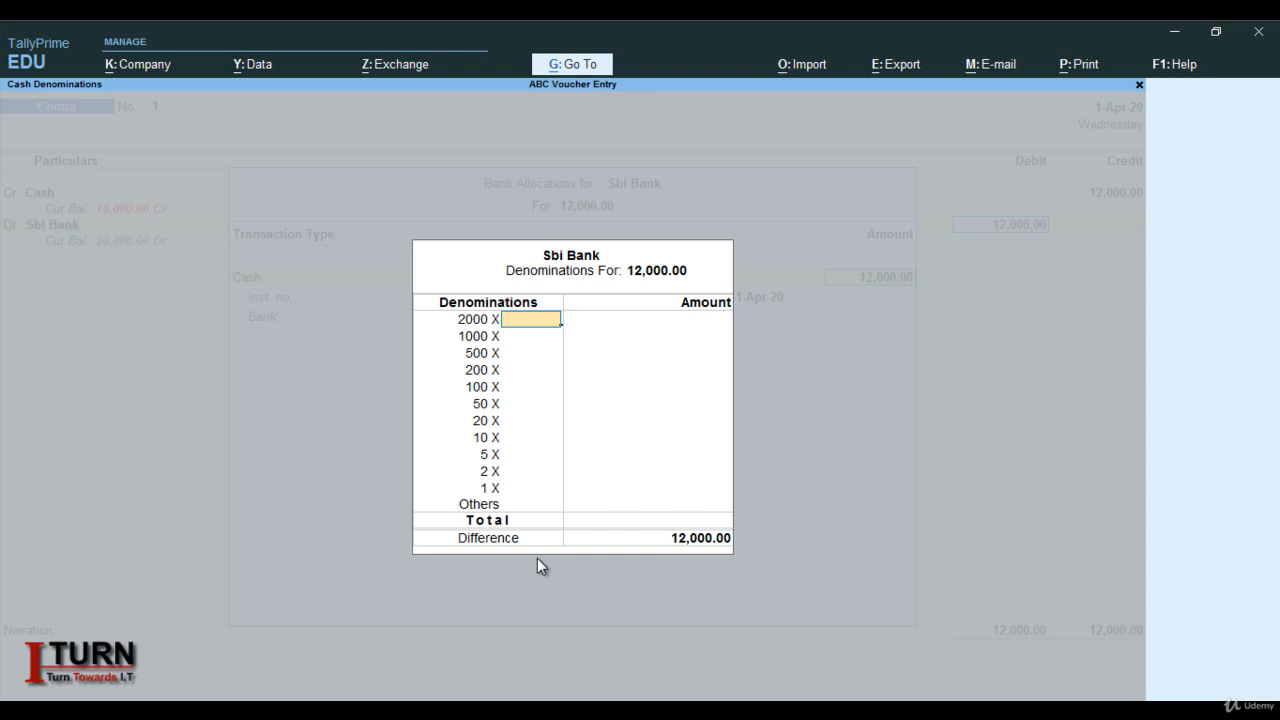
pyautogui.write('4')
pyautogui.press('Return')
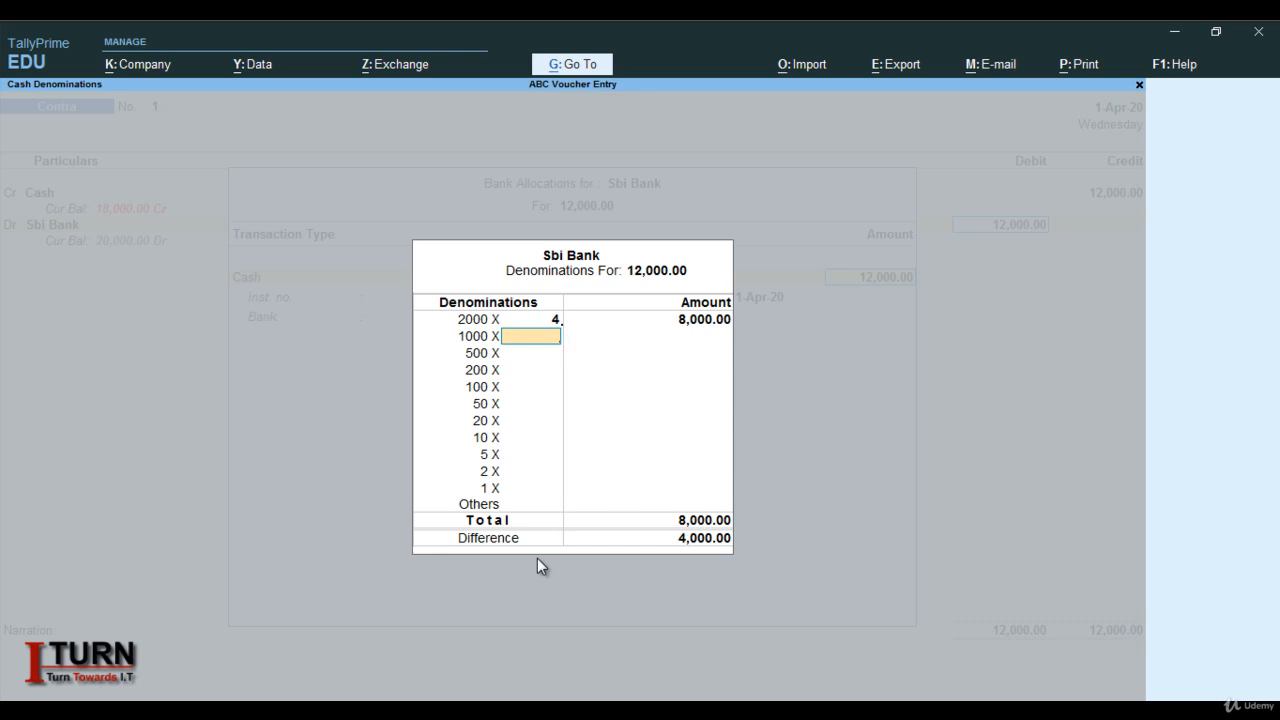
pyautogui.press('Return')
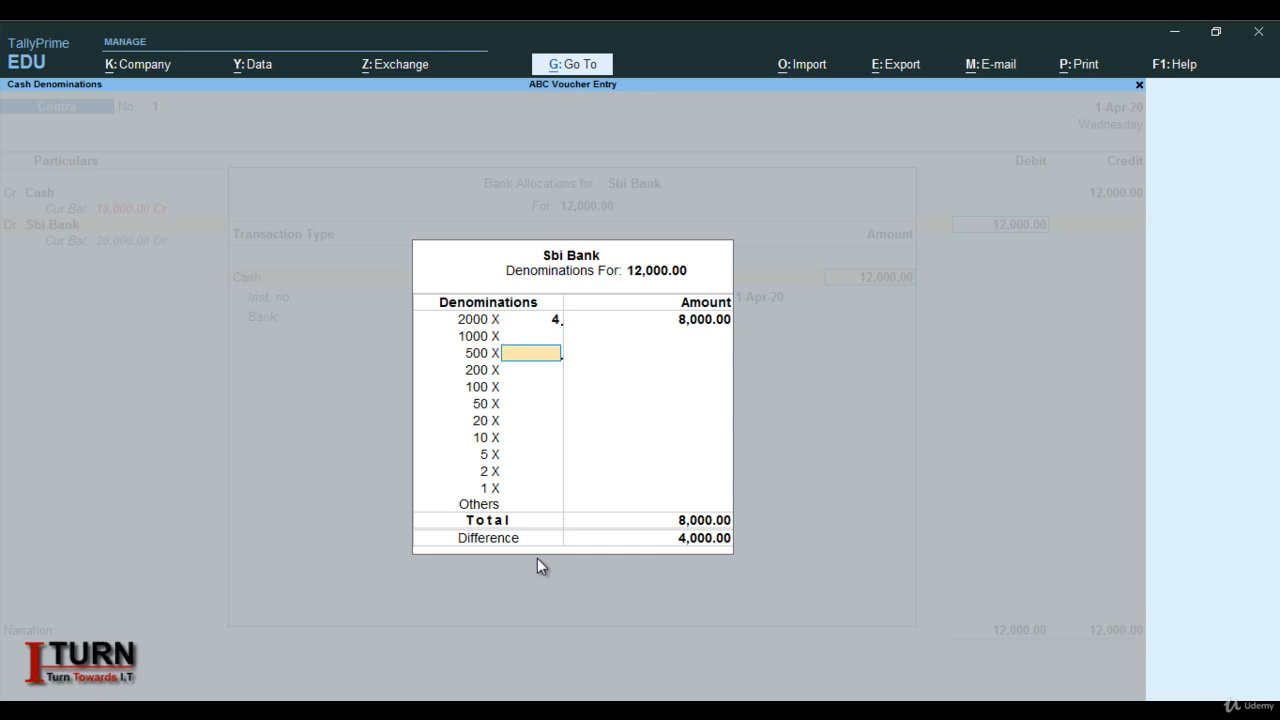
pyautogui.write('4')
pyautogui.press('Return')
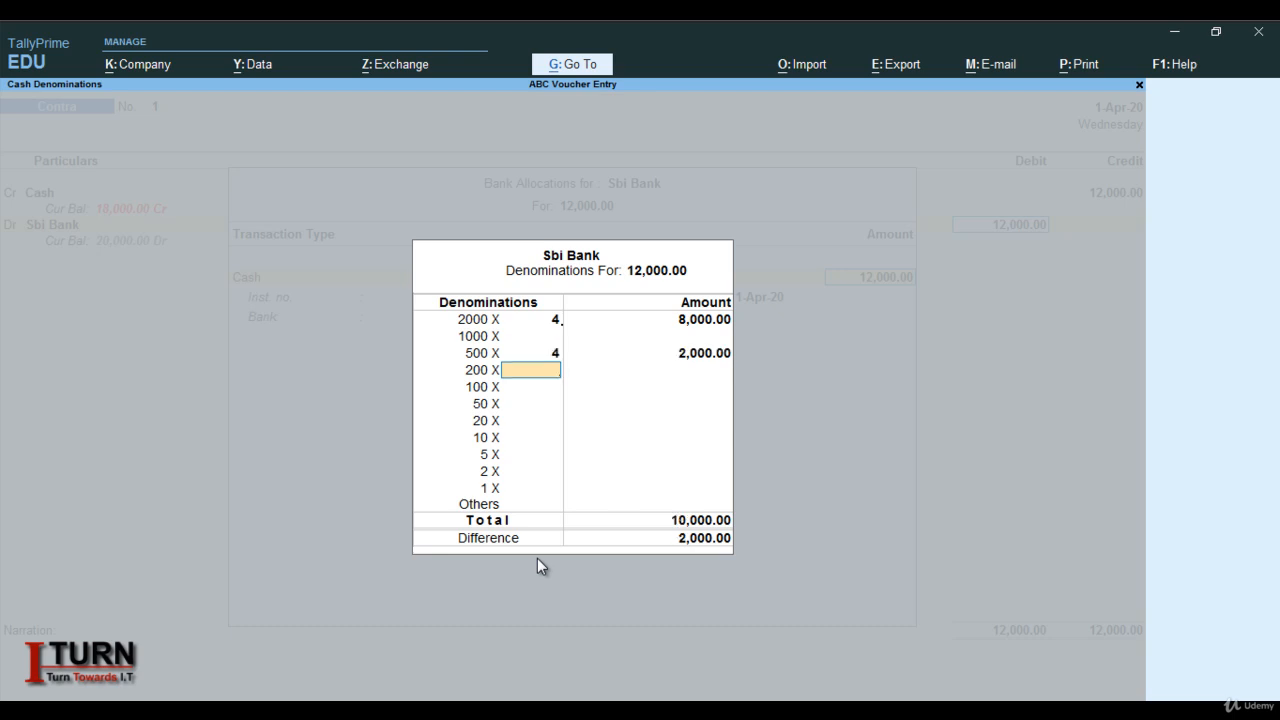
pyautogui.press('Return')
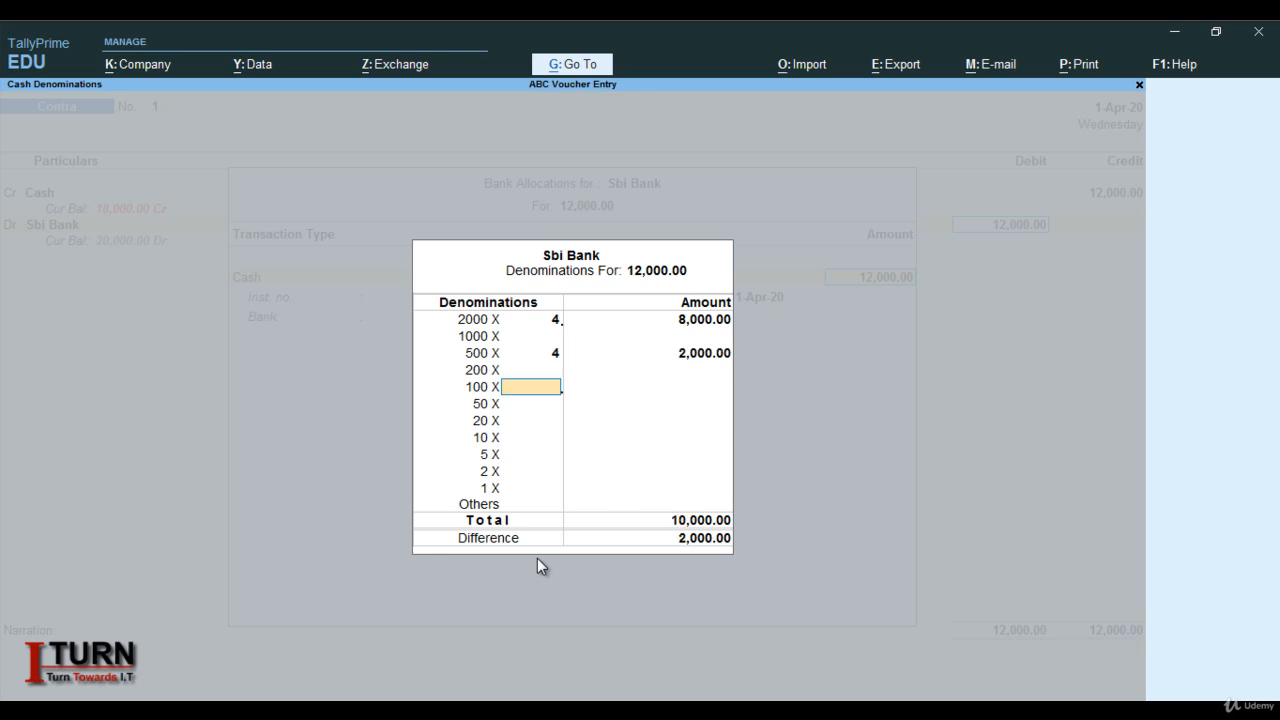
pyautogui.write('20')
pyautogui.press('Return')
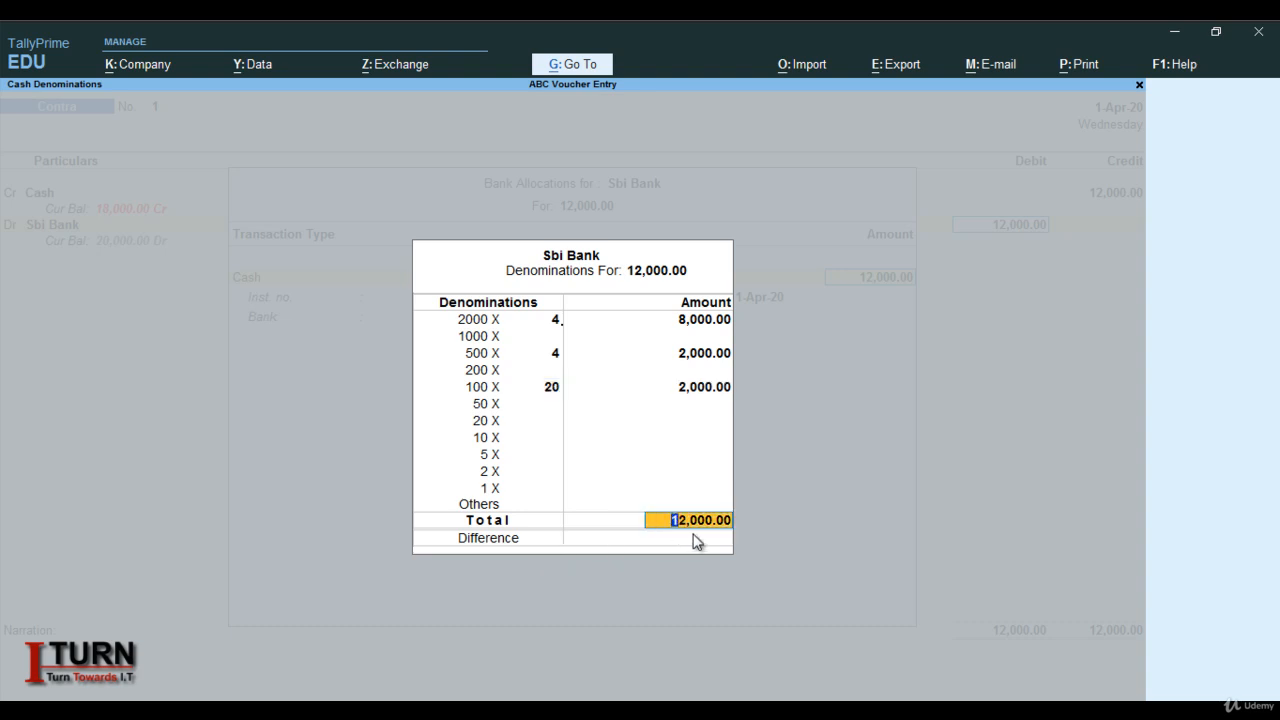
# - Accept the denominations and bank allocation with the bank left blank, and save the contra voucher without a narration
pyautogui.press('Return')
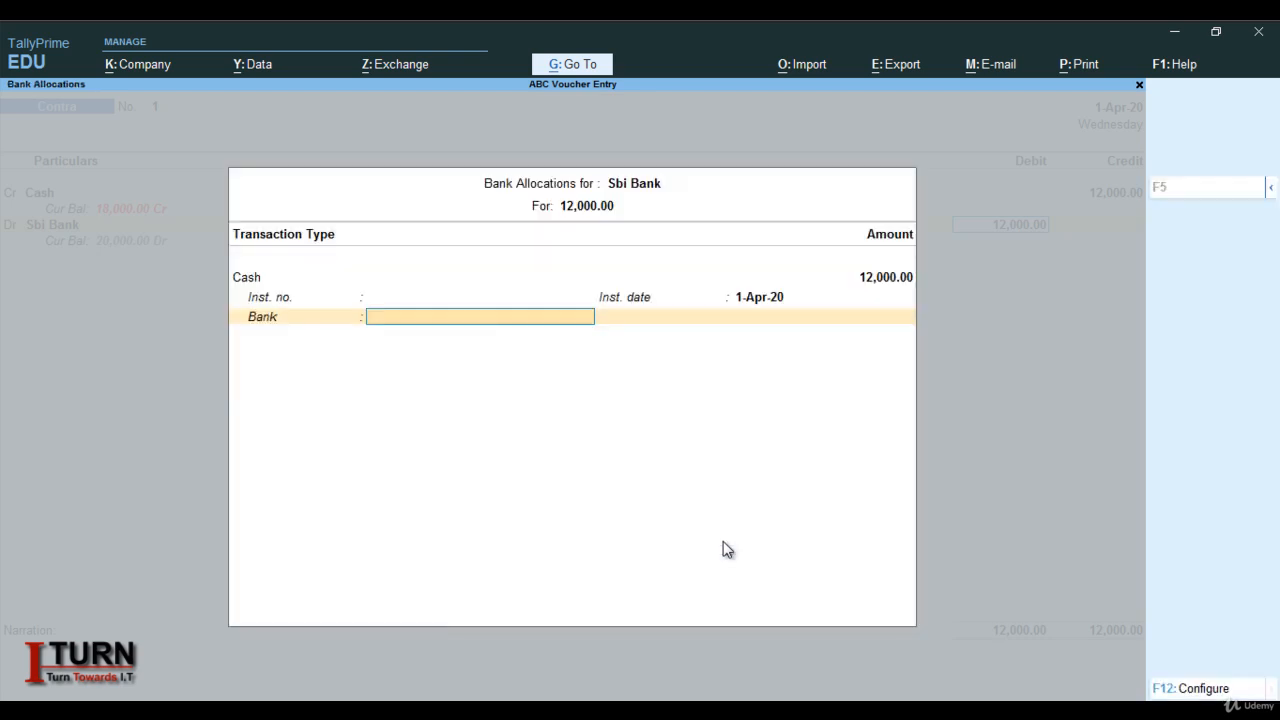
pyautogui.press('Return')
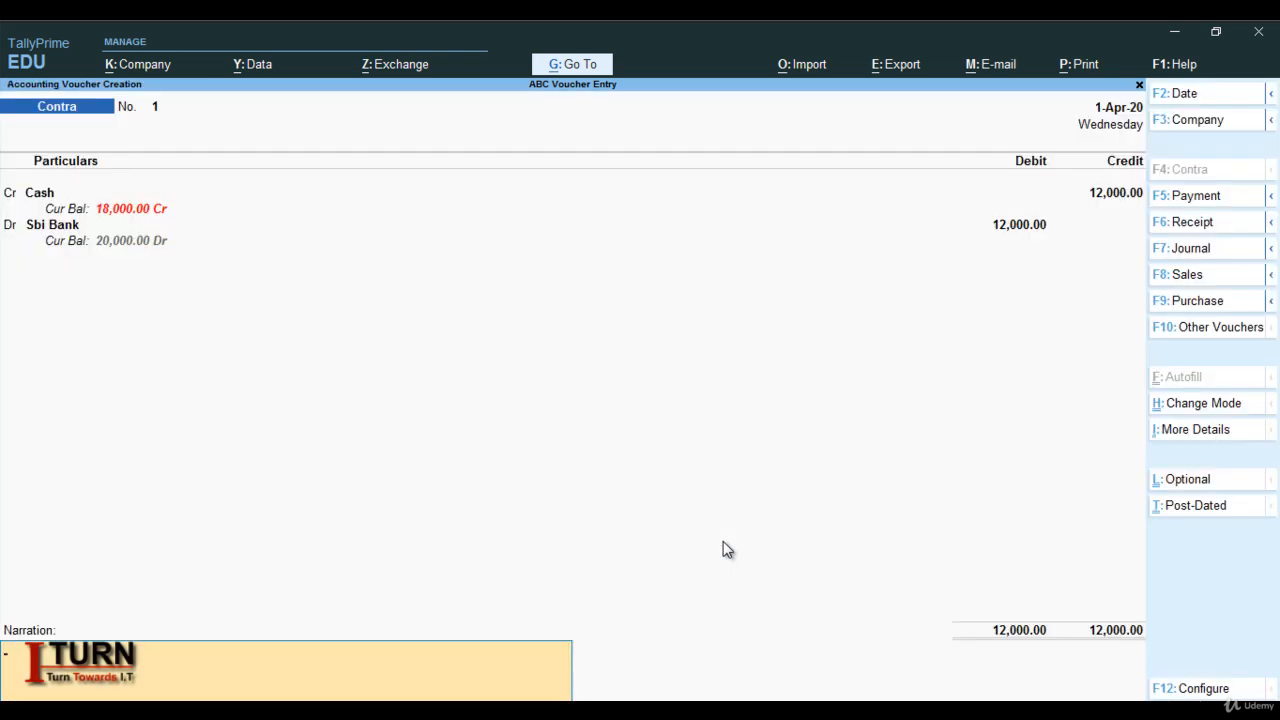
pyautogui.press('Return')
pyautogui.press('Return')
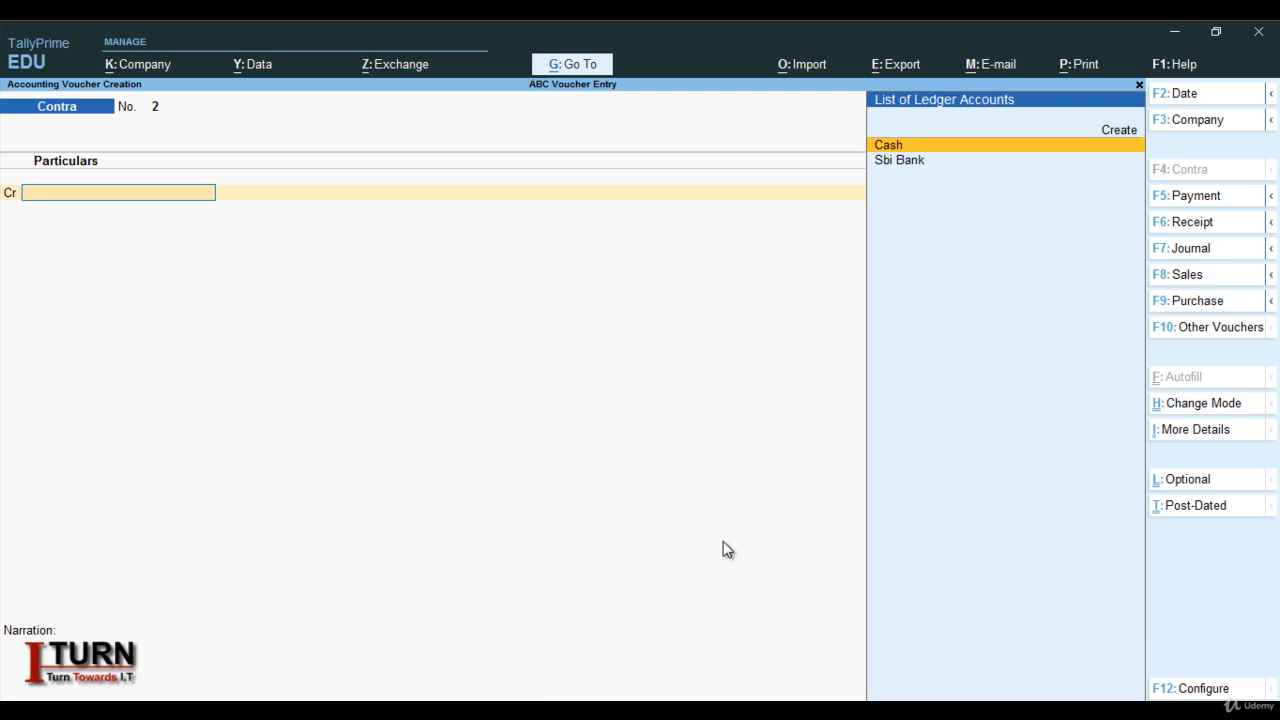
# - Switch to the PowerPoint slide show, examine the fourth transaction's journal entry and voucher type, and return to TallyPrime
pyautogui.click(434, 710)
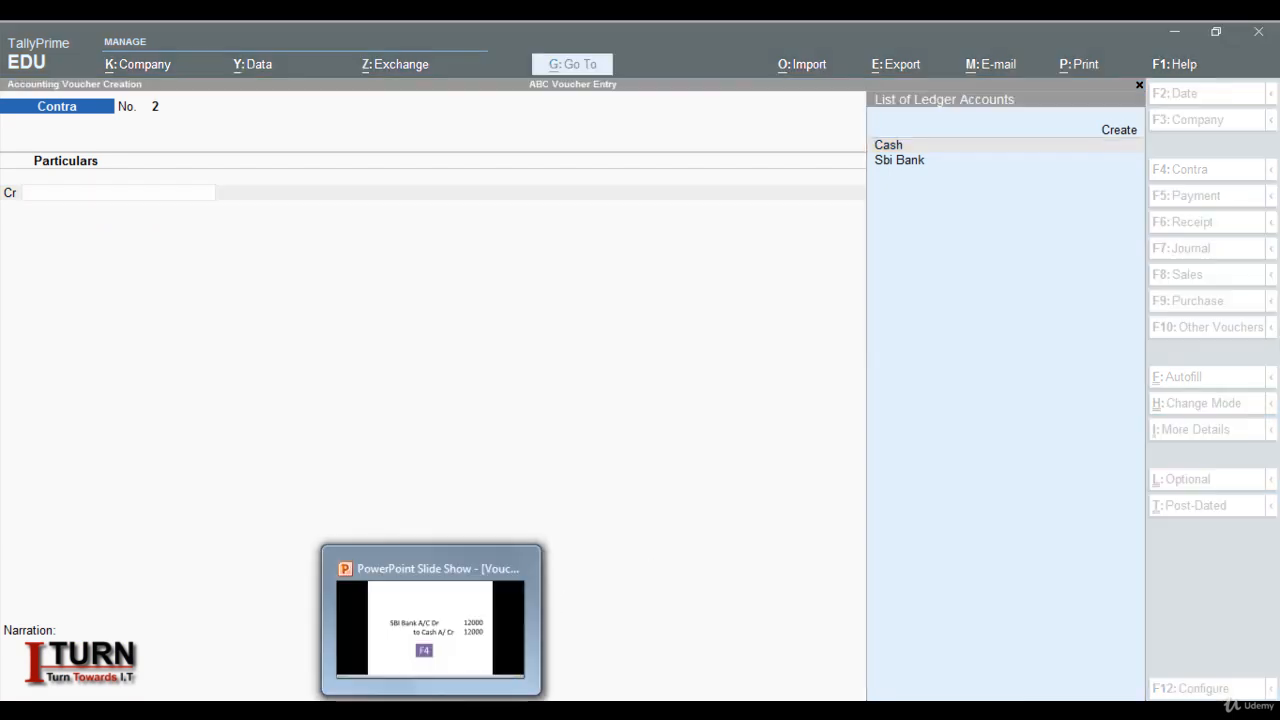
pyautogui.click(741, 587)
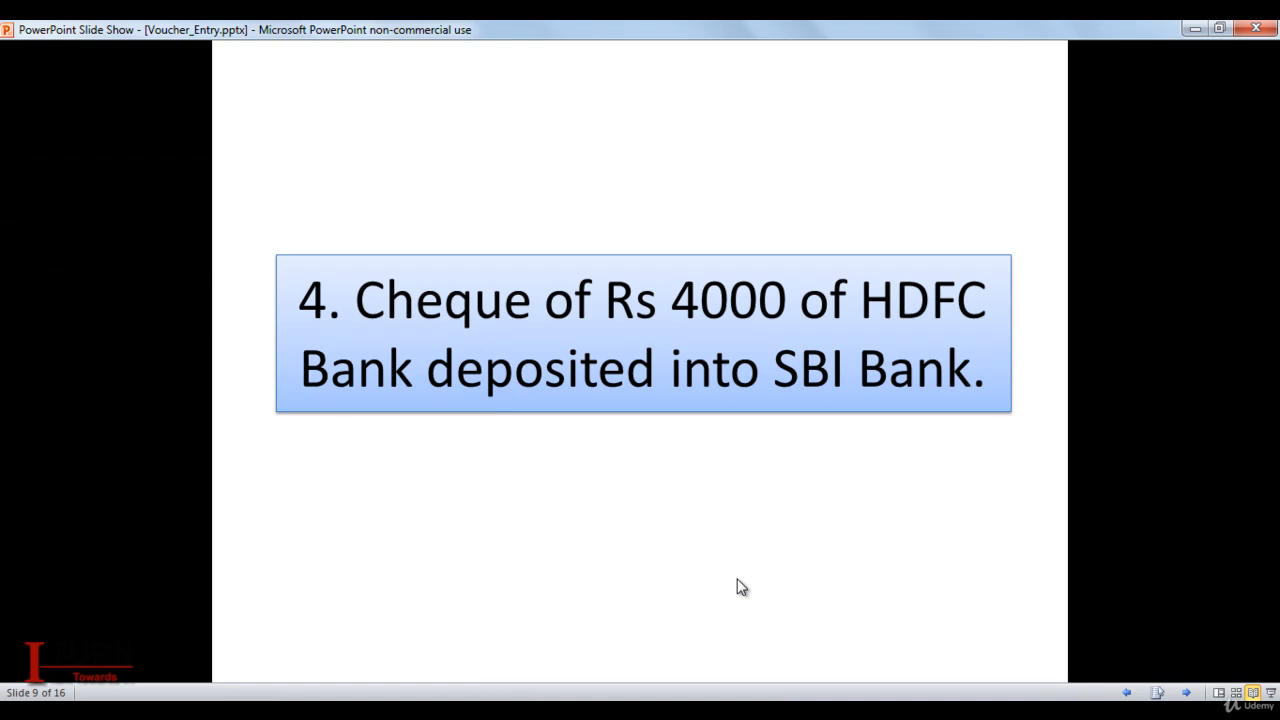
pyautogui.click(741, 587)
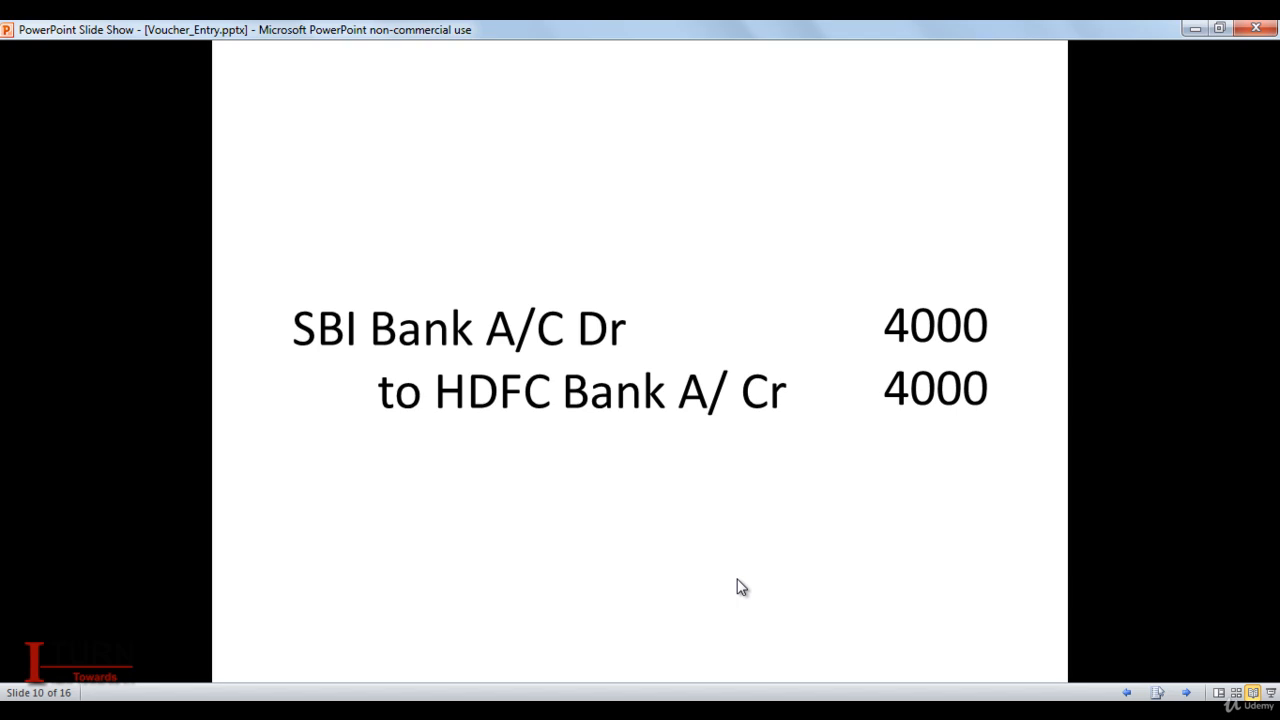
pyautogui.click(741, 587)
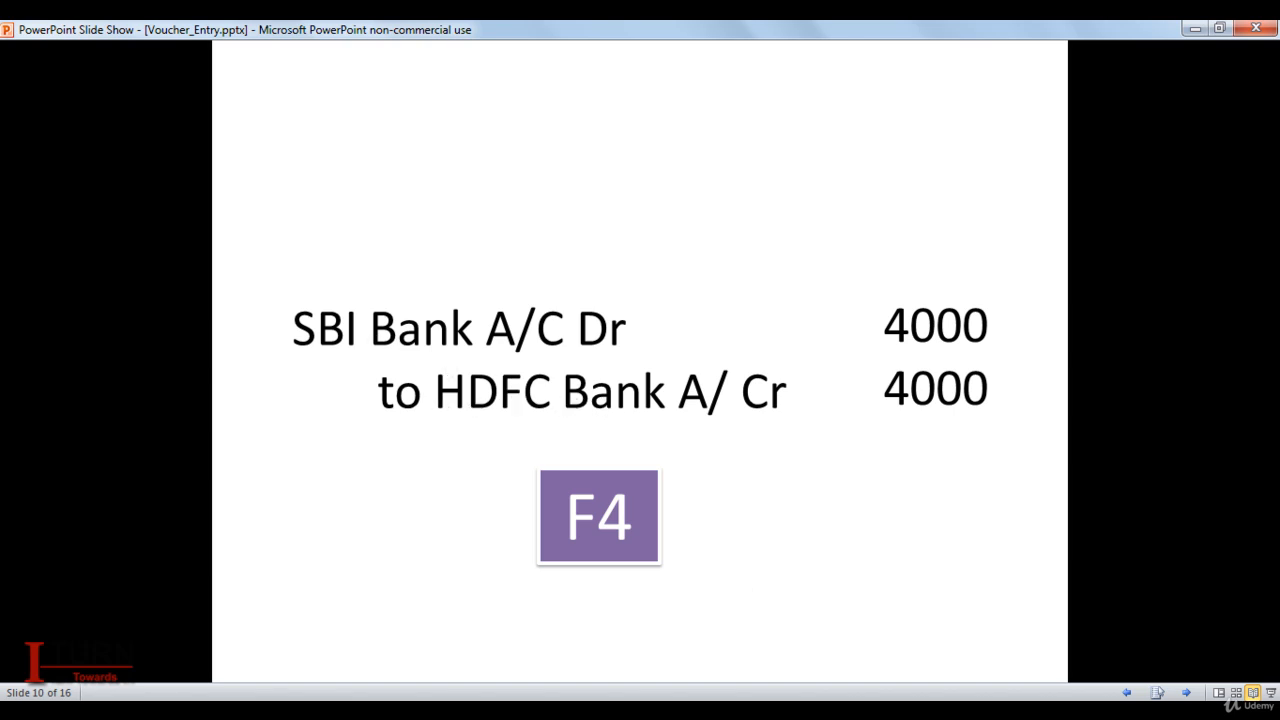
pyautogui.hotkey('alt', 'Tab')
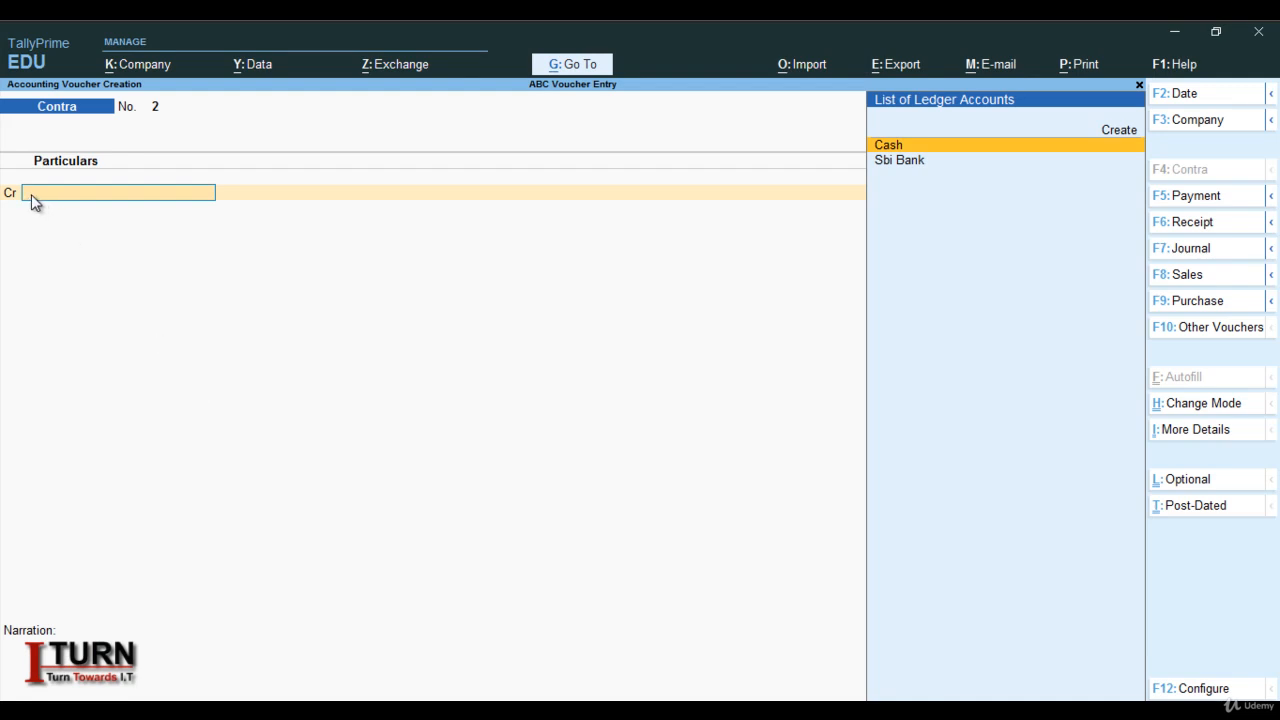
pyautogui.moveTo(431, 712)
# - Start a new ledger from the contra voucher's credit line and name it Hdfc Bank without an alias
pyautogui.hotkey('alt', 'c')
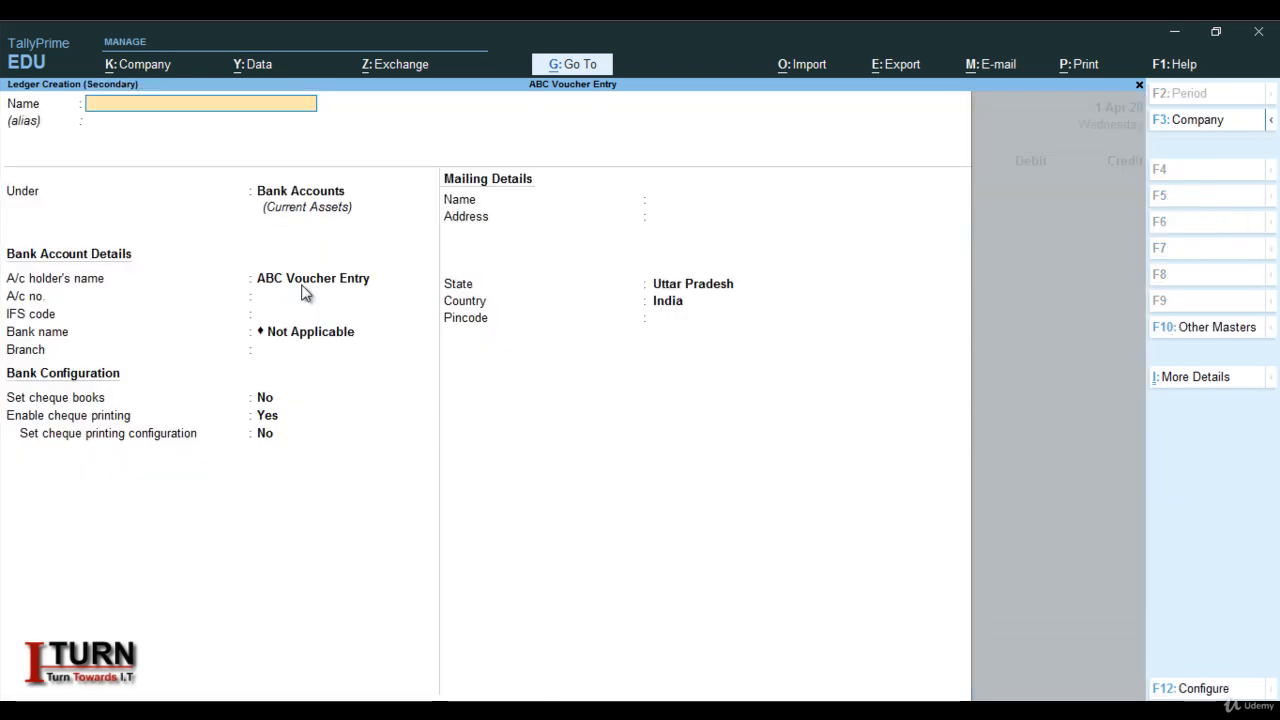
pyautogui.write('Hd')
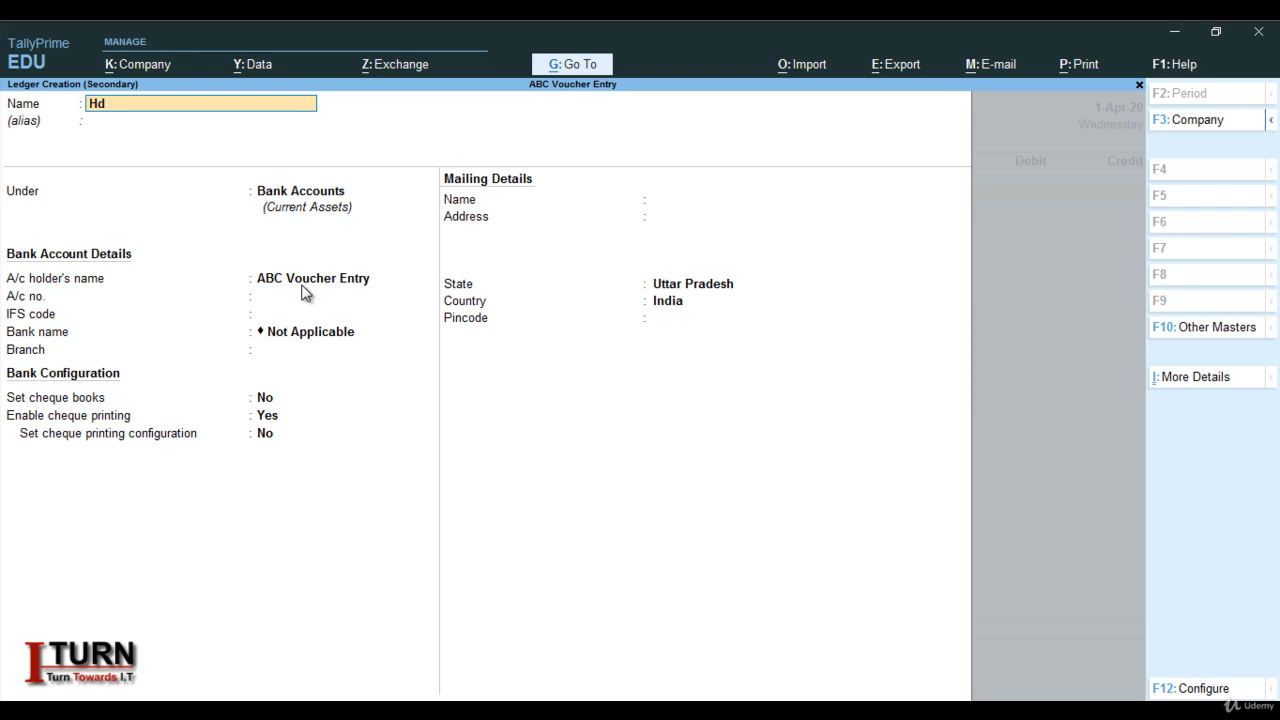
pyautogui.write('fc Bank')
pyautogui.press('Return')
pyautogui.press('Return')
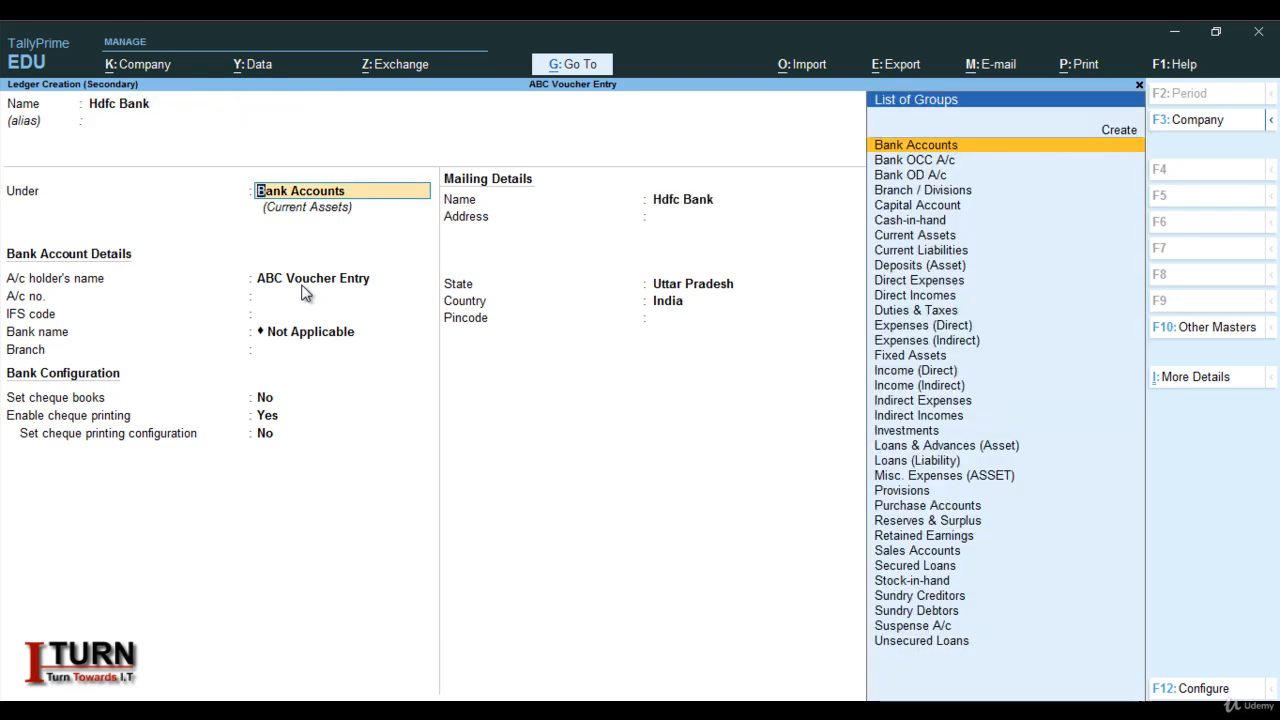
# - Keep the Hdfc Bank ledger under Bank Accounts with default bank and mailing details, and save it into the contra voucher
pyautogui.press('Return')
pyautogui.press('Return')
pyautogui.press('Return')
pyautogui.press('Return')
pyautogui.press('Return')
pyautogui.press('Return')
pyautogui.press('Return')
pyautogui.press('Return')
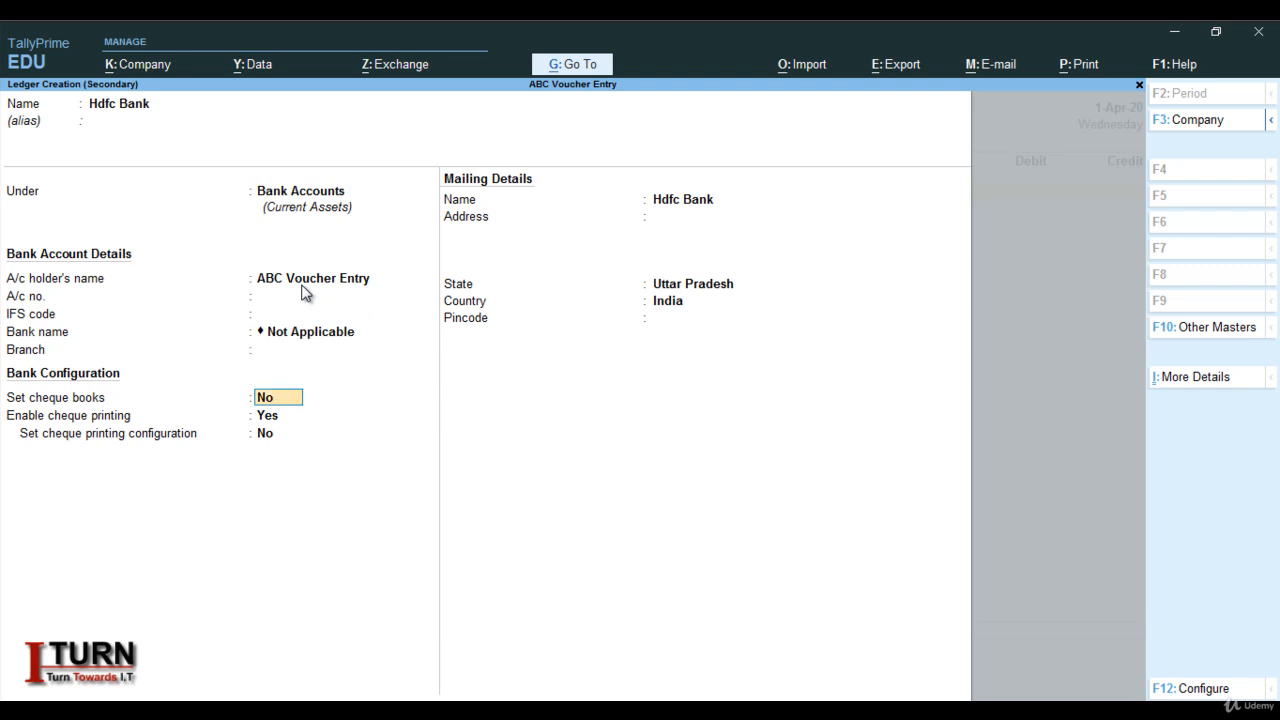
pyautogui.press('Return')
pyautogui.press('Return')
pyautogui.press('Return')
pyautogui.press('Return')
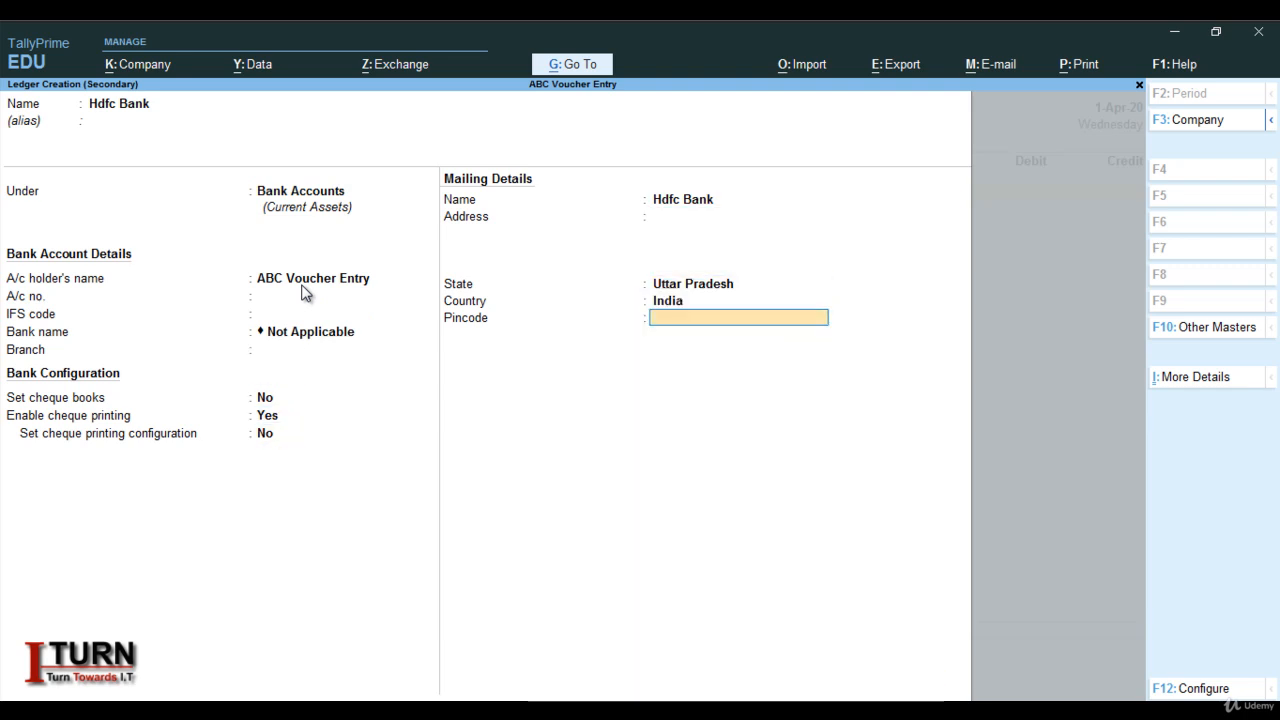
pyautogui.press('Return')
pyautogui.press('y')
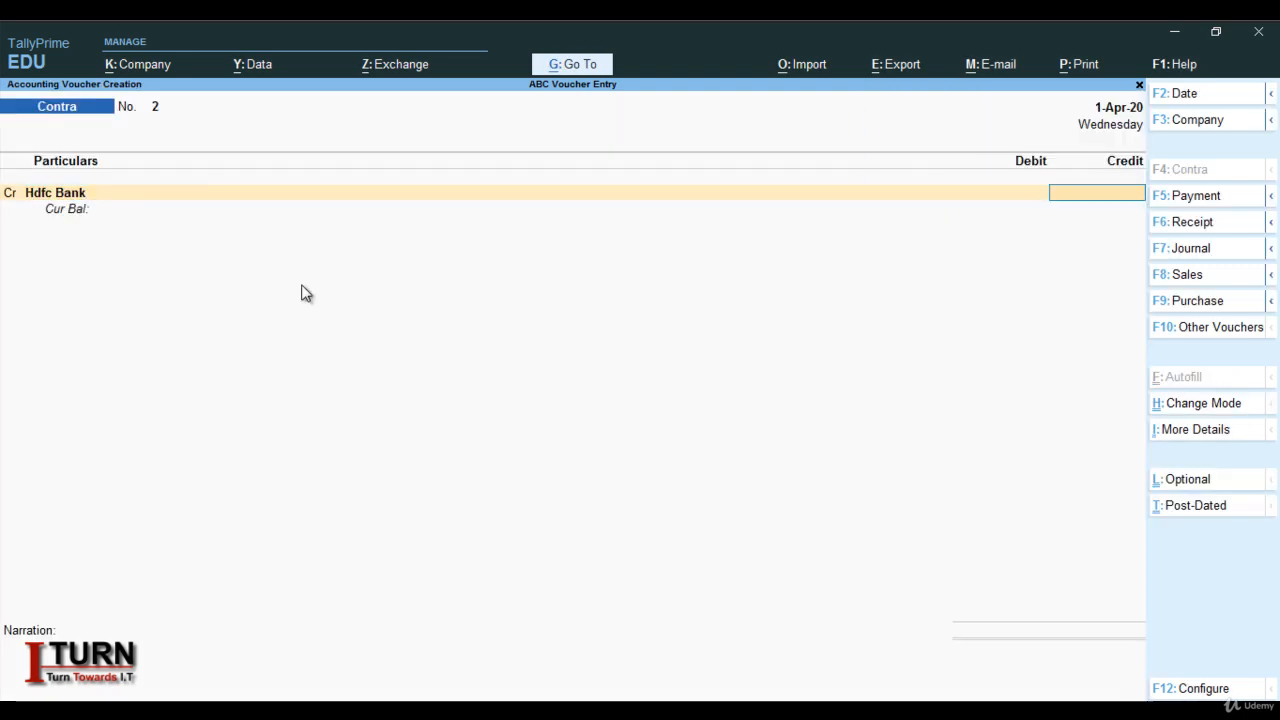
# - Credit Hdfc Bank with 4000 and allocate it as Cheque with cheque range Not Applicable and no instrument number
pyautogui.write('4000')
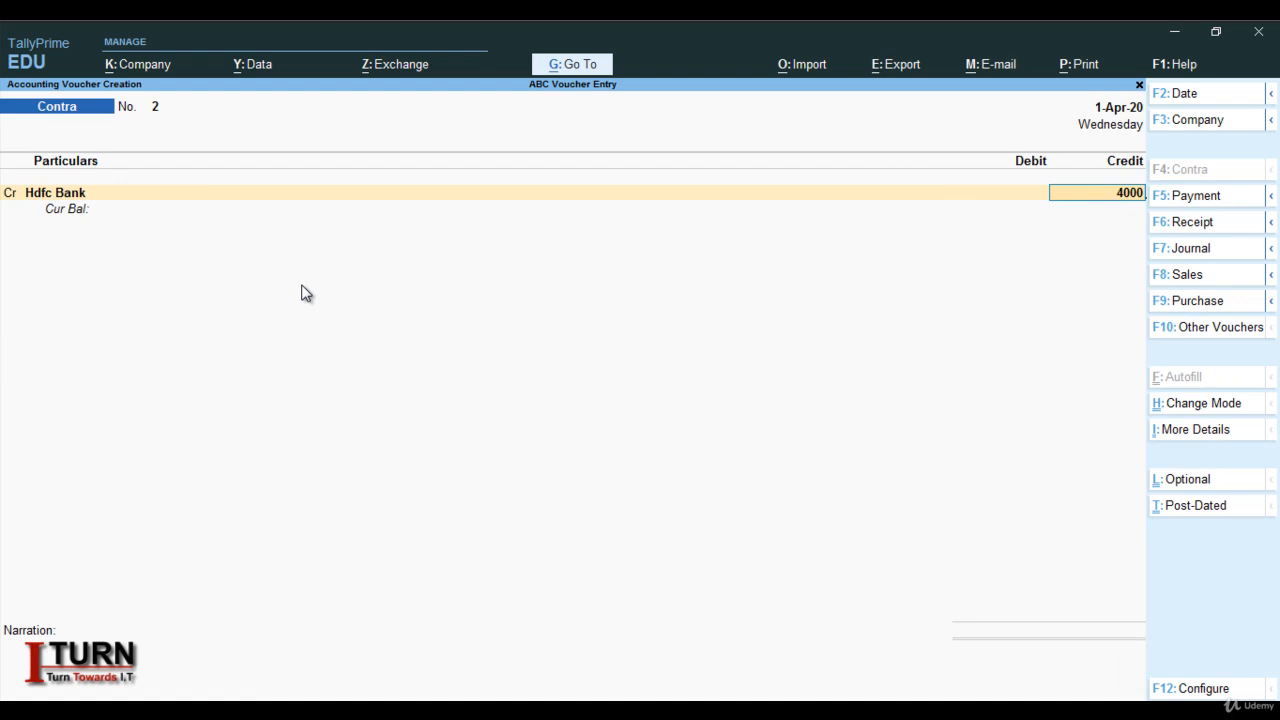
pyautogui.press('Return')
pyautogui.press('Return')
pyautogui.press('Return')
pyautogui.press('Return')
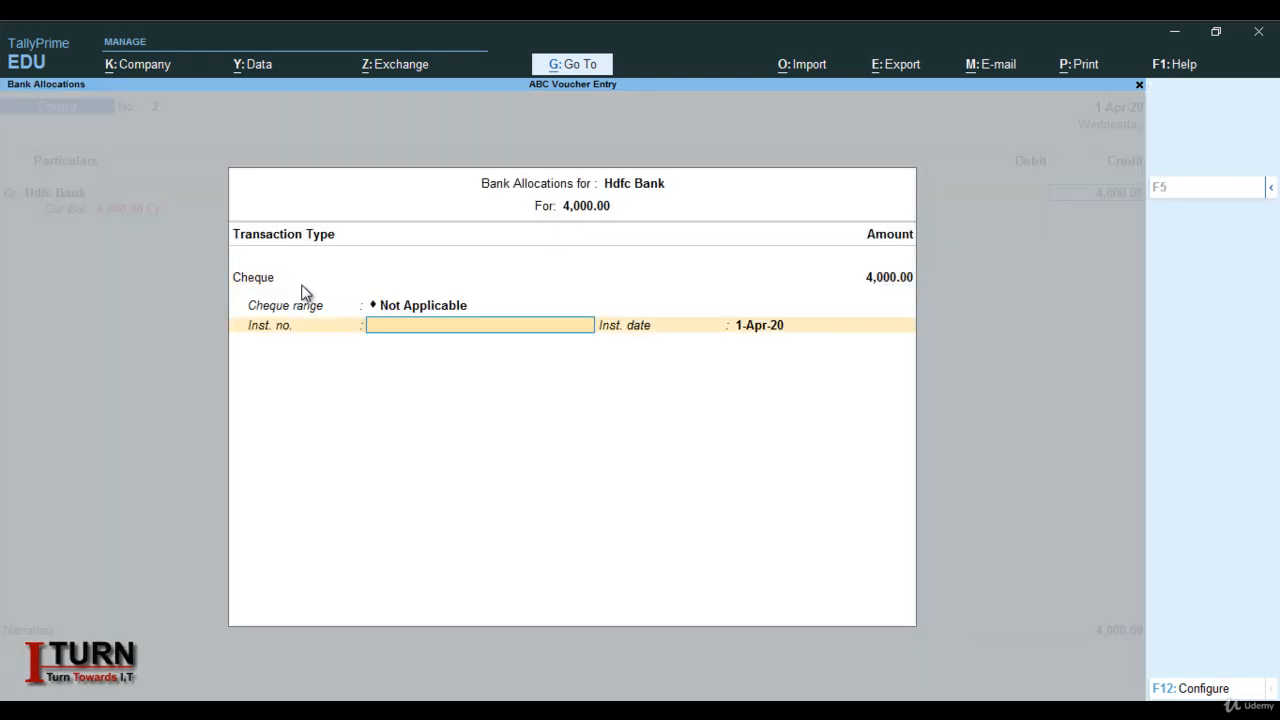
pyautogui.press('Return')
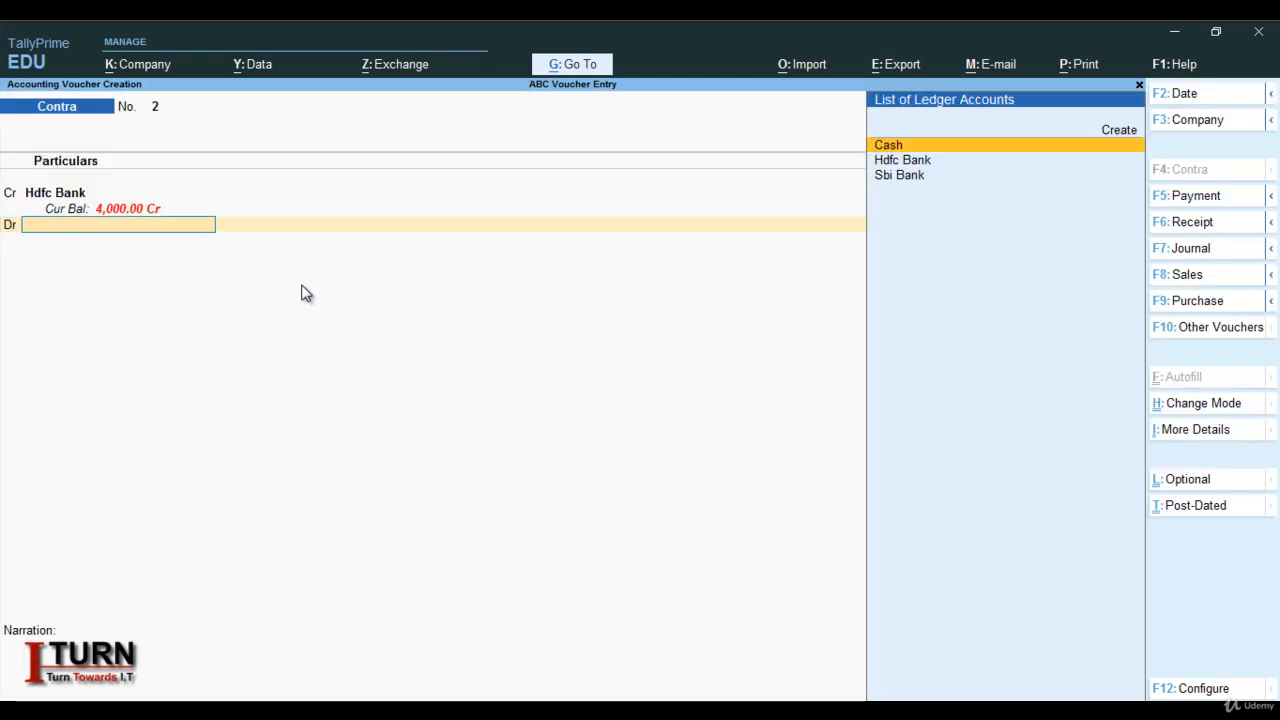
# - Debit Sbi Bank with 4,000.00 as Cheque/DD without instrument details and save the contra voucher without a narration
pyautogui.press('Down')
pyautogui.press('Down')
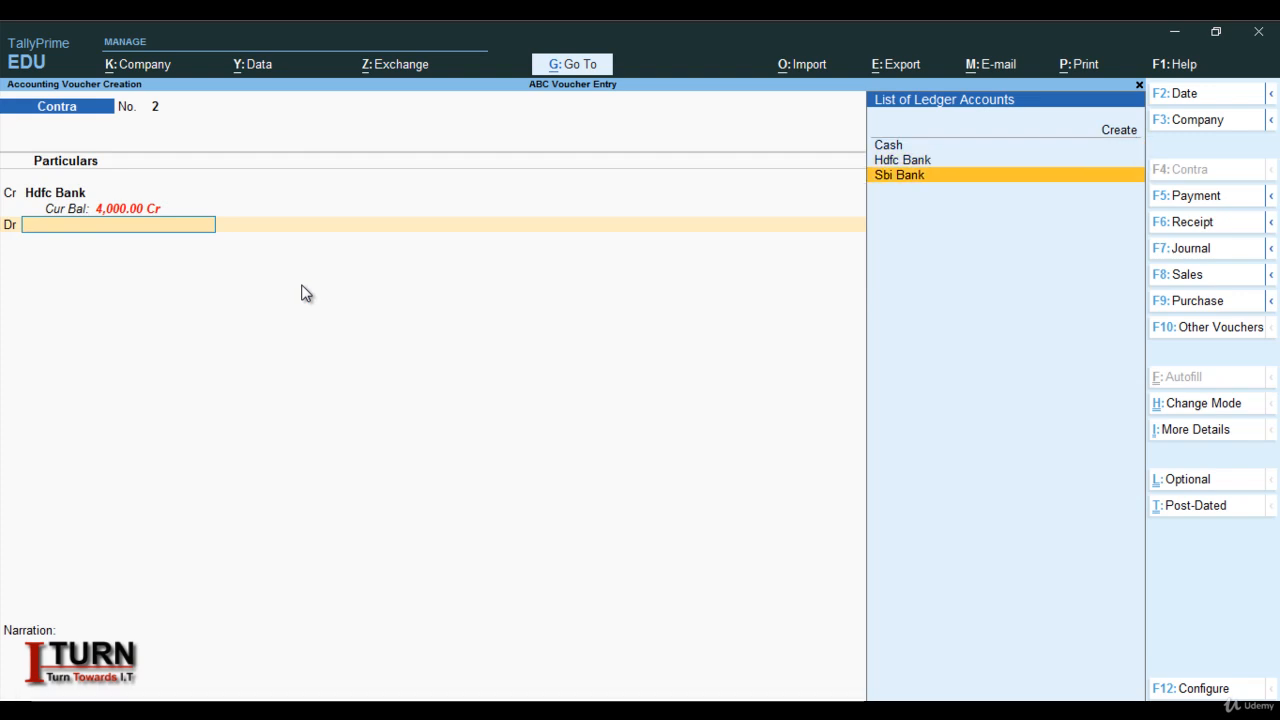
pyautogui.press('Return')
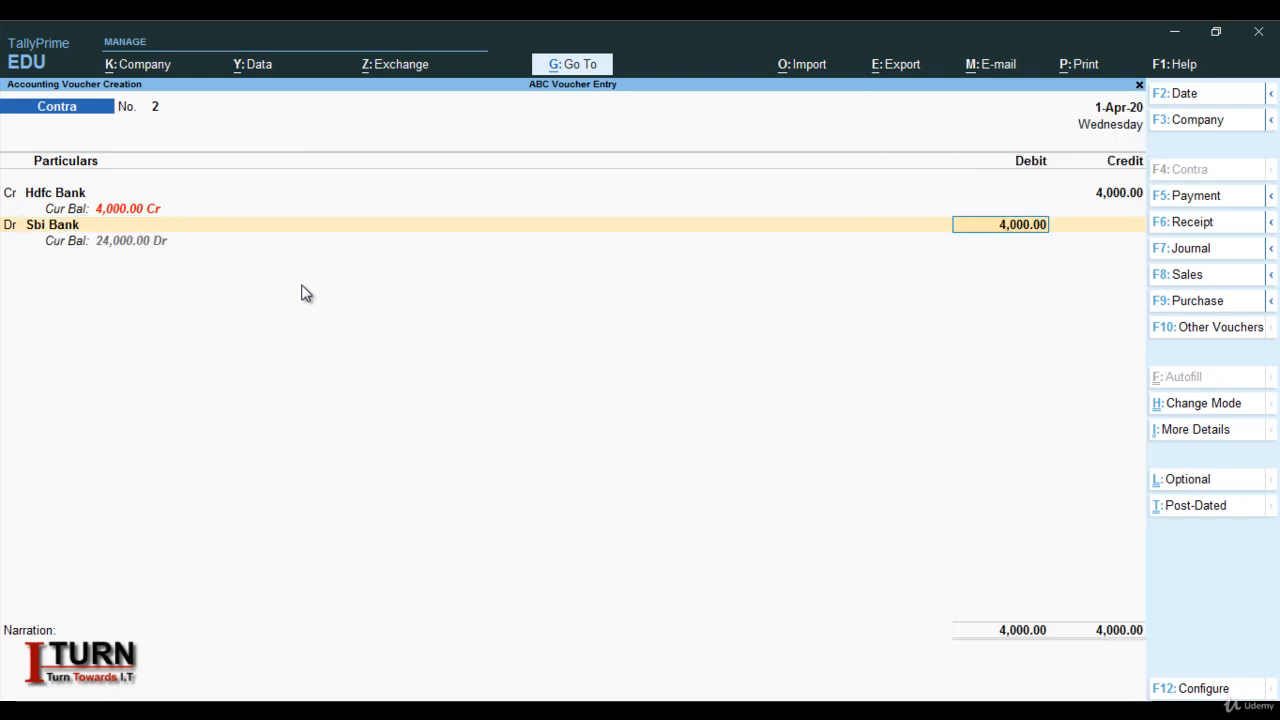
pyautogui.press('Return')
pyautogui.press('Return')
pyautogui.press('Return')
pyautogui.press('Return')
pyautogui.press('Return')
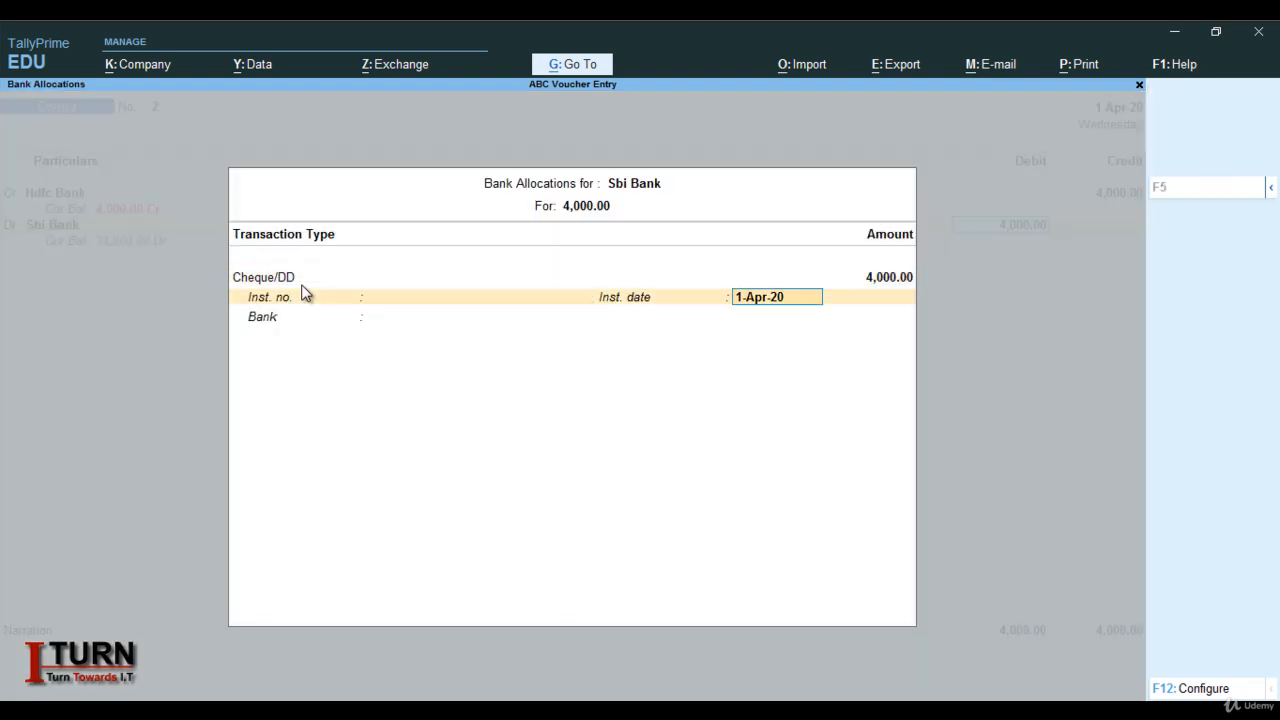
pyautogui.press('Return')
pyautogui.press('Return')
pyautogui.press('Return')
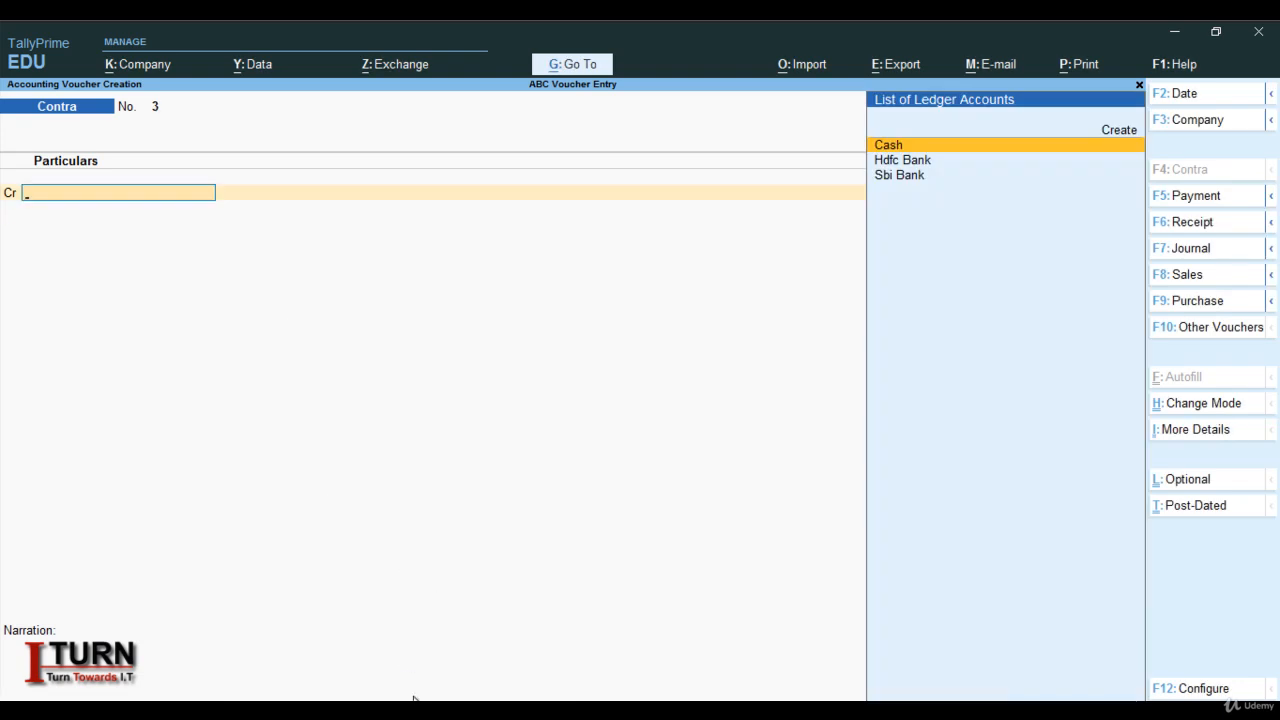
# - Switch to the PowerPoint slide show and examine the fifth transaction's journal entry for outstanding salary and its voucher type
pyautogui.hotkey('alt', 'Tab')
pyautogui.click(765, 518)
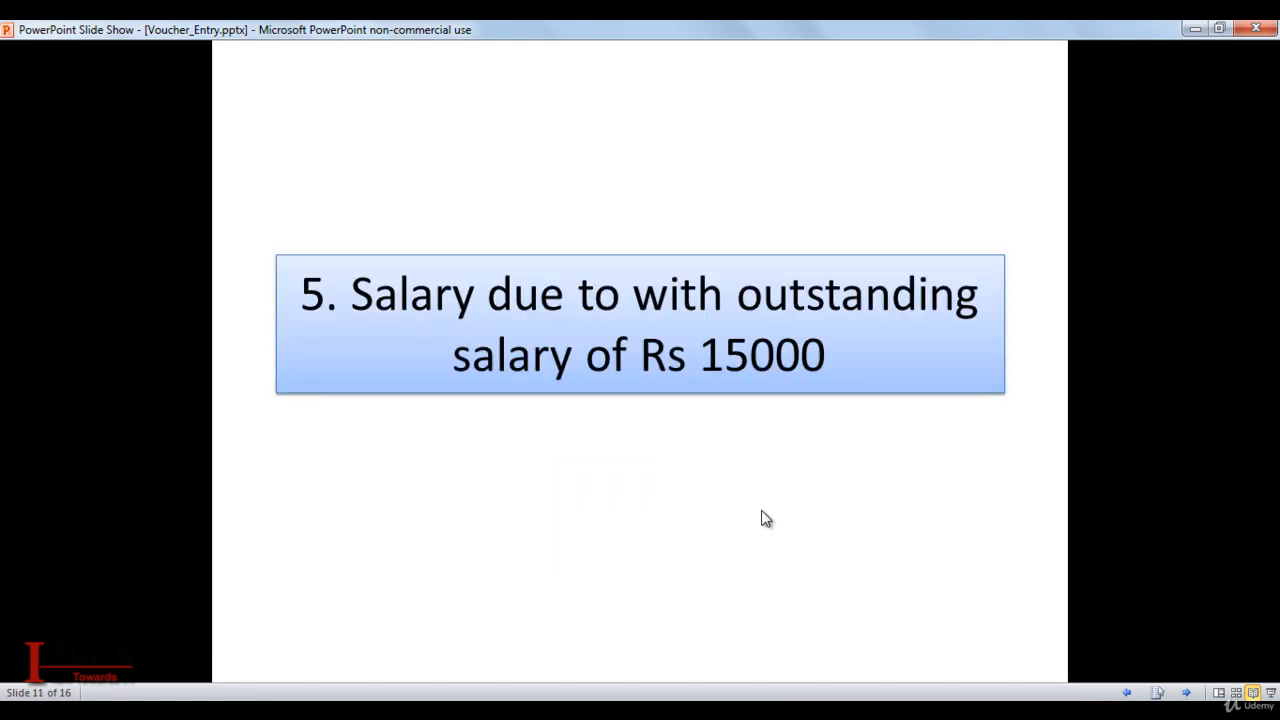
pyautogui.click(765, 518)
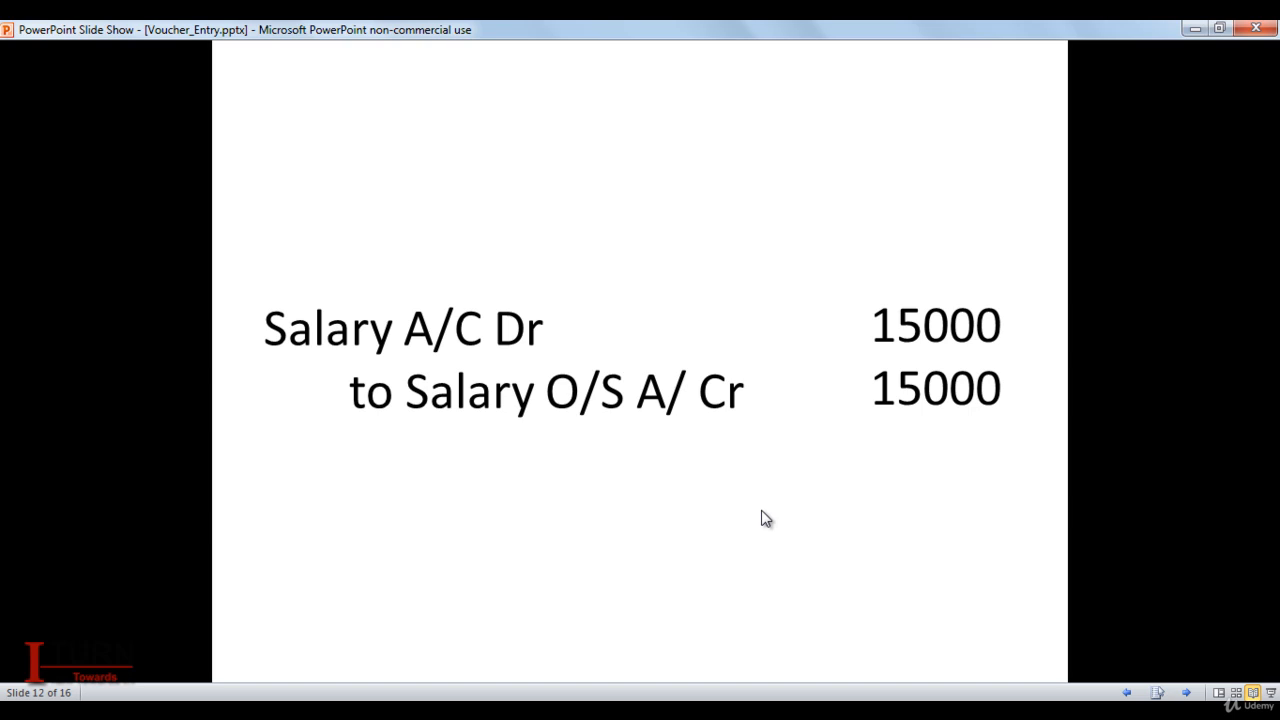
pyautogui.click(762, 511)
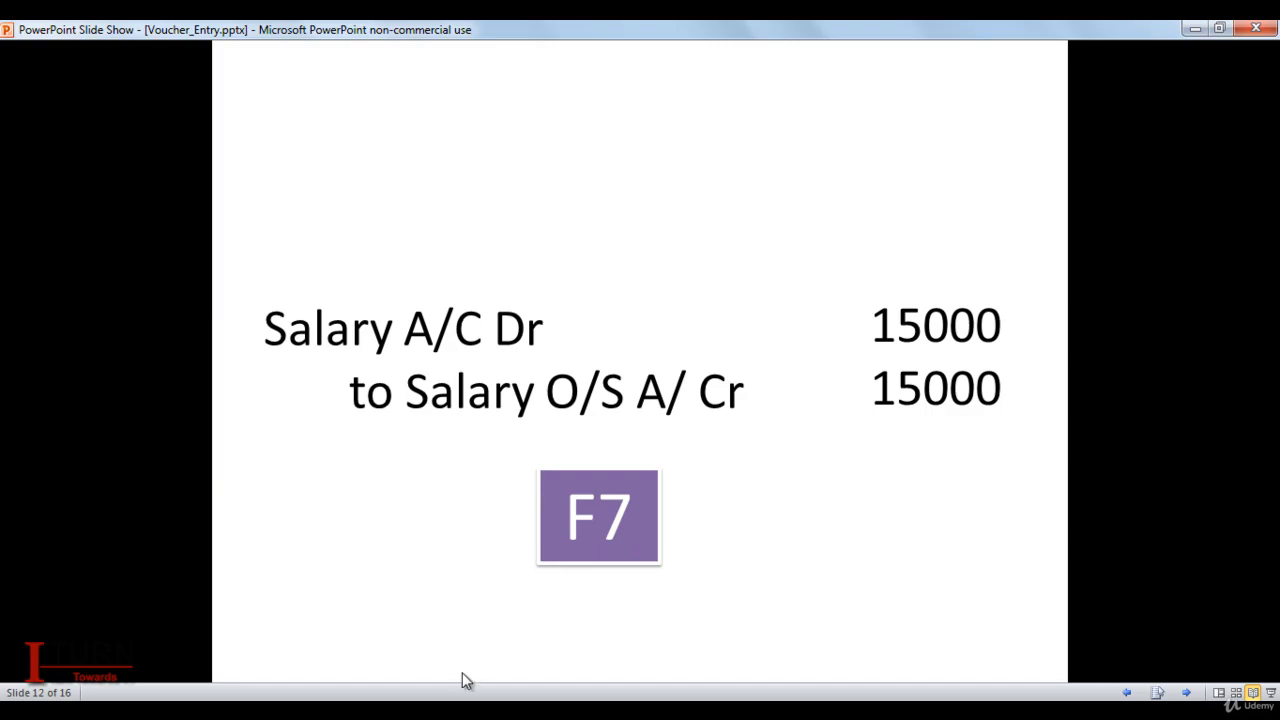
# - Switch to TallyPrime, start a journal voucher and begin a new debit ledger named Salary without an alias
pyautogui.hotkey('alt', 'Tab')
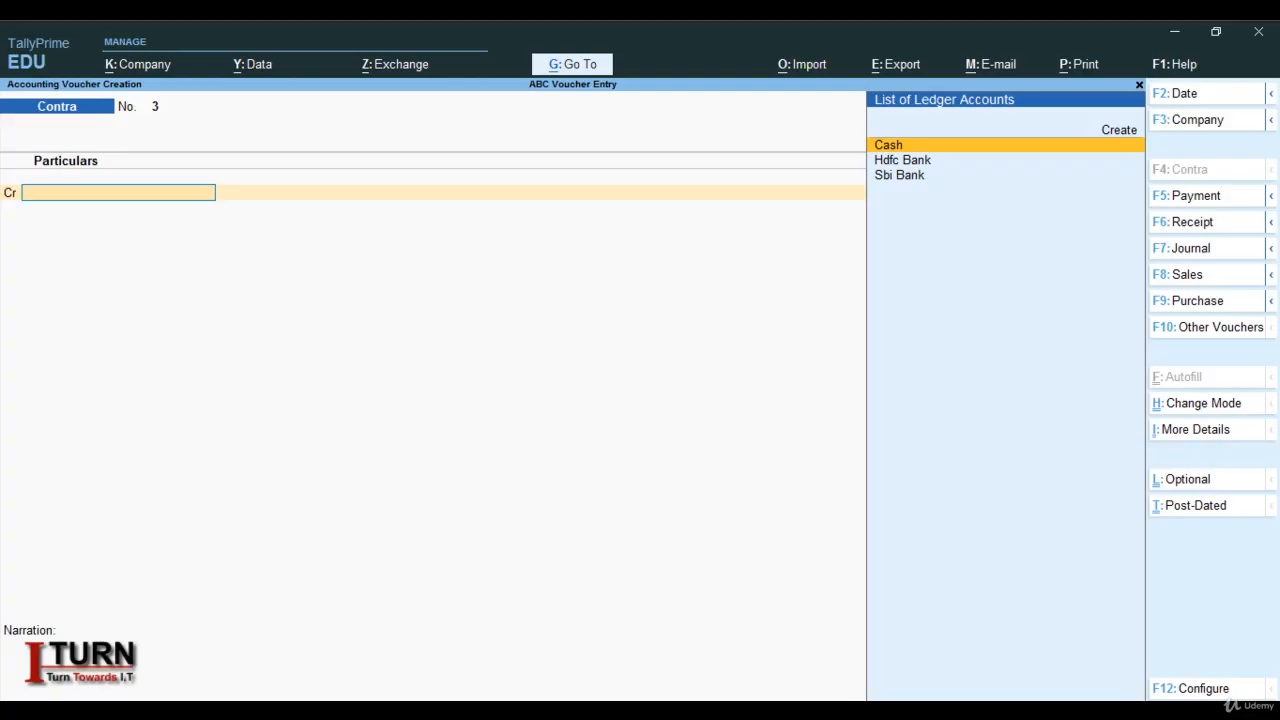
pyautogui.press('F7')
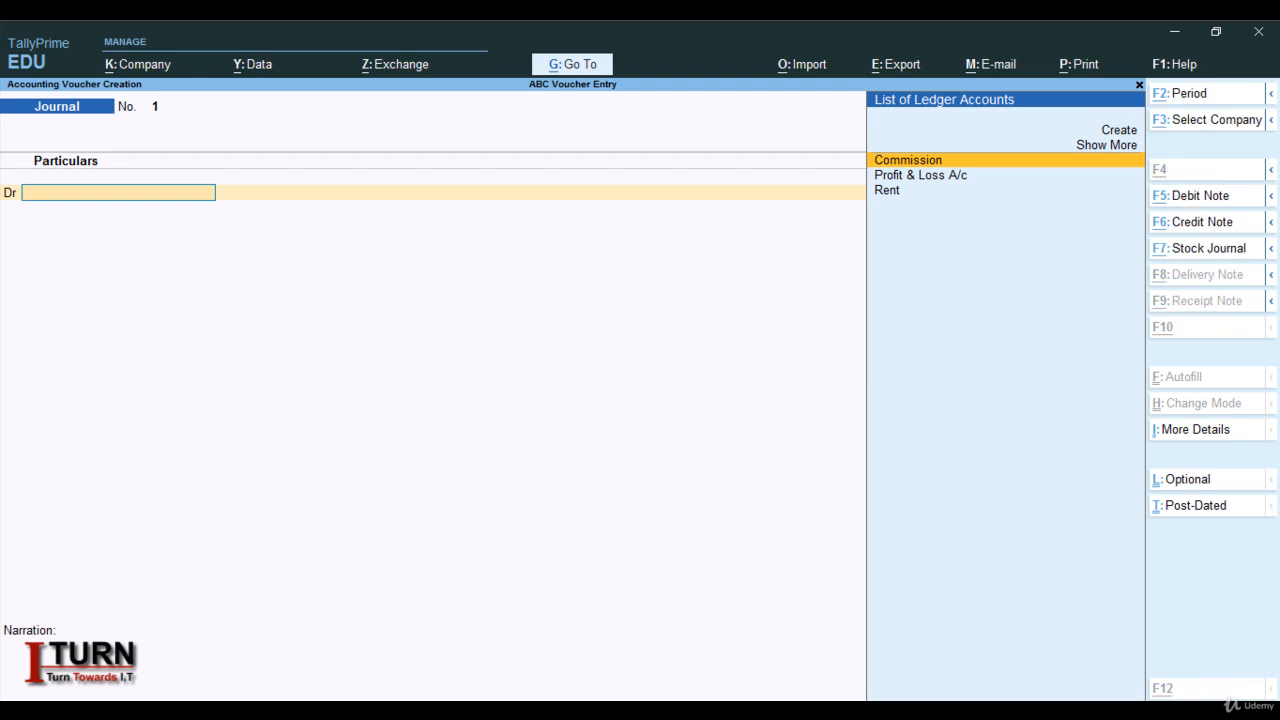
pyautogui.hotkey('alt', 'c')
pyautogui.write('Salary')
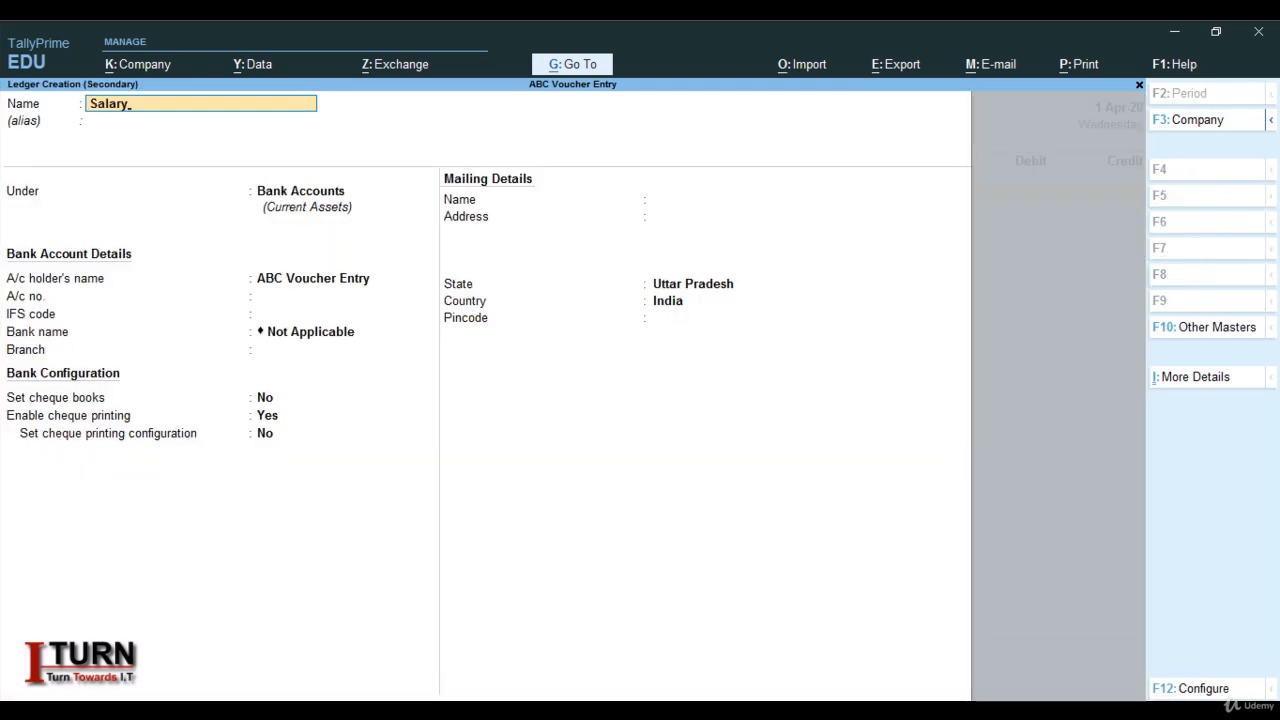
pyautogui.press('Return')
pyautogui.press('Return')
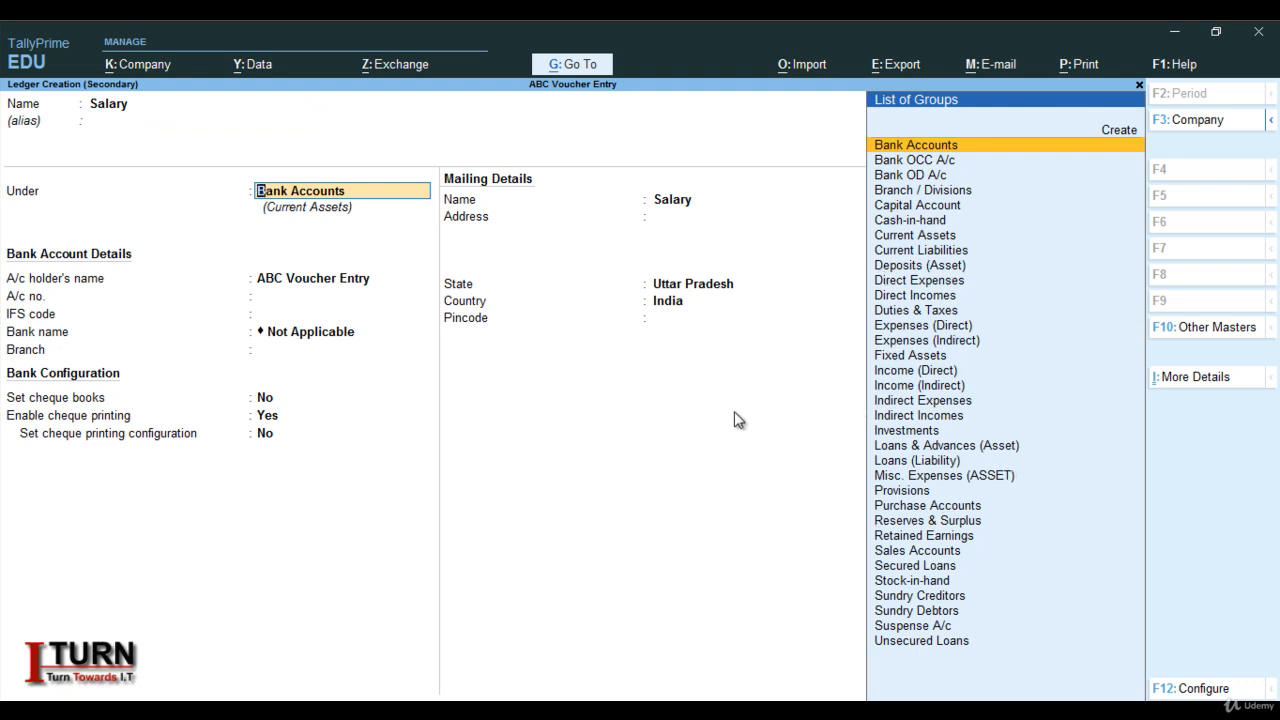
# - Place the Salary ledger under Indirect Expenses with ledger type Not Applicable and save it into the journal voucher
pyautogui.write('In')
pyautogui.press('Down')
pyautogui.press('Down')
pyautogui.press('Down')
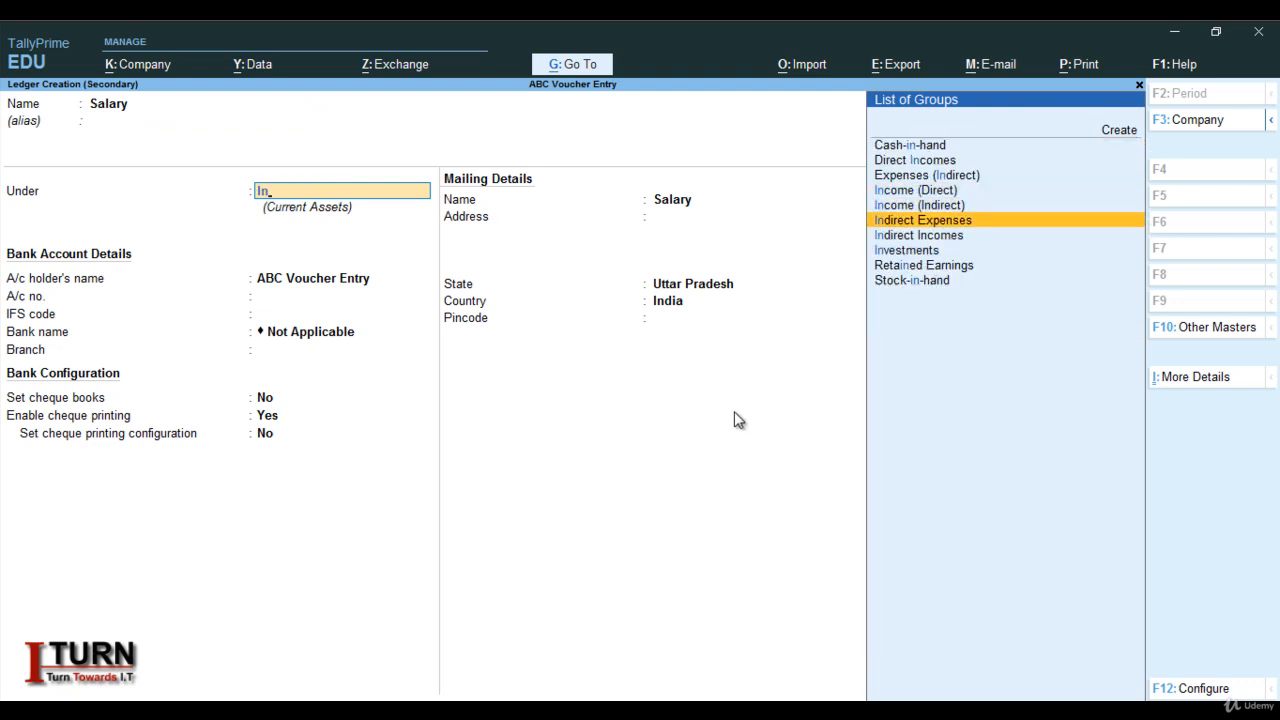
pyautogui.press('Return')
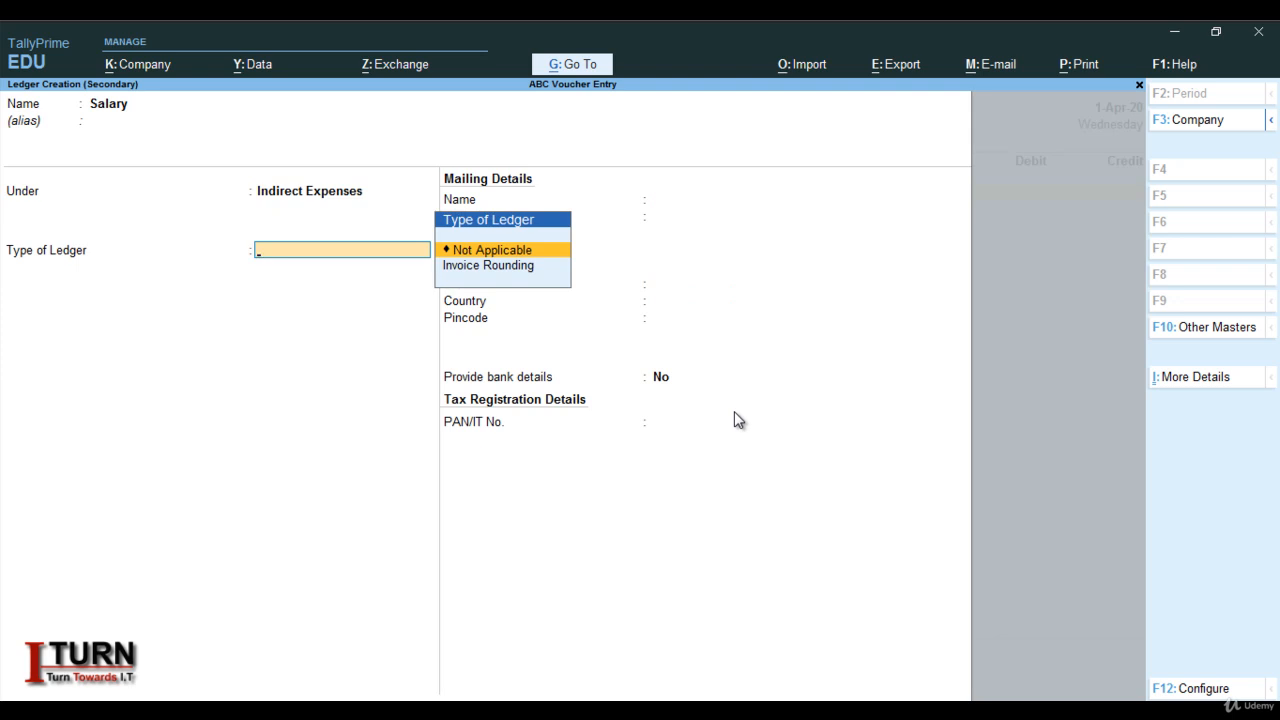
pyautogui.press('Return')
pyautogui.press('Return')
pyautogui.press('Return')
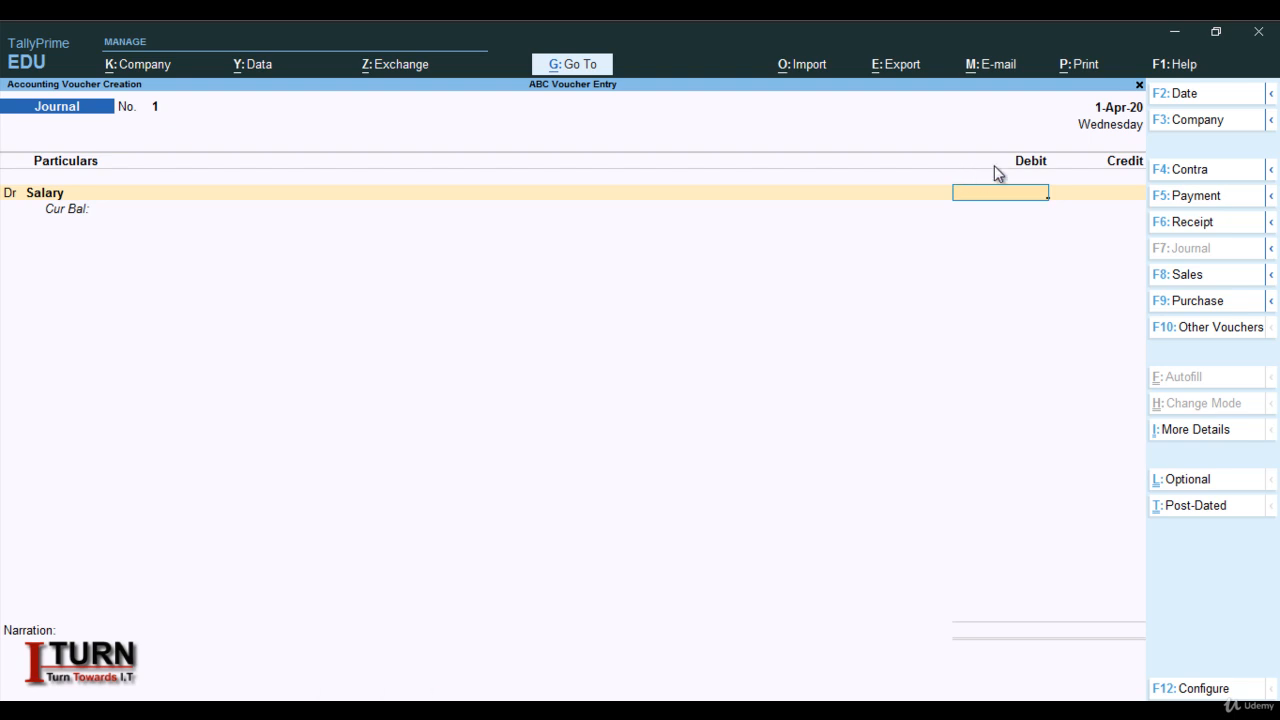
# - Debit Salary with 15000 in the journal voucher and make the next line a credit entry
pyautogui.write('15000')
pyautogui.press('Return')
pyautogui.write('c')
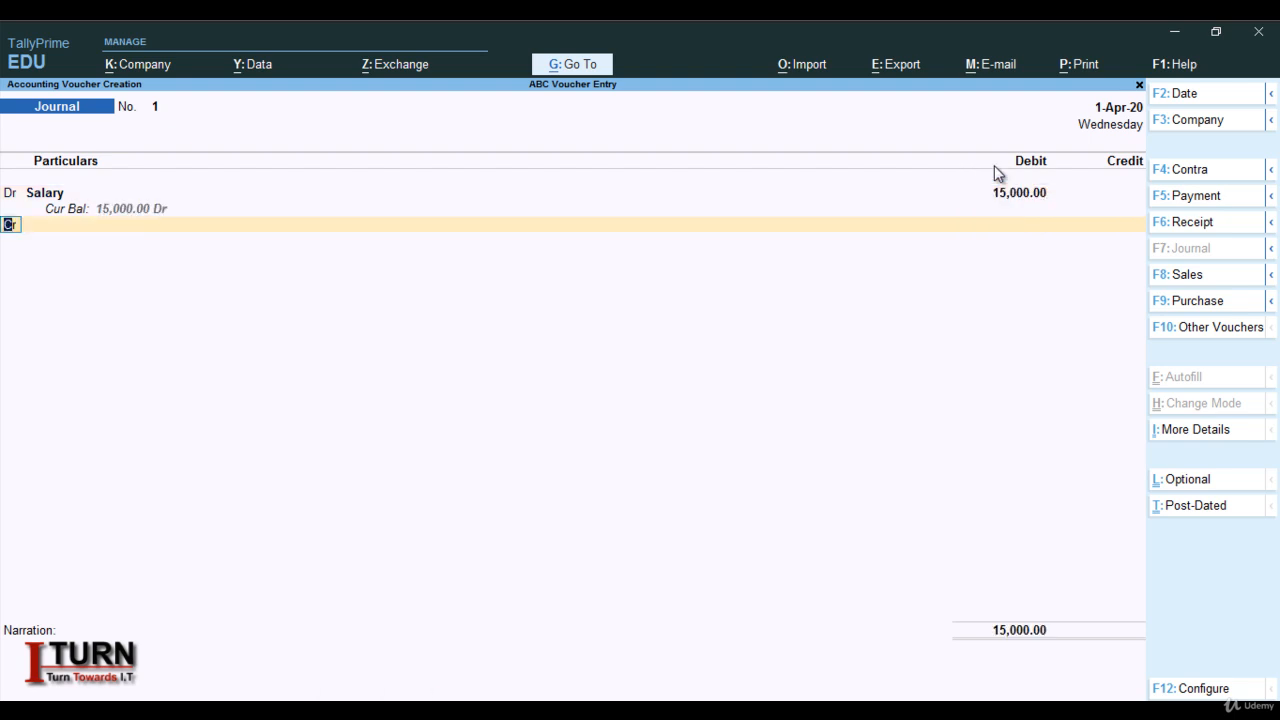
# - Begin a new credit ledger named Salary Outstanding without an alias and place it under Current Liabilities
pyautogui.press('Return')
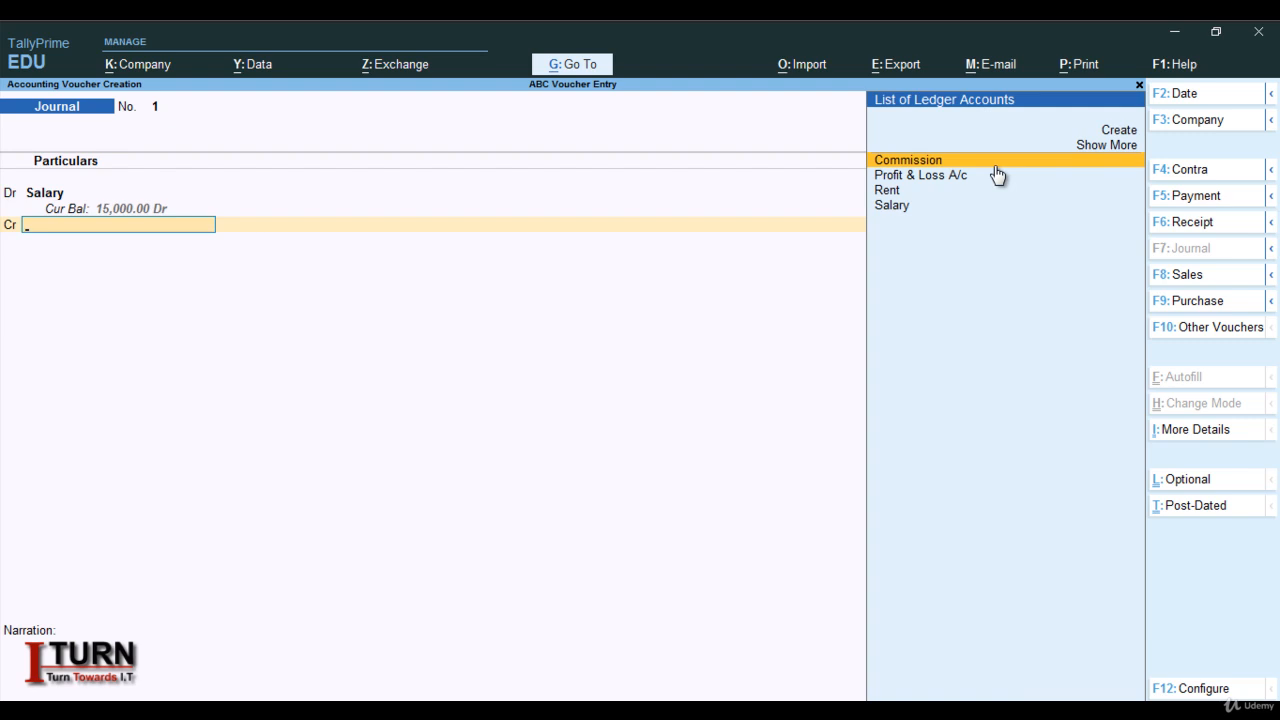
pyautogui.hotkey('alt', 'c')
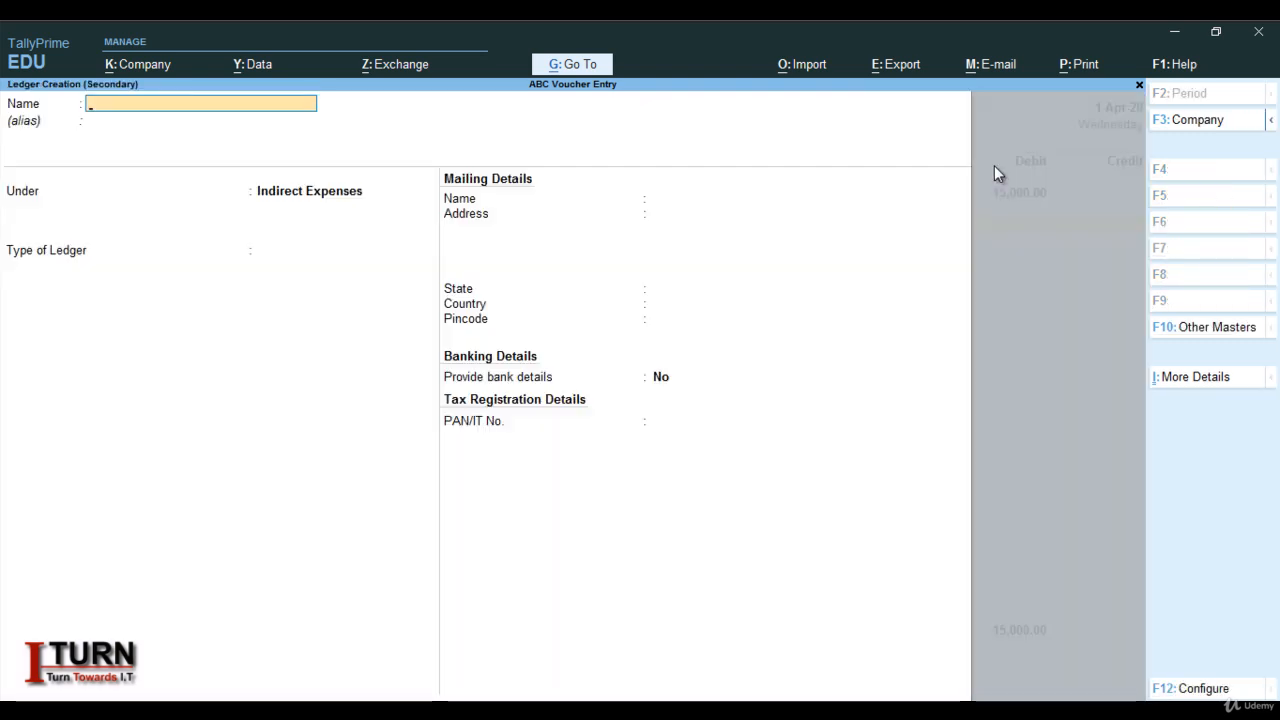
pyautogui.write('Salary Outsta')
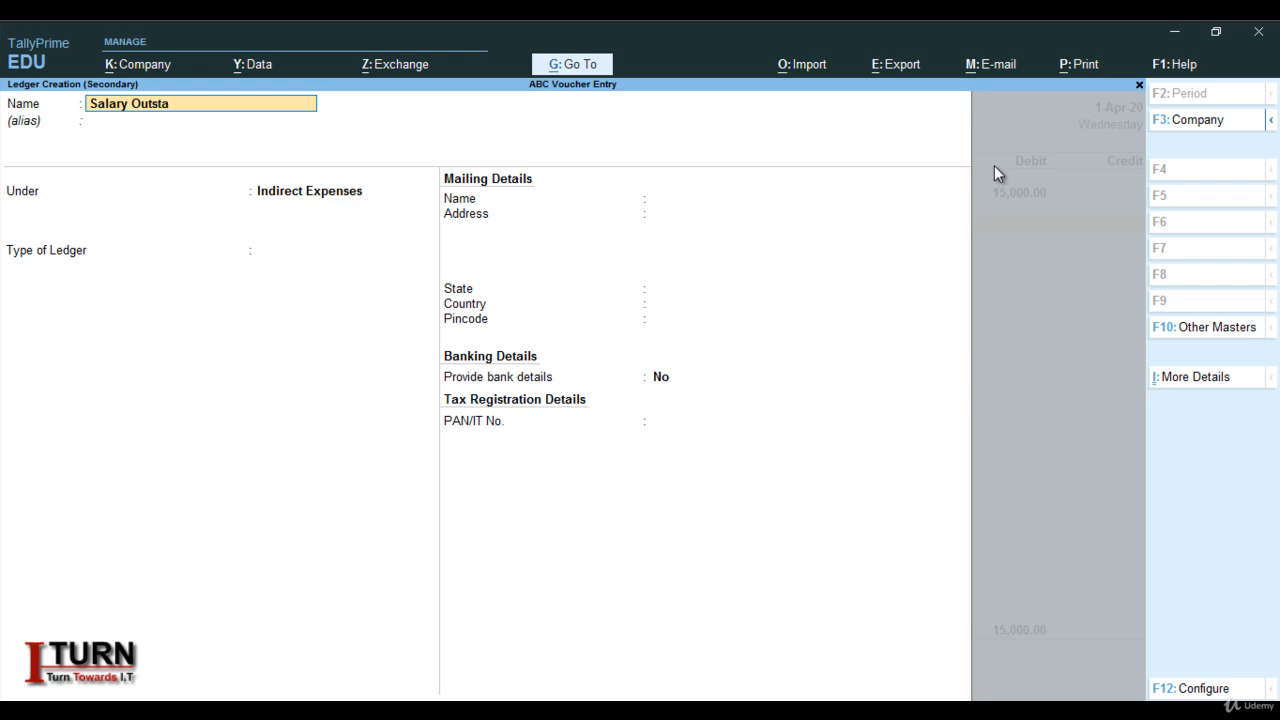
pyautogui.write('nding')
pyautogui.press('Return')
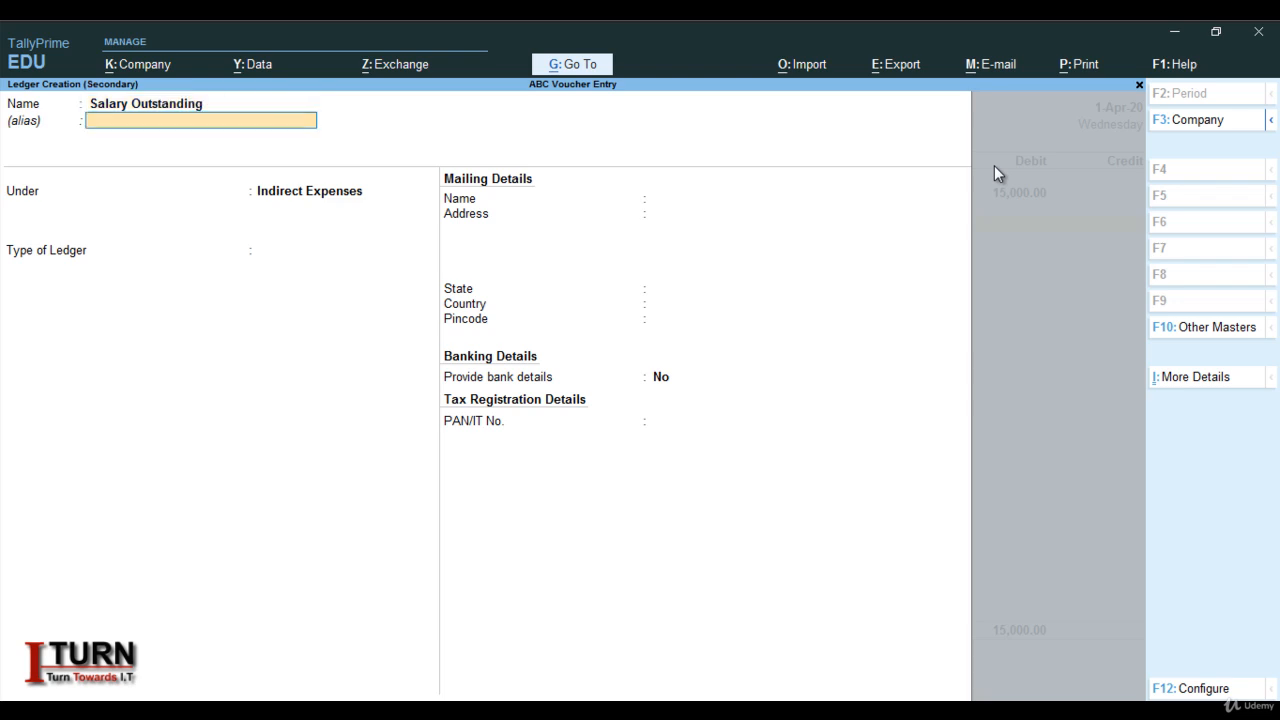
pyautogui.press('Return')
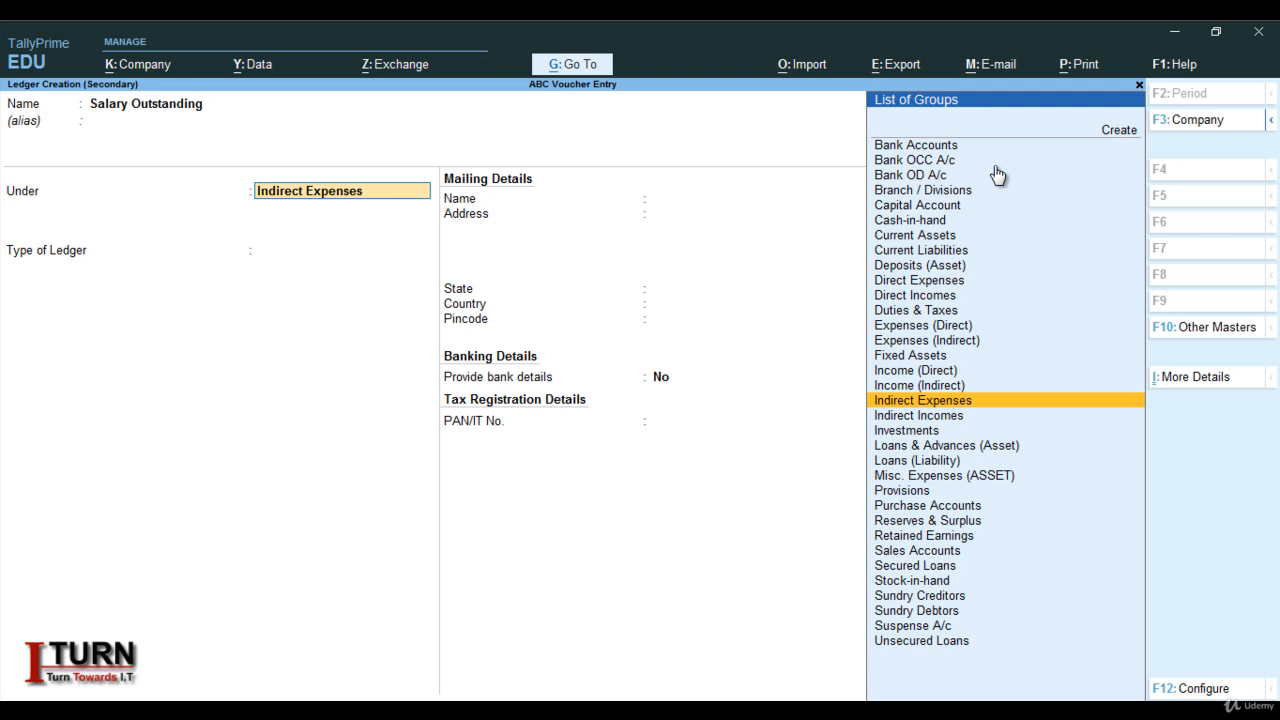
pyautogui.write('Cur')
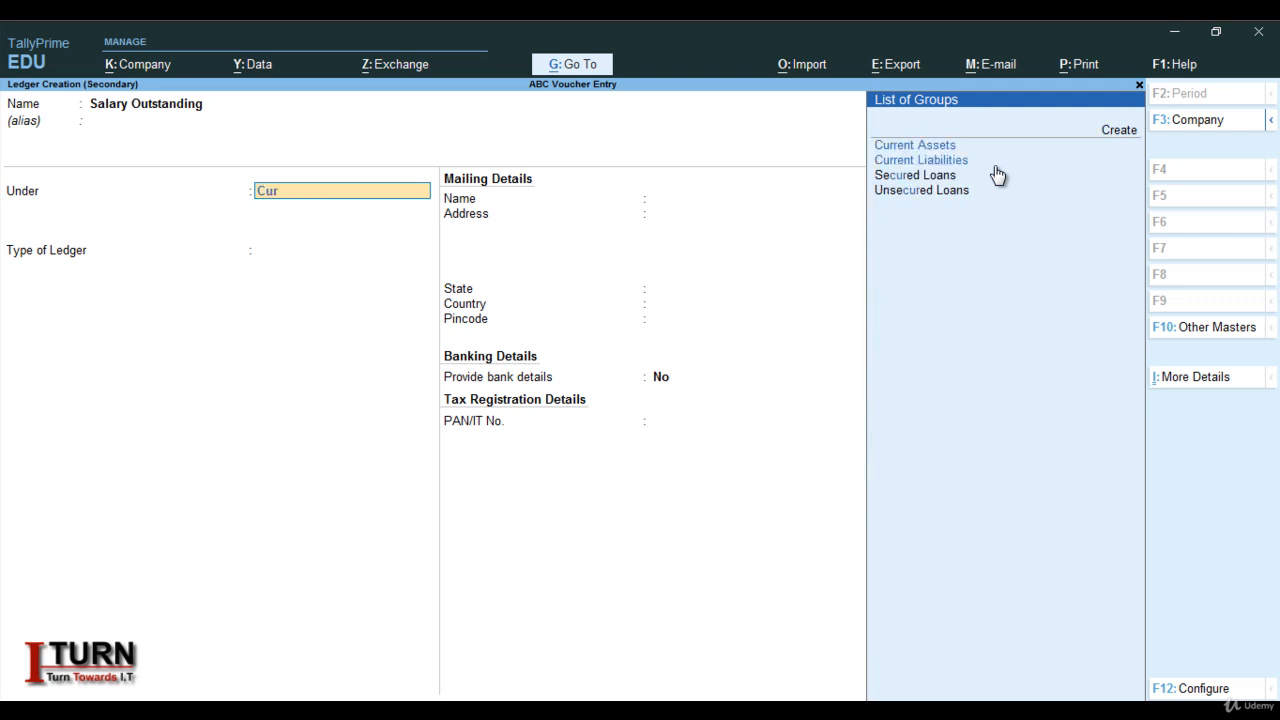
pyautogui.press('Down')
pyautogui.press('Return')
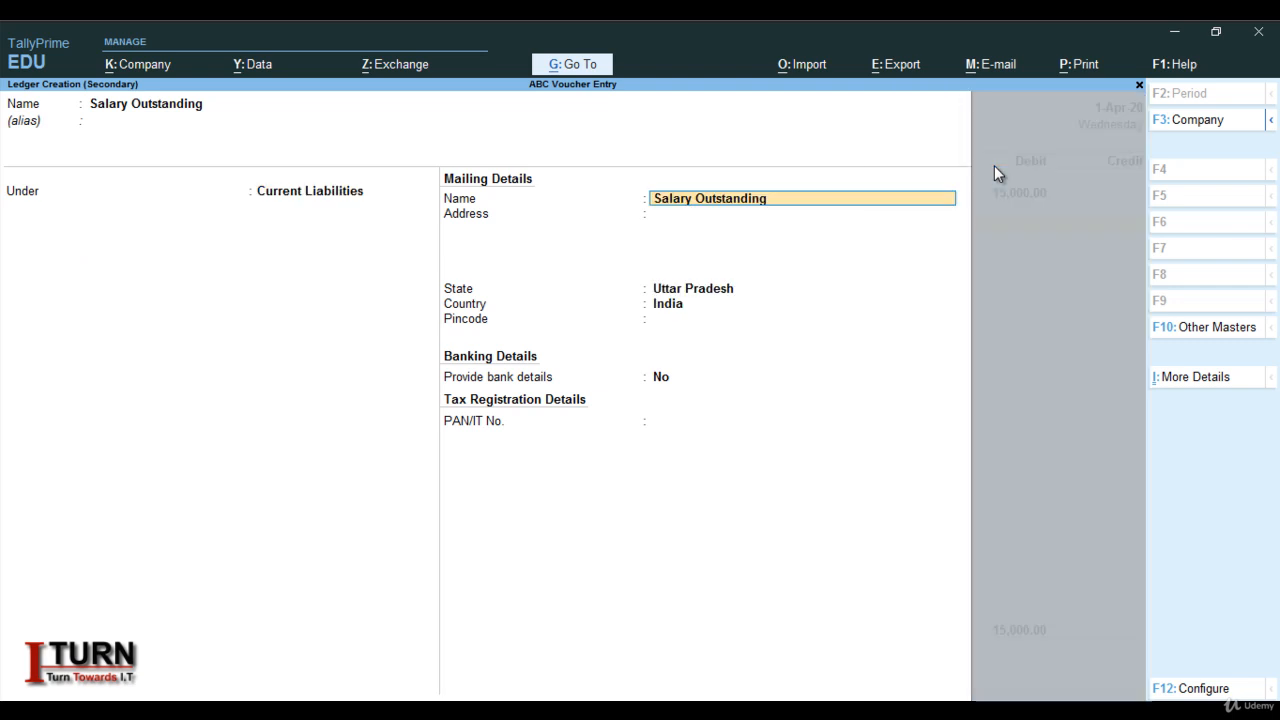
# - Keep the Salary Outstanding ledger's default mailing, banking and tax details and save it into the journal voucher
pyautogui.press('Return')
pyautogui.press('Return')
pyautogui.press('Return')
pyautogui.press('Return')
pyautogui.press('Return')
pyautogui.press('Return')
pyautogui.press('Return')
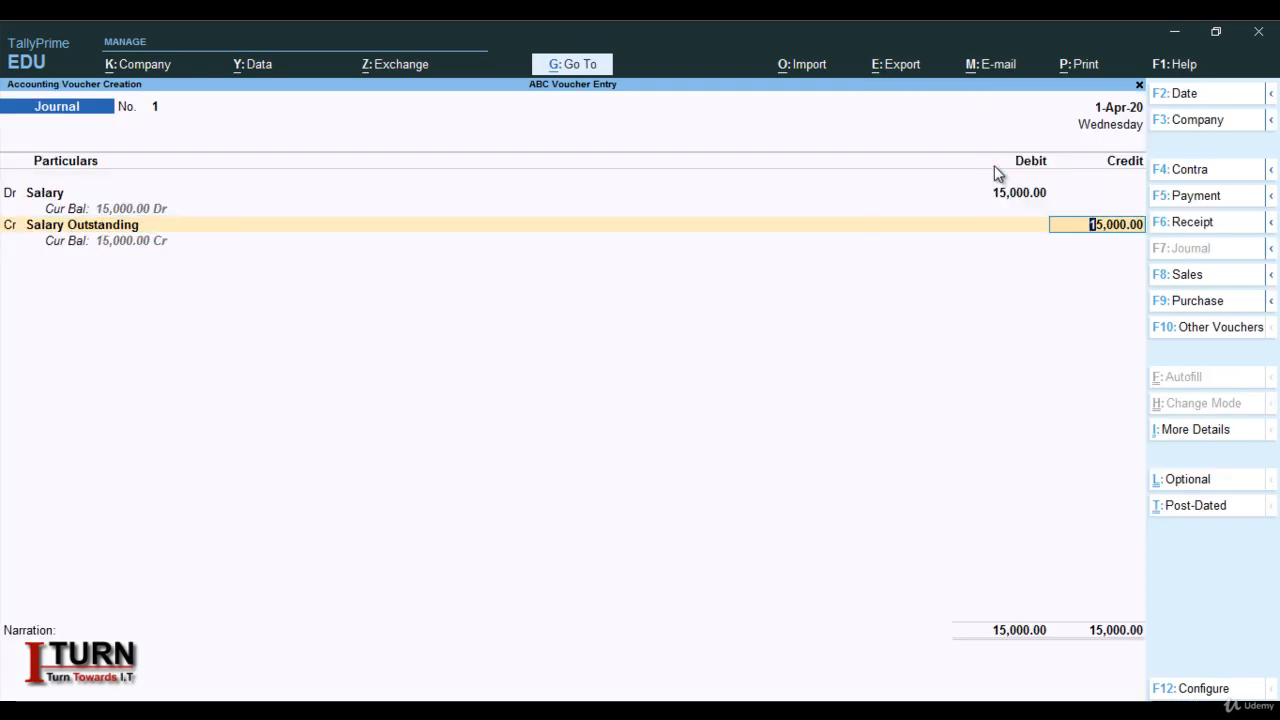
# - Credit Salary Outstanding with 15,000.00 and save the journal voucher without a narration
pyautogui.press('Return')
pyautogui.press('Return')
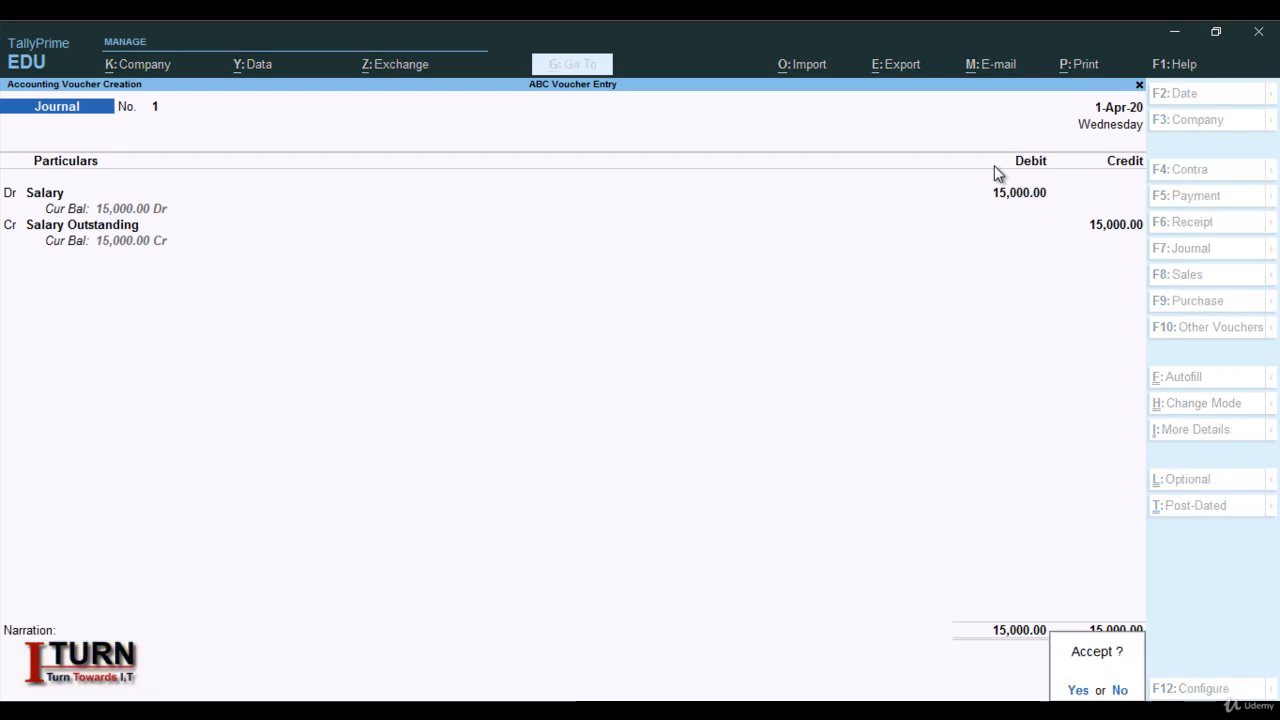
pyautogui.press('Return')
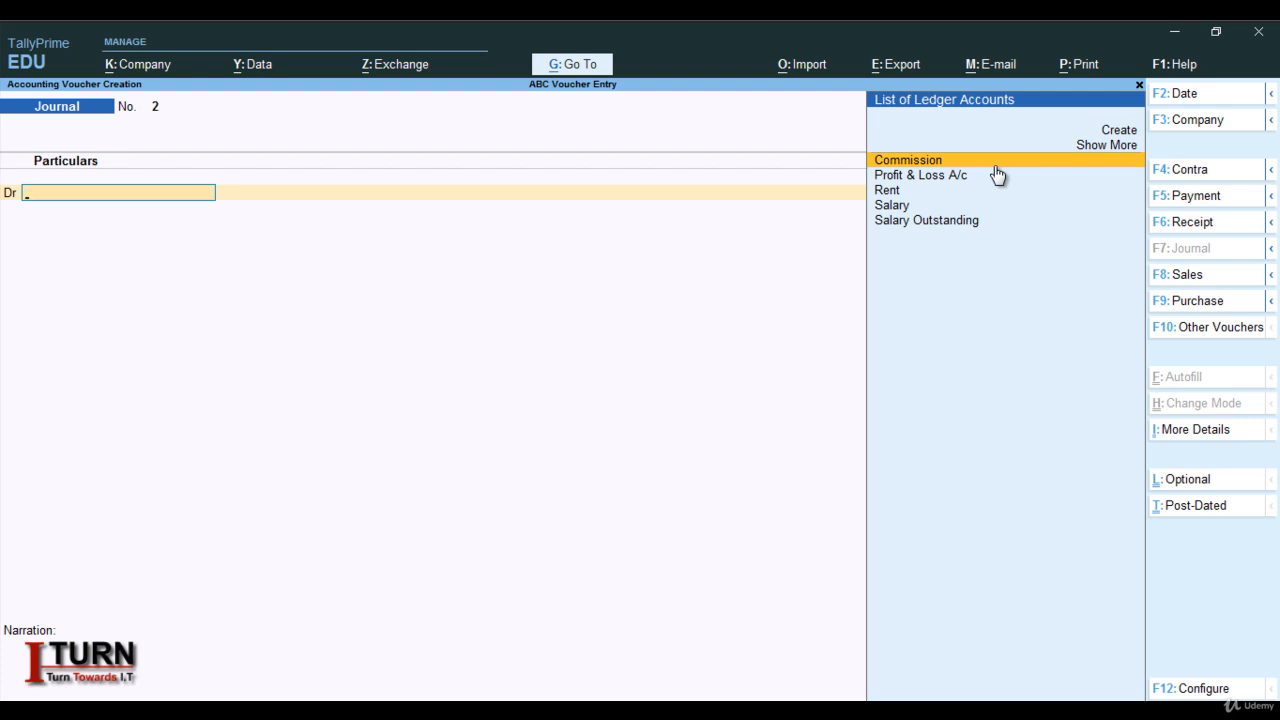
# - Start a payment voucher and debit Salary Outstanding with 15000
pyautogui.press('F5')
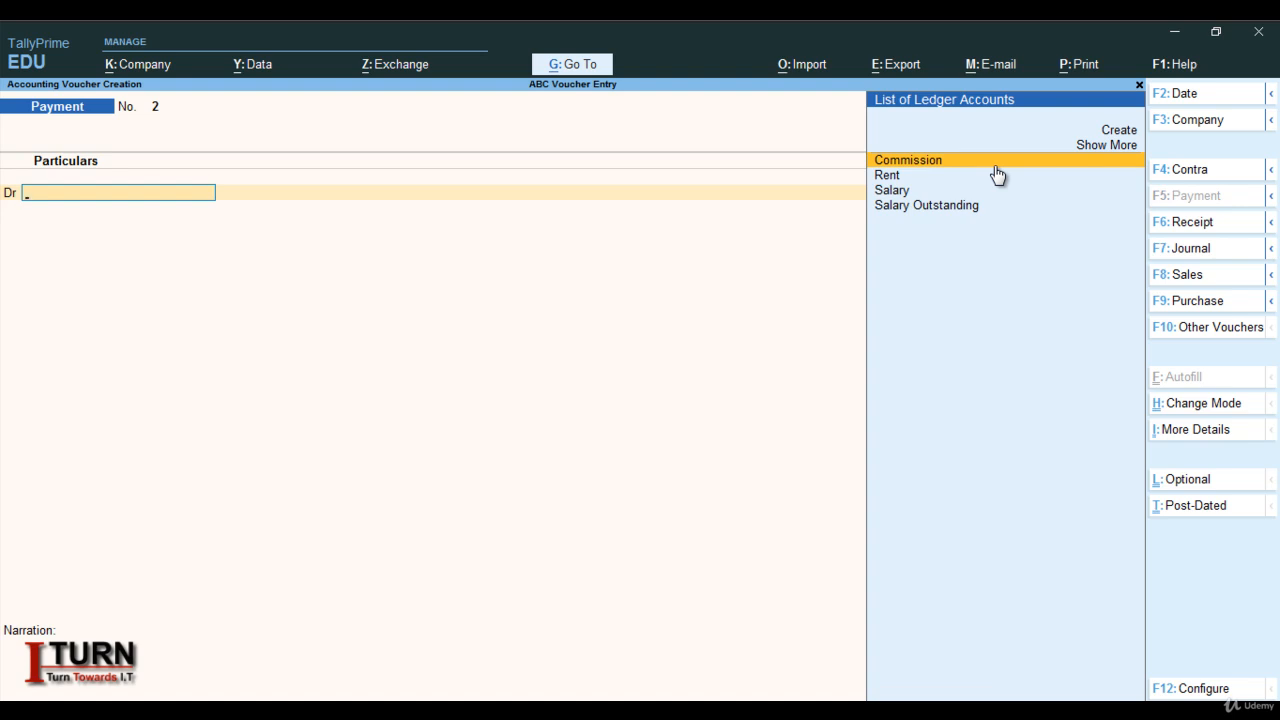
pyautogui.press('Down')
pyautogui.press('Down')
pyautogui.press('Down')
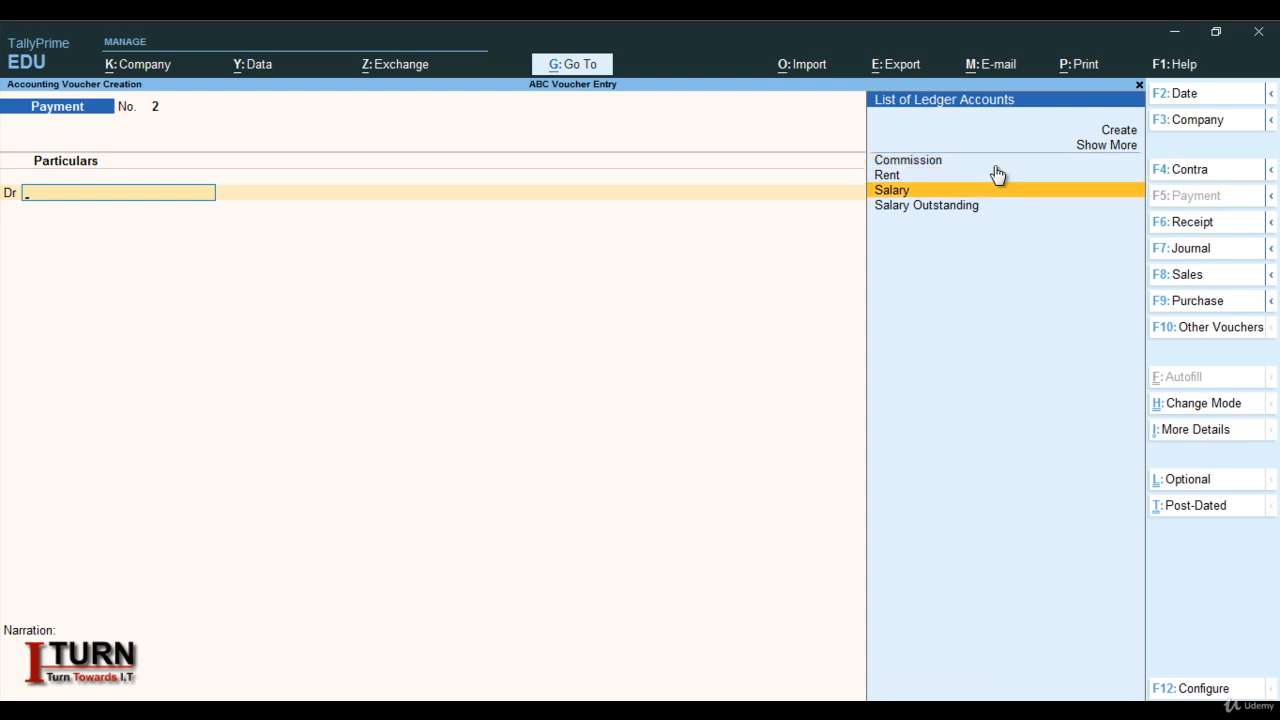
pyautogui.press('Return')
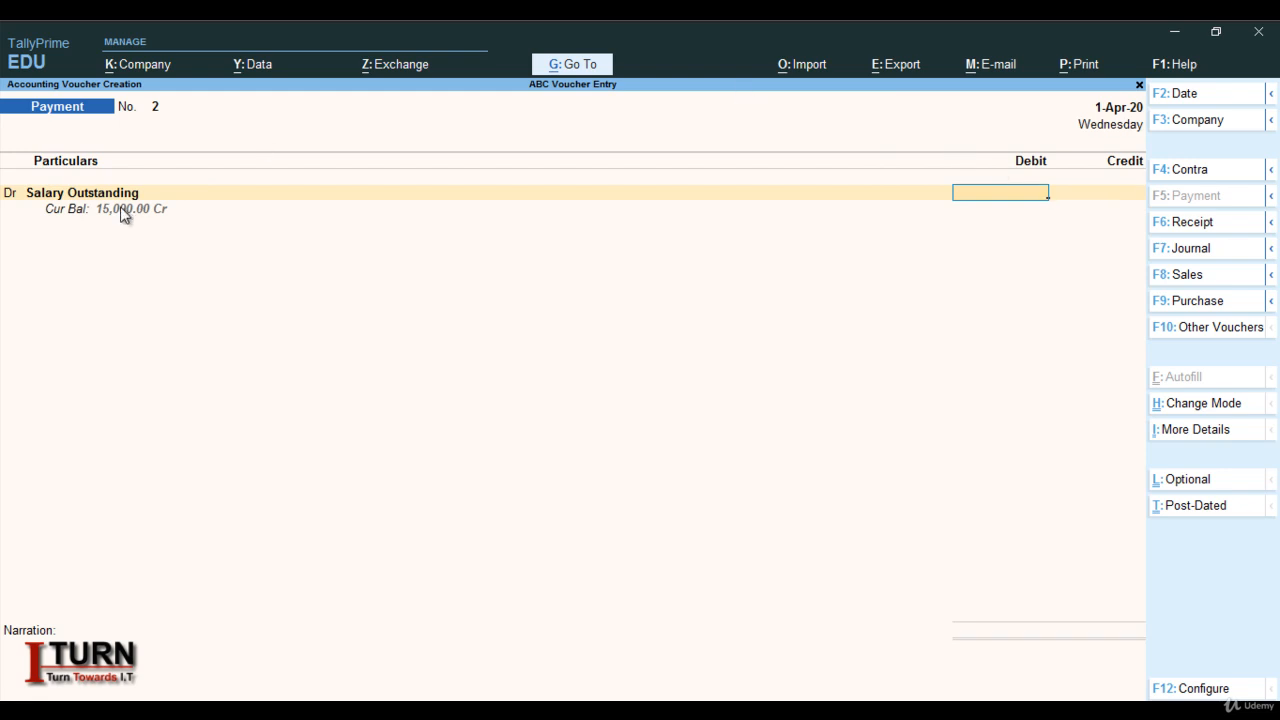
pyautogui.write('15000')
pyautogui.press('Return')
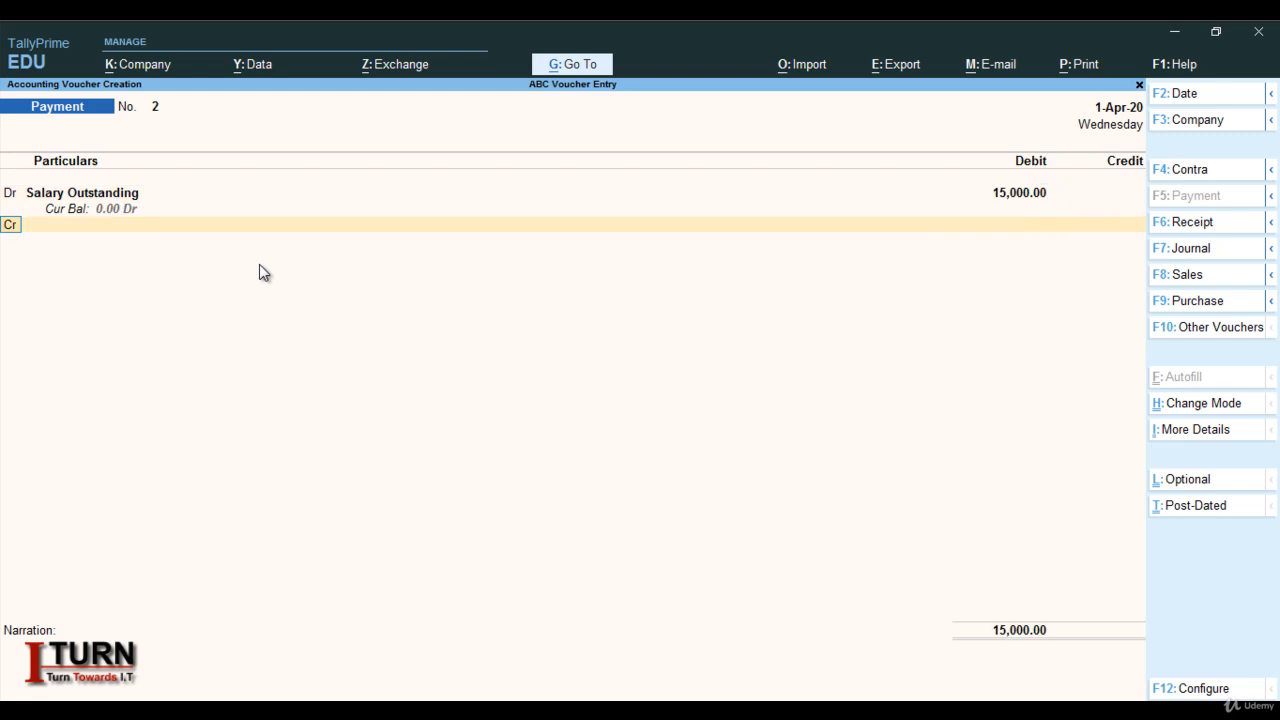
# - Credit Cash with 15,000.00 and save the payment voucher without a narration
pyautogui.press('Return')
pyautogui.press('Return')
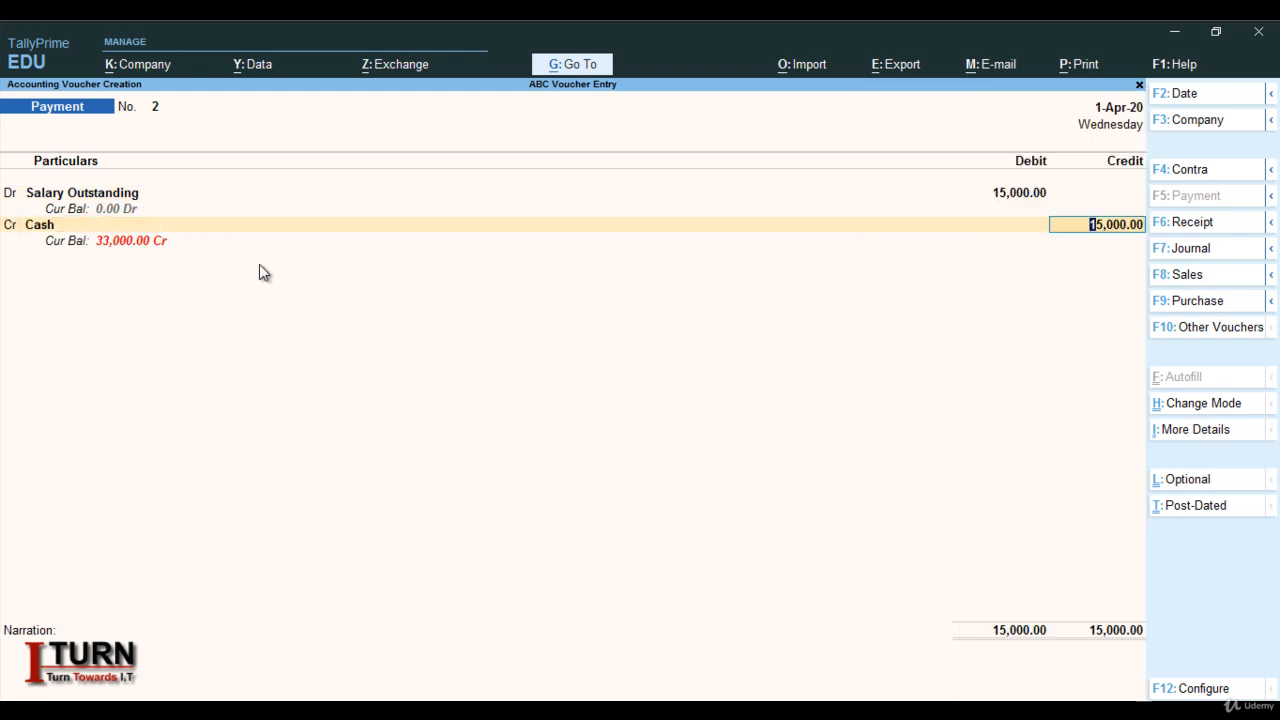
pyautogui.press('Return')
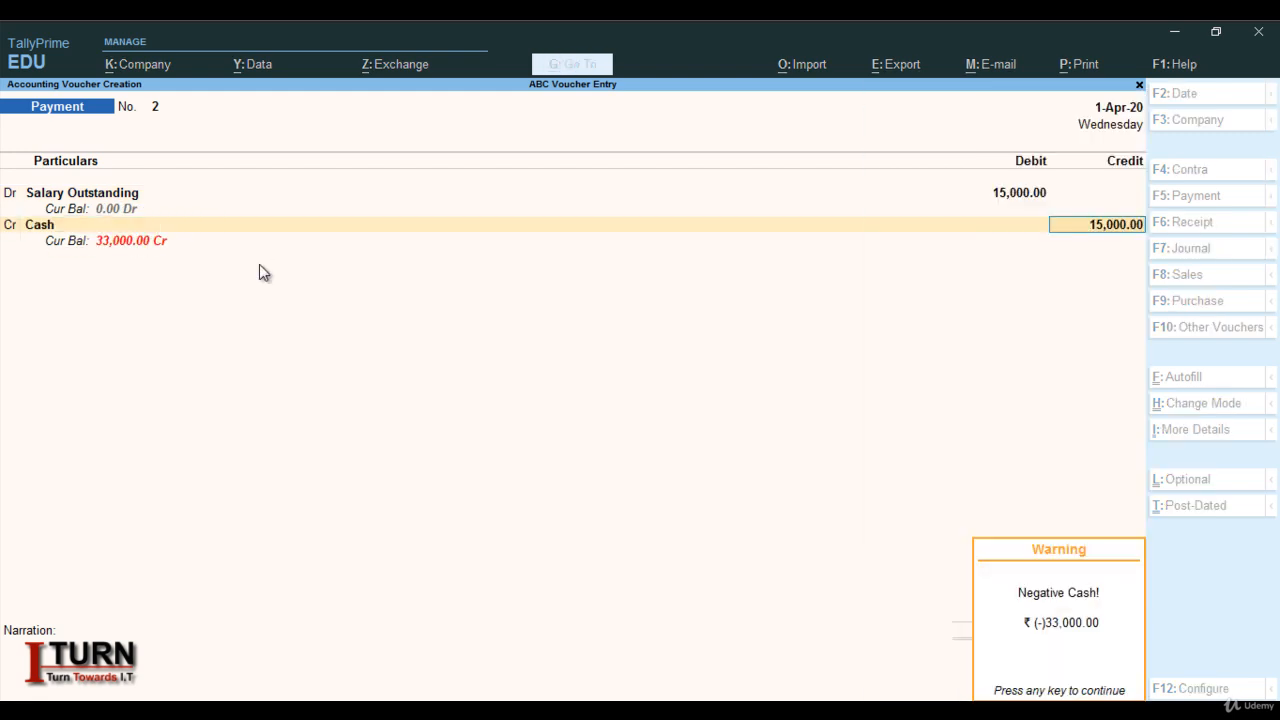
pyautogui.press('Return')
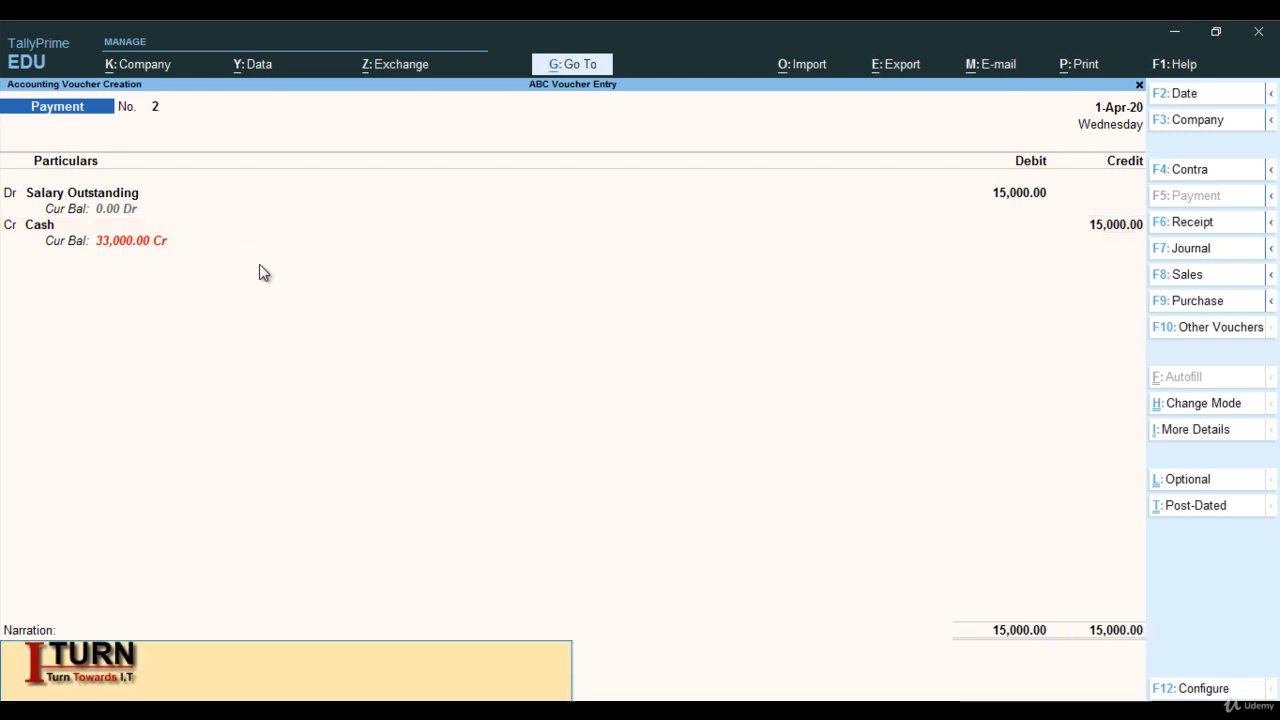
pyautogui.press('Return')
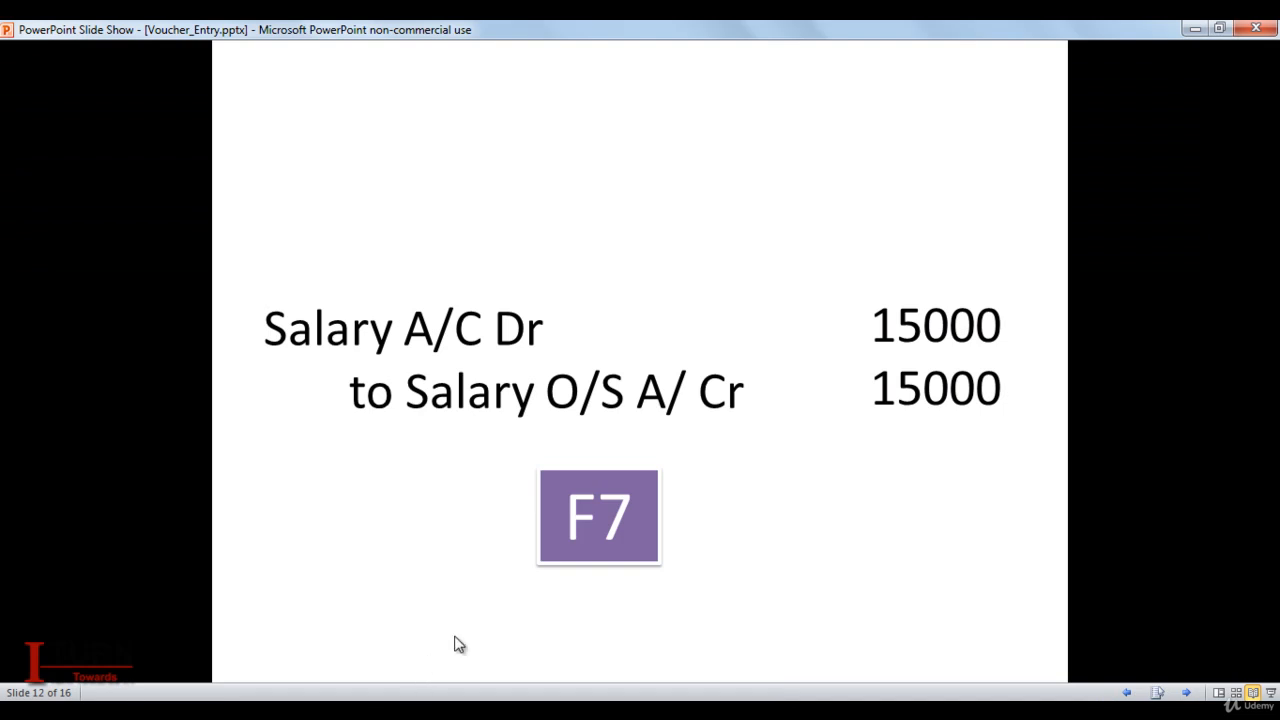
# - In the PowerPoint slide show, examine the sixth transaction on opening petty cash, its journal entry and its voucher type
pyautogui.click(698, 578)
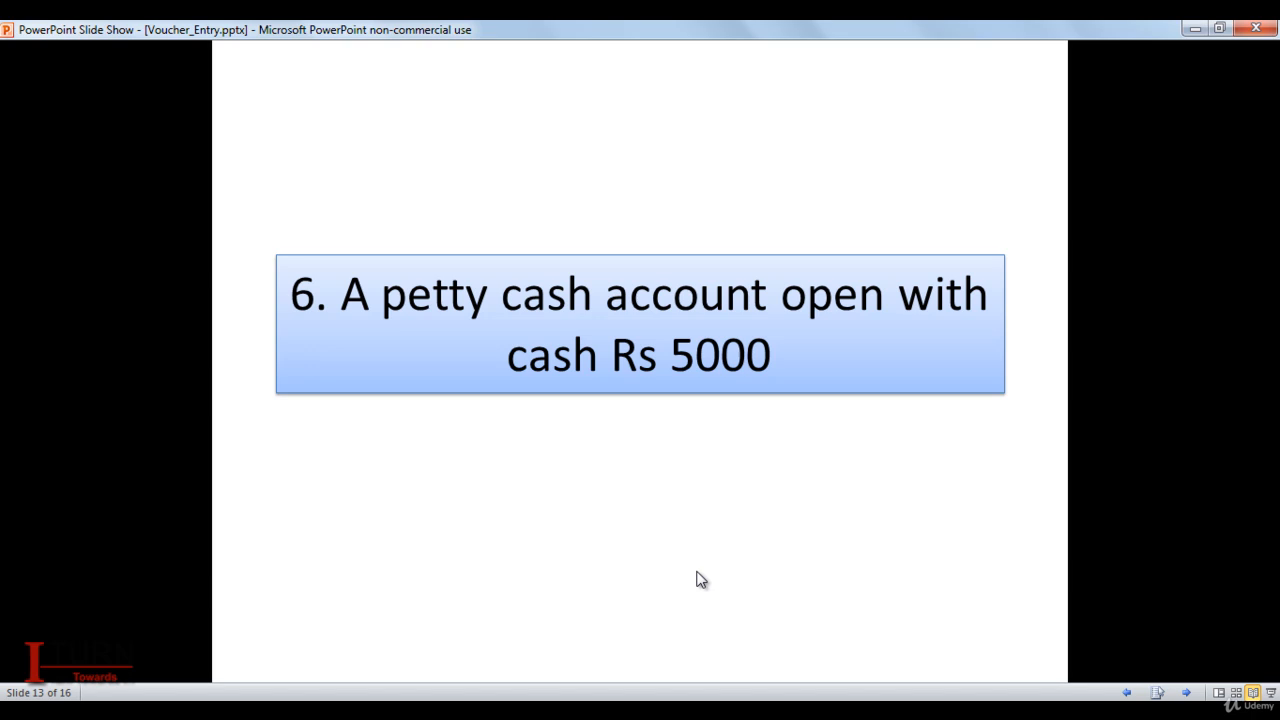
pyautogui.click(700, 580)
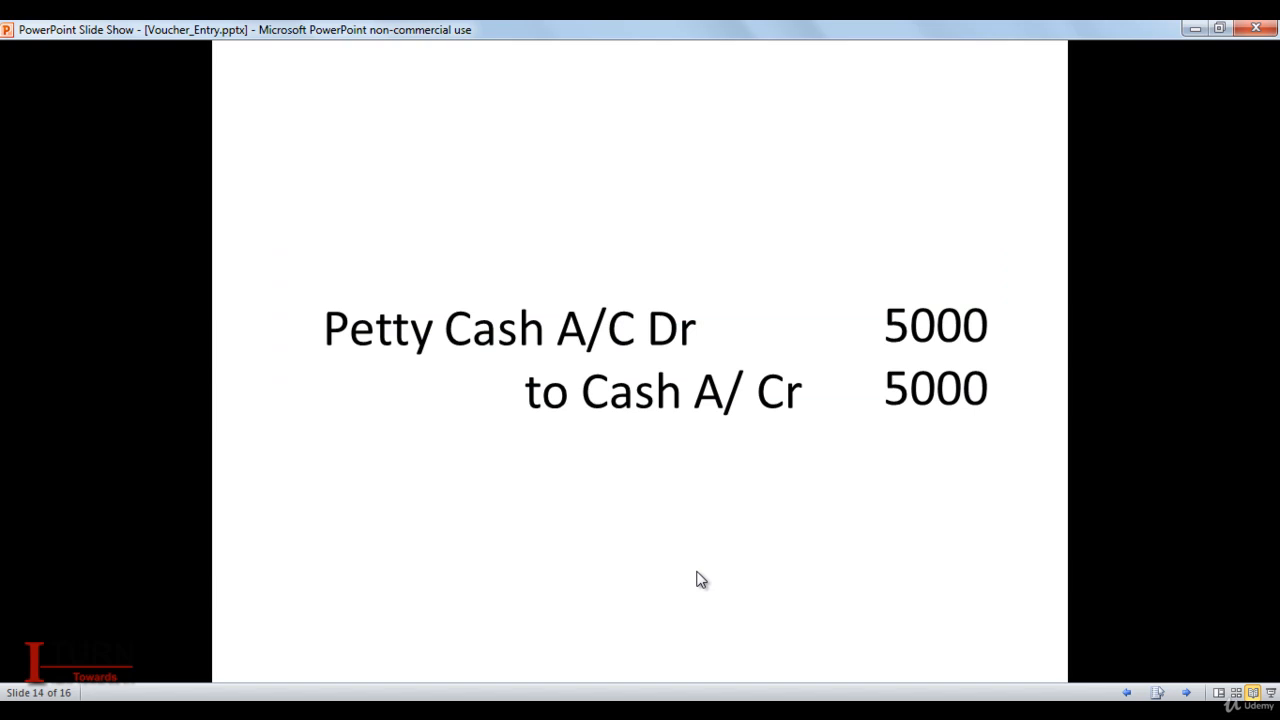
pyautogui.click(700, 580)
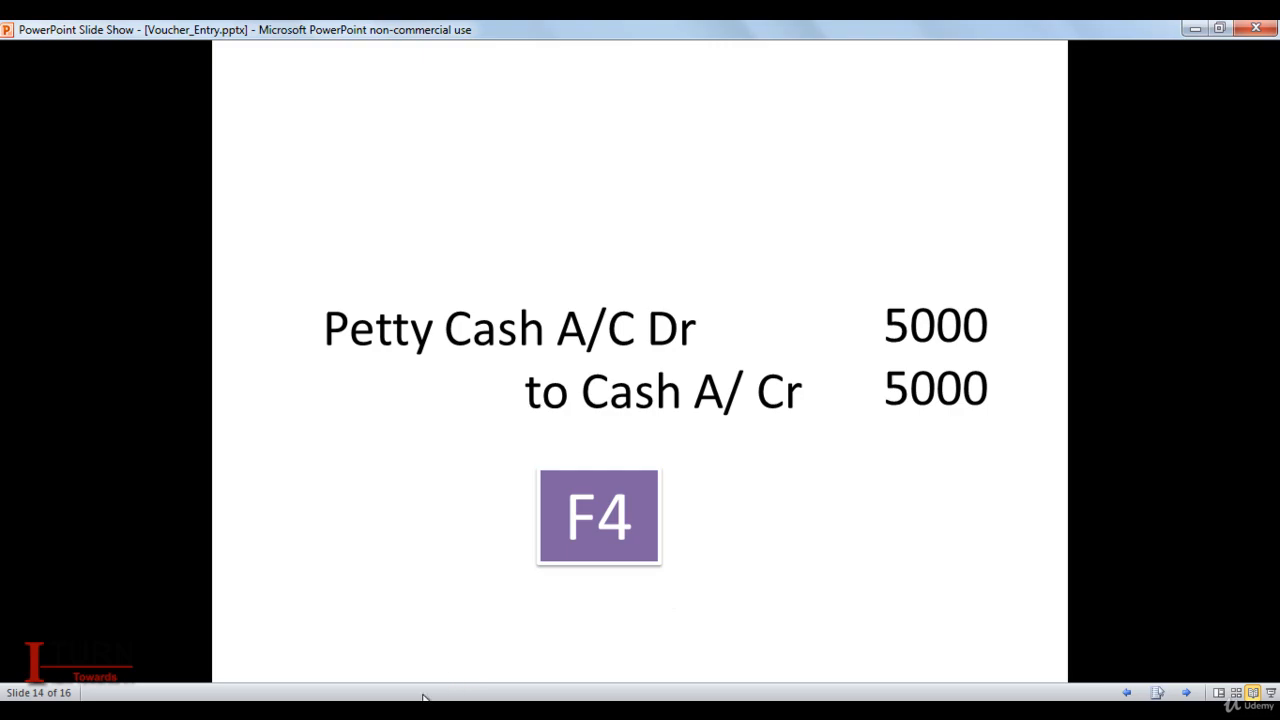
# - Switch to TallyPrime, start a contra voucher and credit Cash with 5,000
pyautogui.moveTo(372, 712)
pyautogui.click(372, 620)
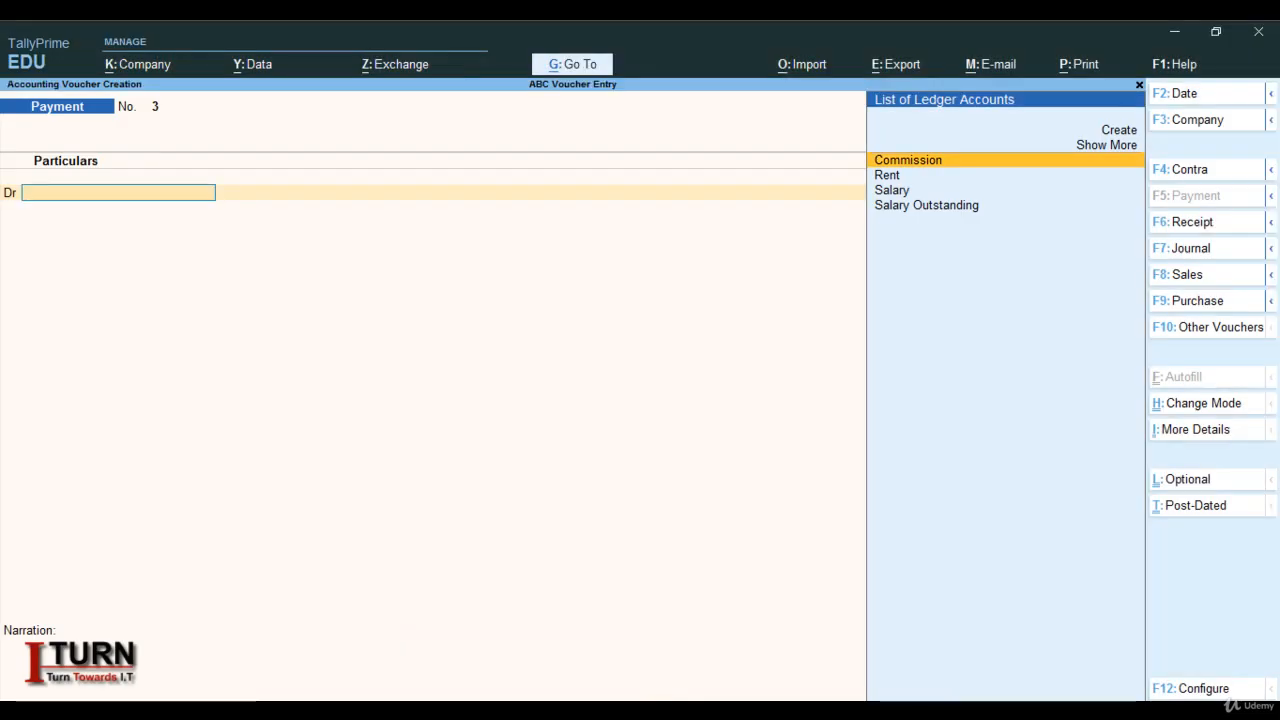
pyautogui.press('F4')
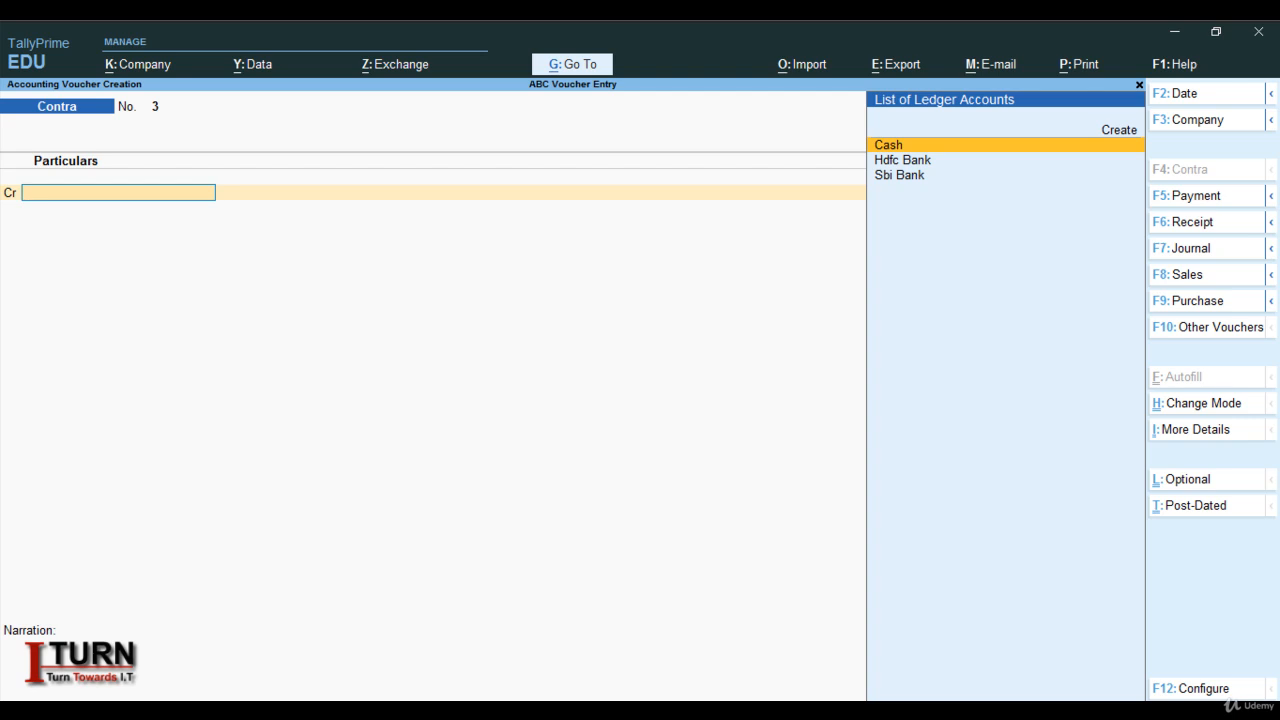
pyautogui.click(430, 610)
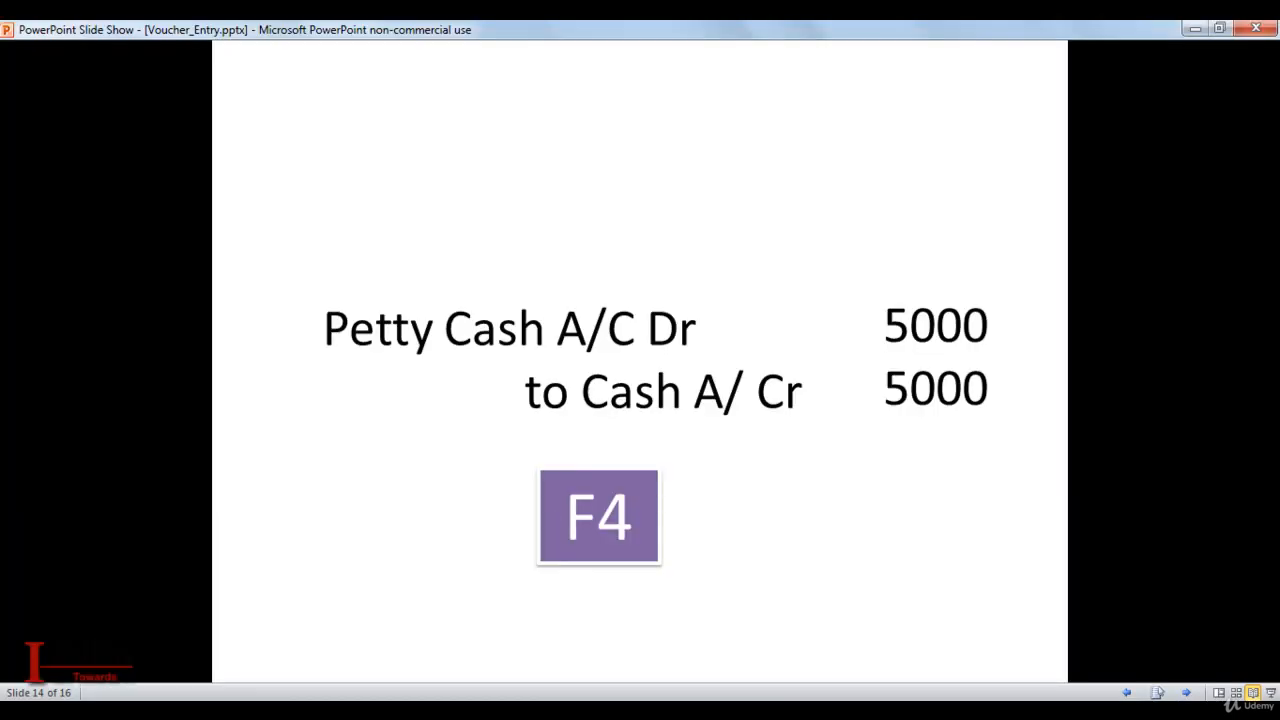
pyautogui.click(374, 617)
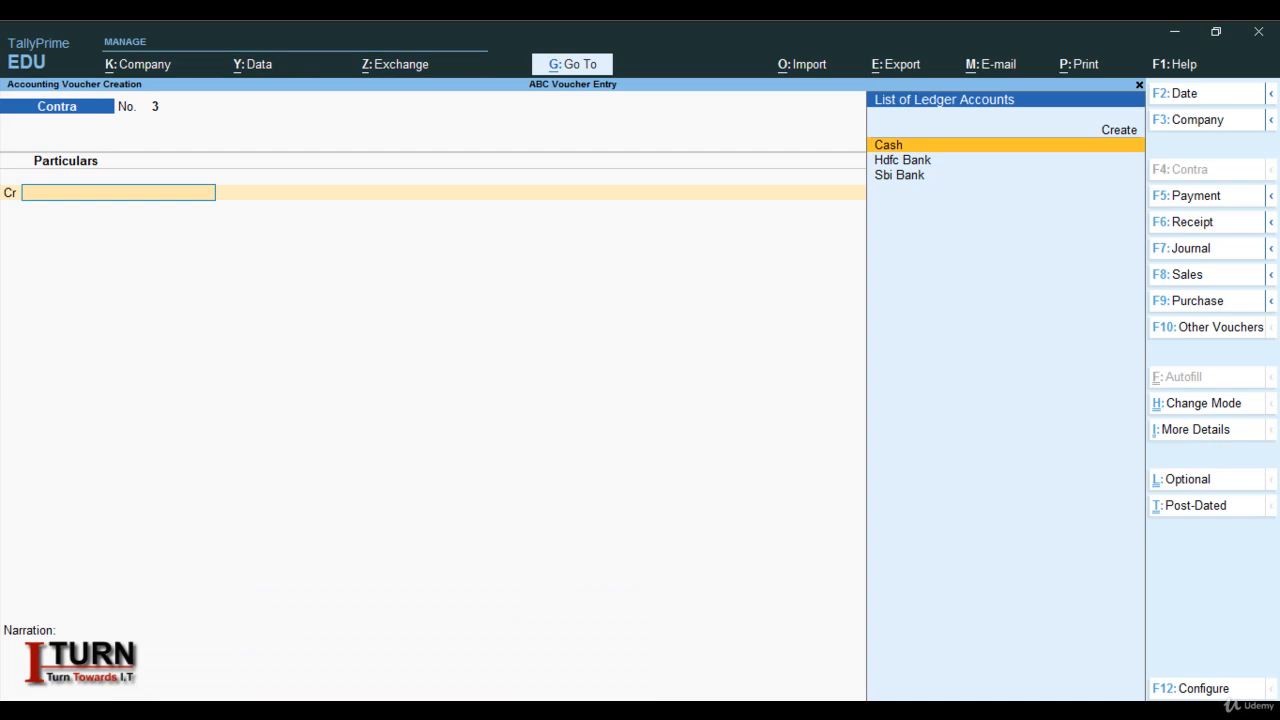
pyautogui.press('Return')
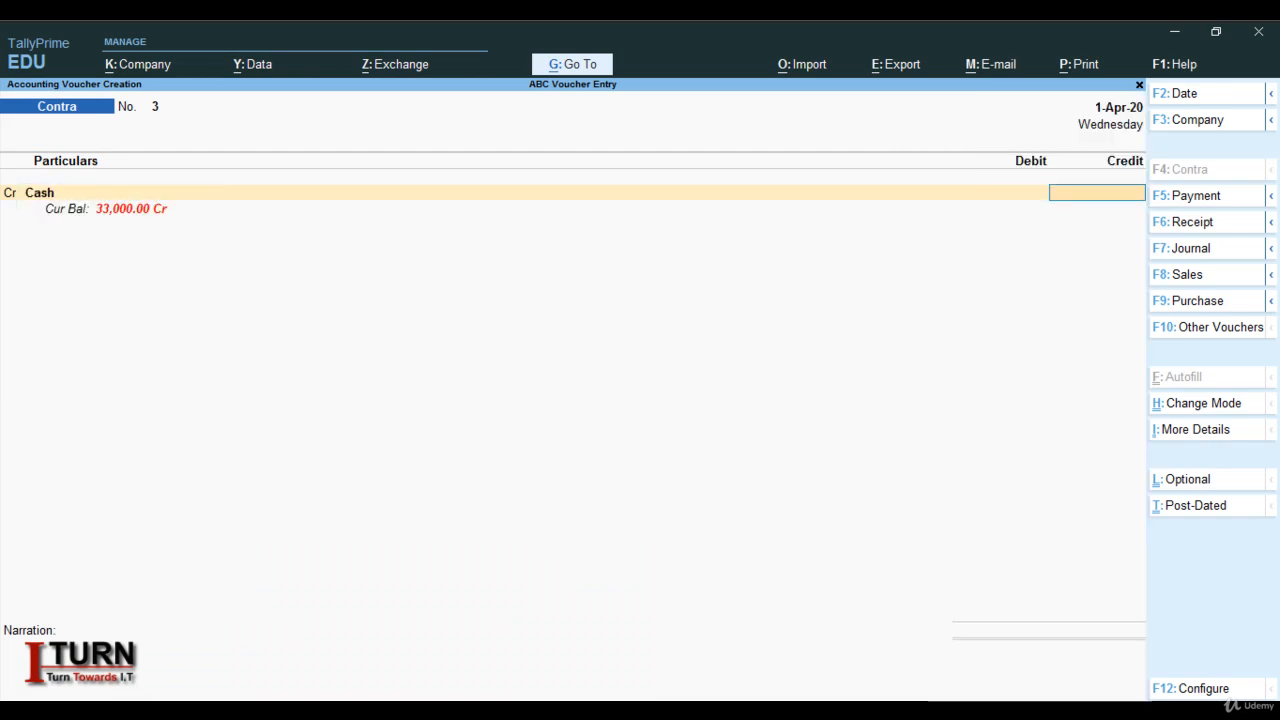
pyautogui.moveTo(430, 710)
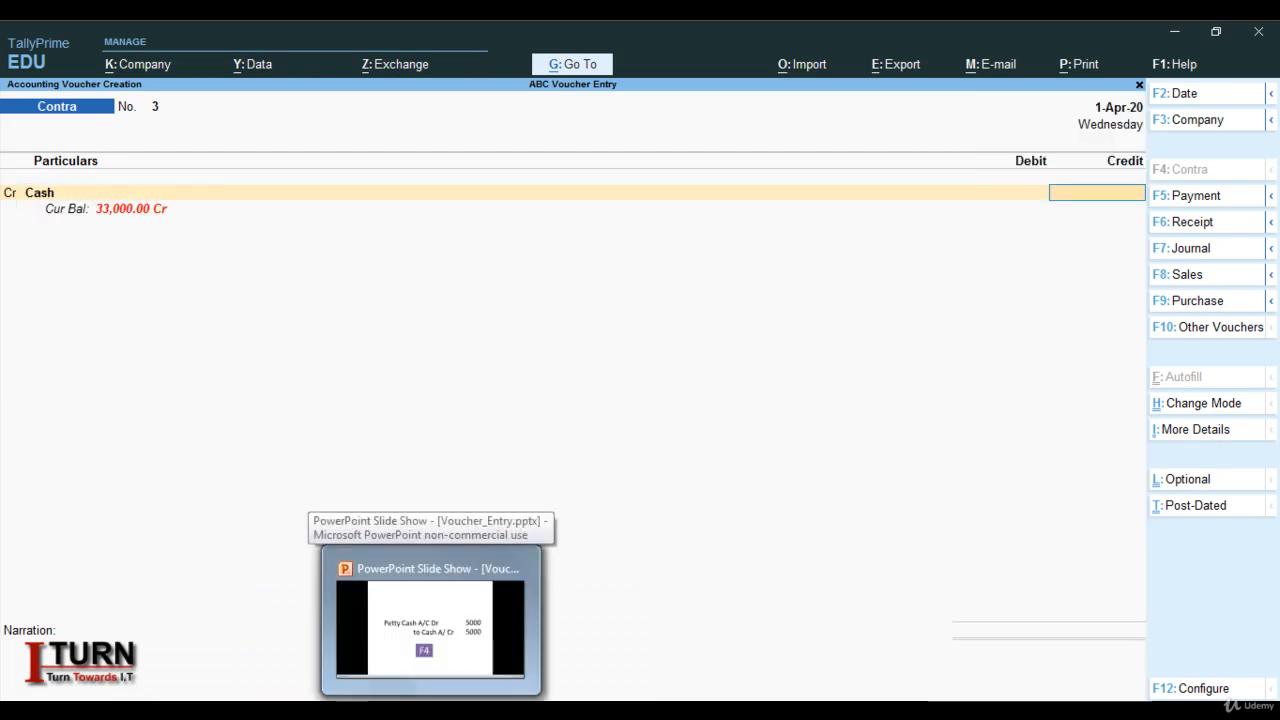
pyautogui.write('5')
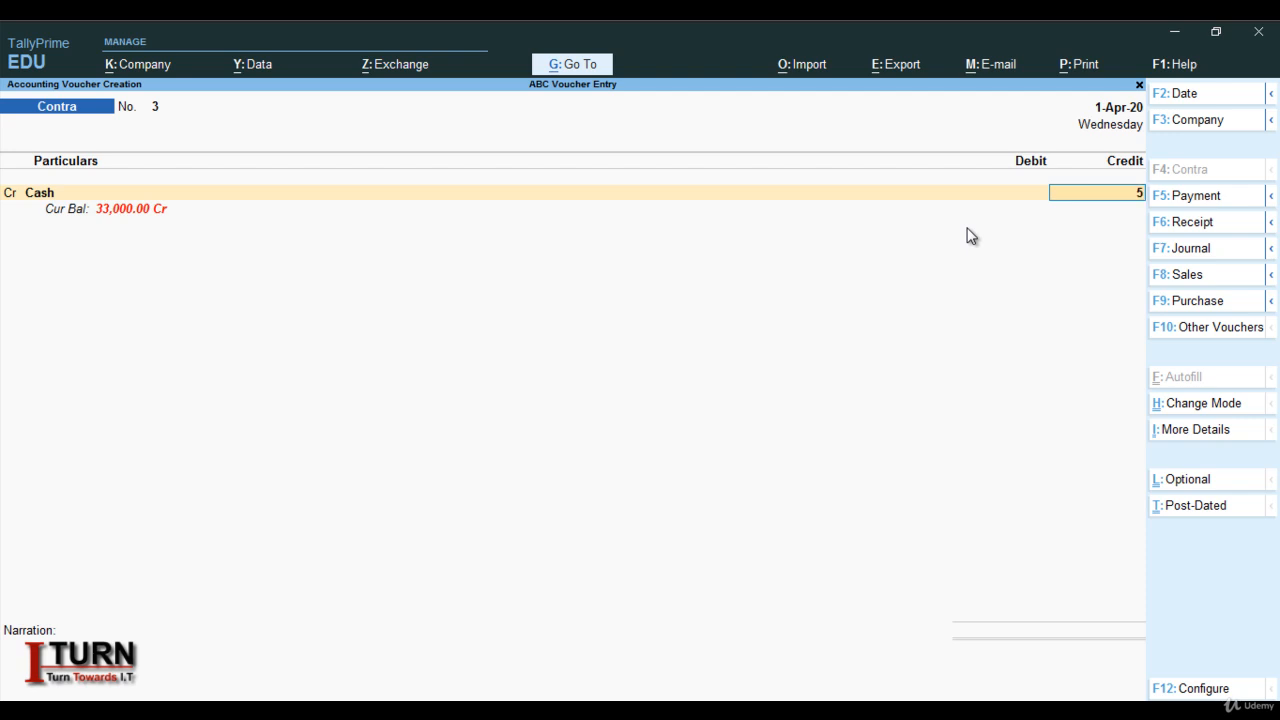
pyautogui.write(',000')
pyautogui.press('Return')
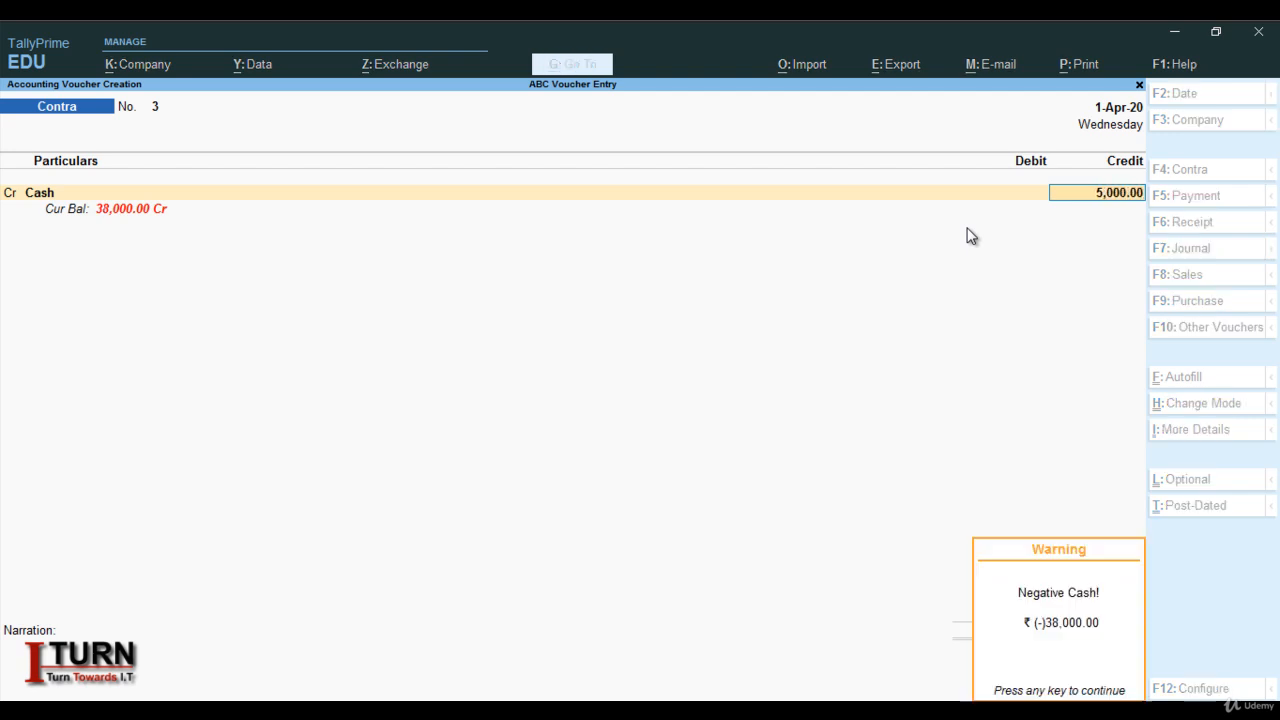
pyautogui.press('Return')
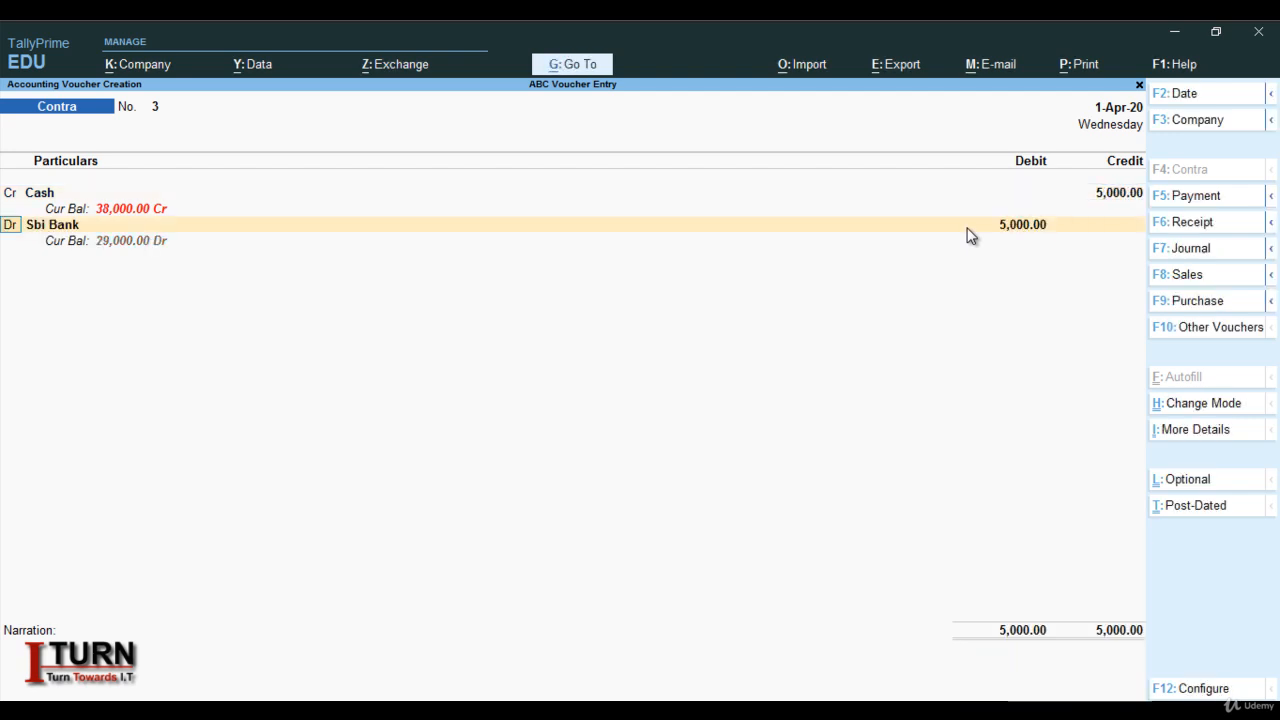
# - Create a Petty Cash ledger under Cash-in-hand for the debit line of the contra voucher
pyautogui.press('Return')
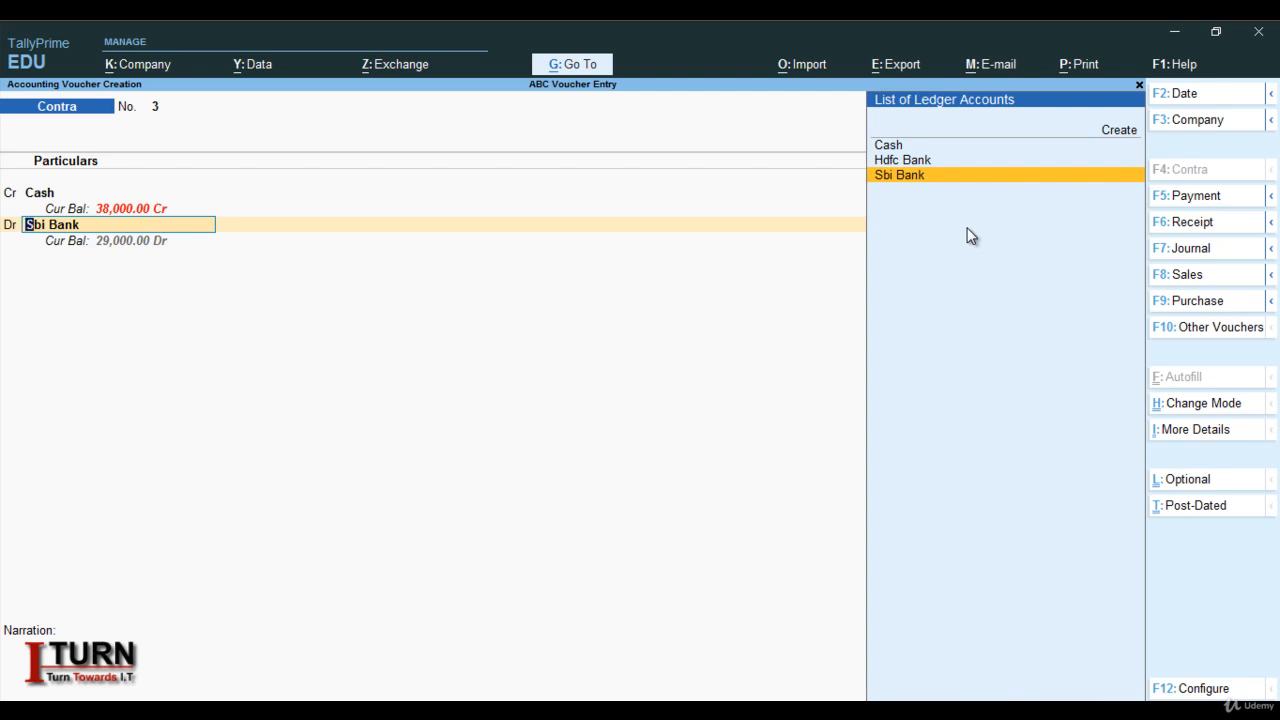
pyautogui.hotkey('alt', 'c')
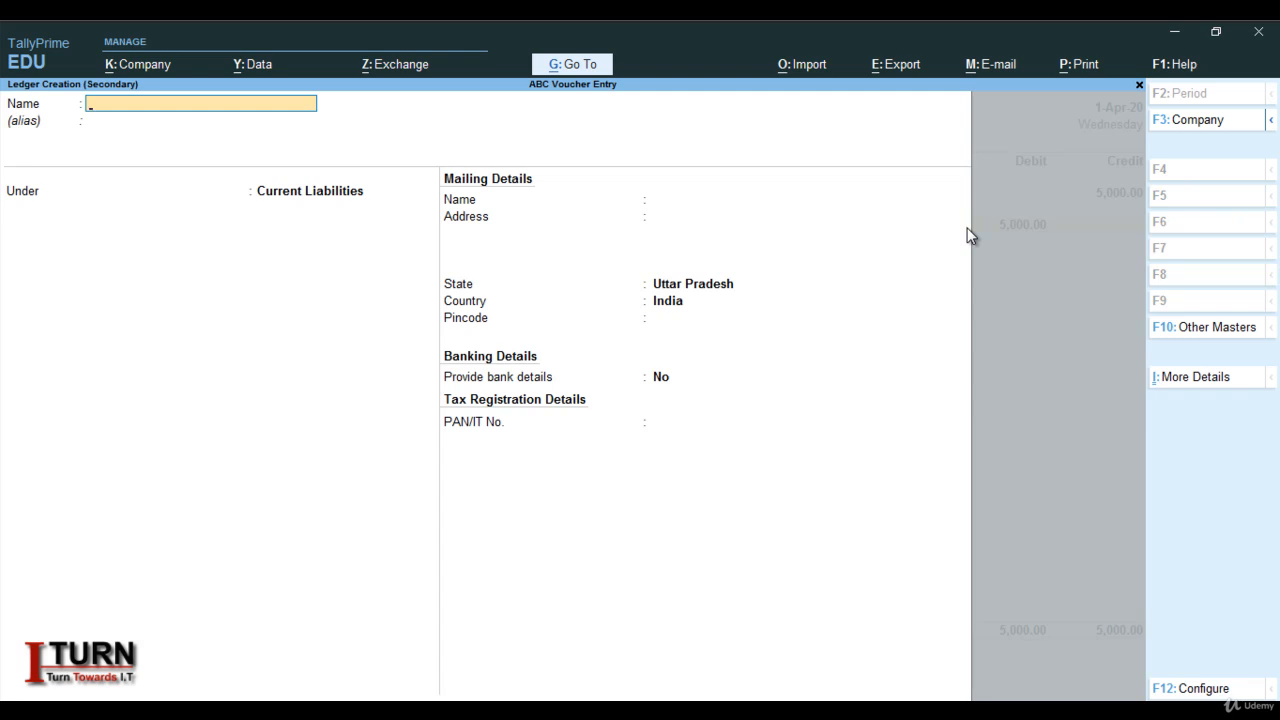
pyautogui.write('Petty Cash')
pyautogui.press('Return')
pyautogui.press('Return')
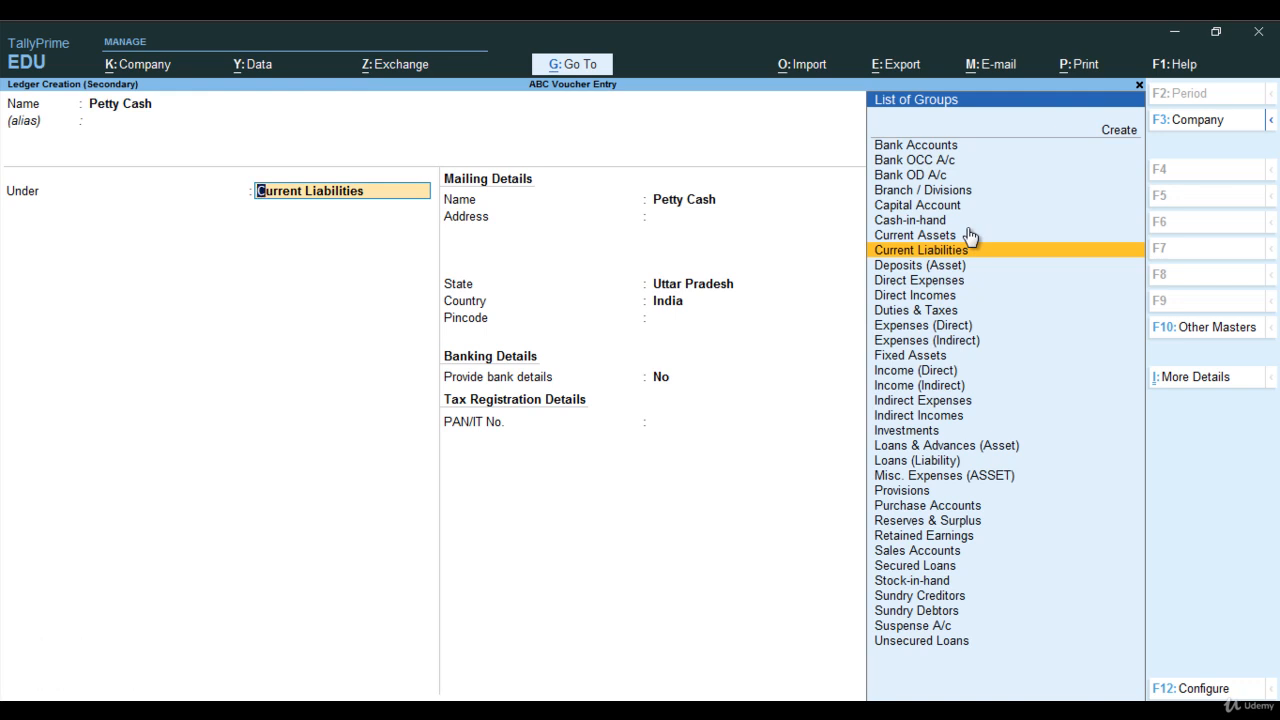
pyautogui.write('Cas')
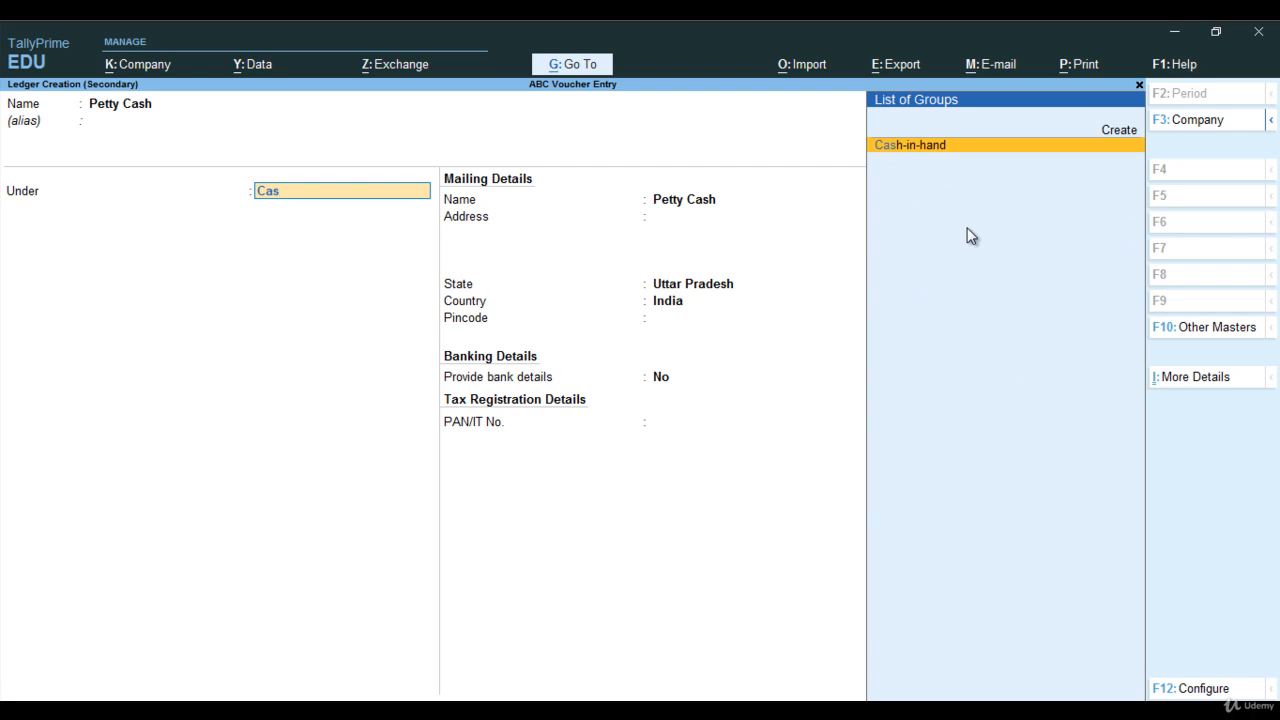
pyautogui.press('Return')
pyautogui.press('Return')
pyautogui.press('Return')
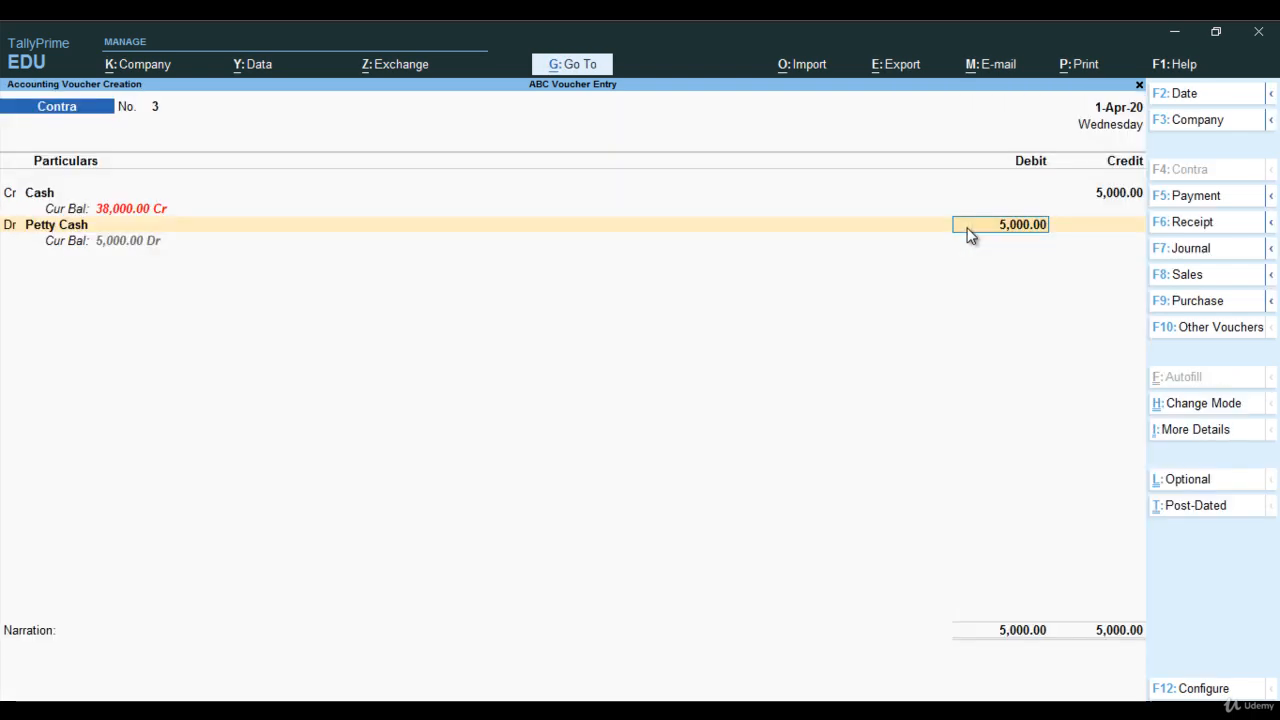
# - Debit Petty Cash with 5,000.00 and save the contra voucher without a narration
pyautogui.press('Return')
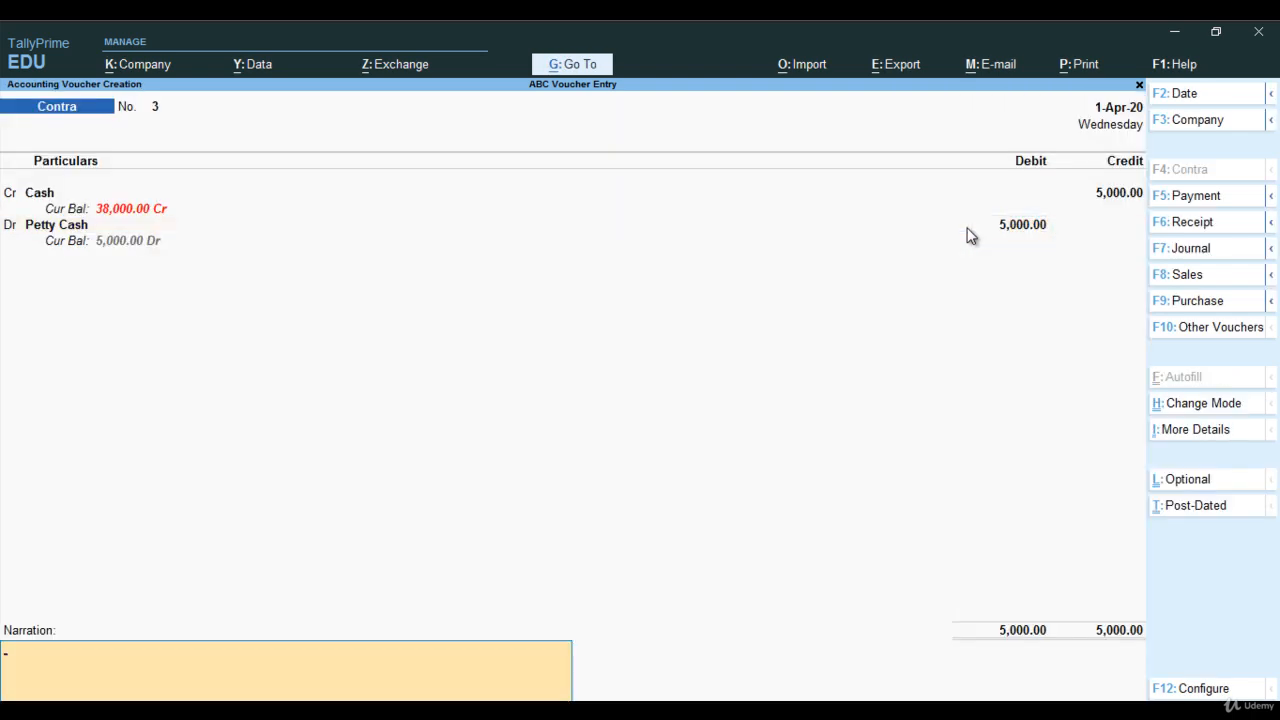
pyautogui.press('Return')
pyautogui.press('Return')
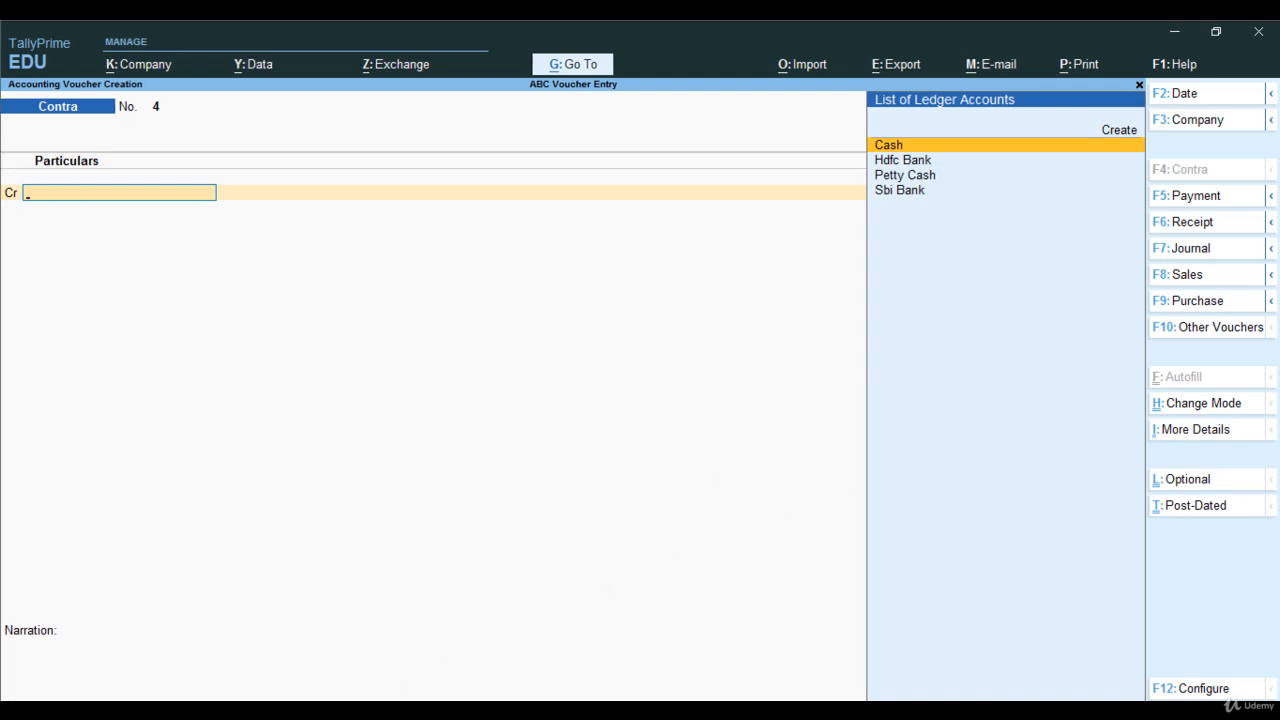
# - Switch to the PowerPoint slide show and examine the seventh transaction on interest paid, its journal entry and its voucher type
pyautogui.moveTo(373, 712)
pyautogui.click(424, 614)
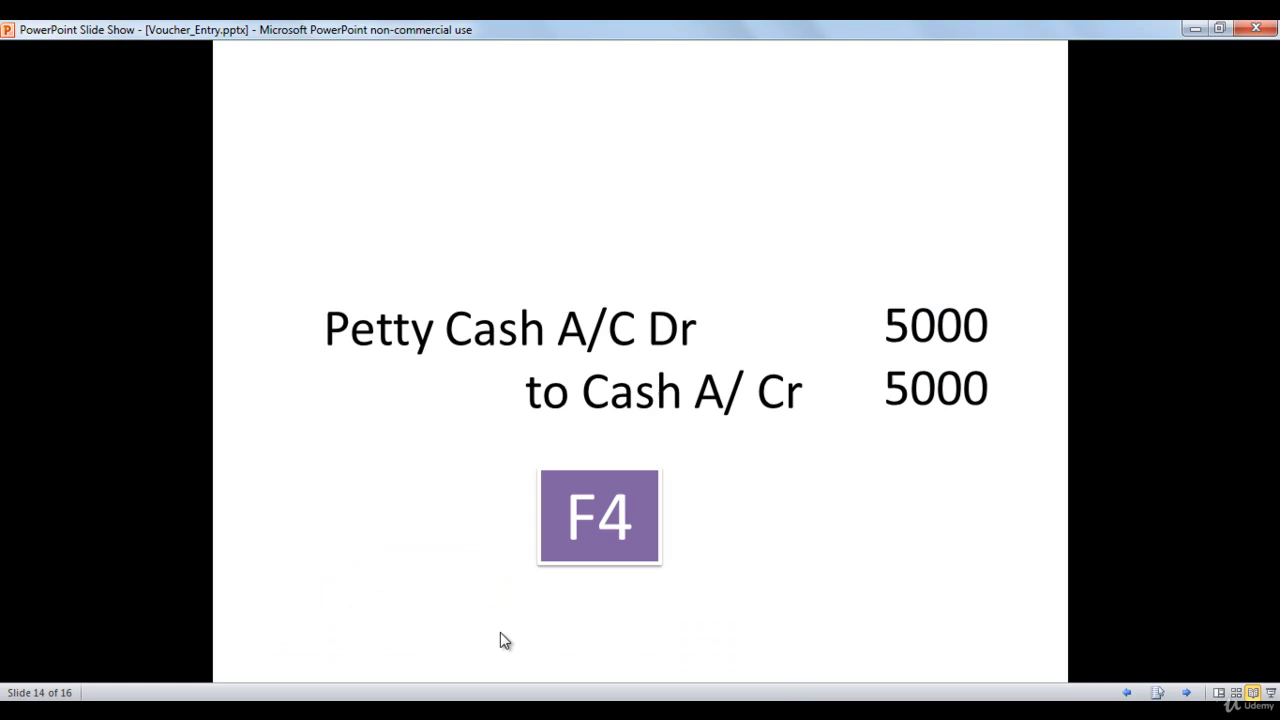
pyautogui.click(734, 551)
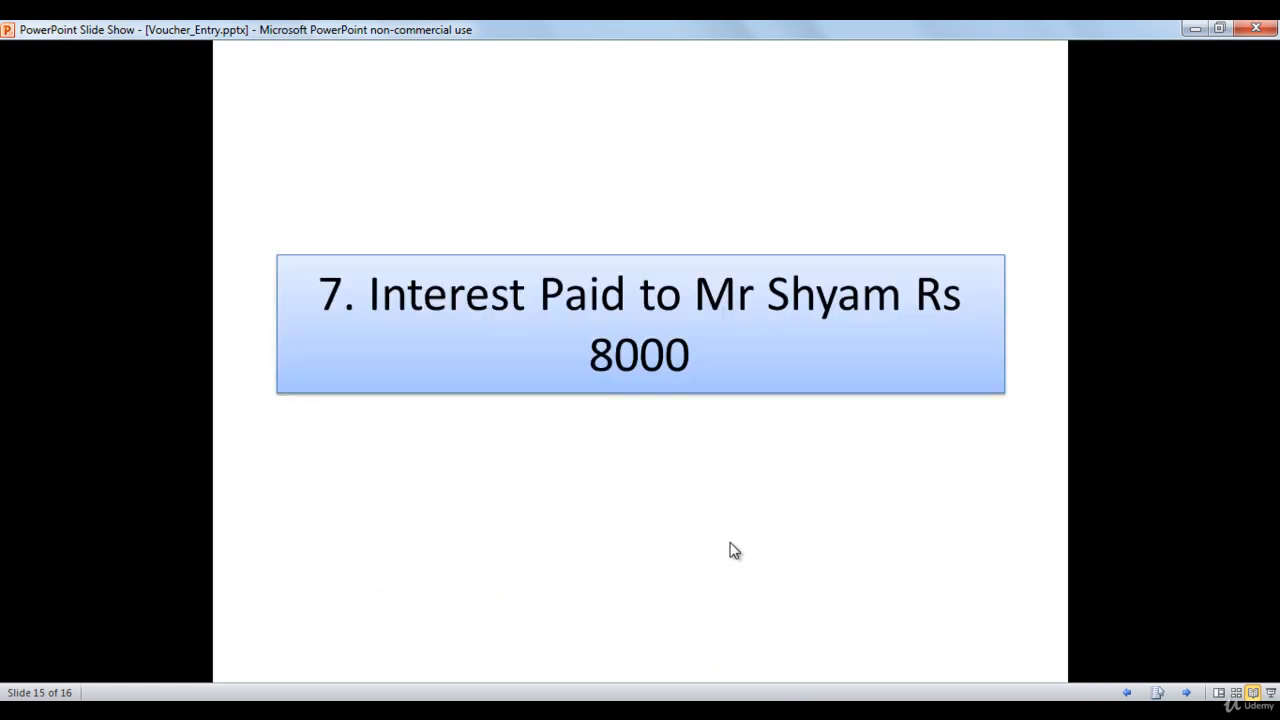
pyautogui.click(734, 551)
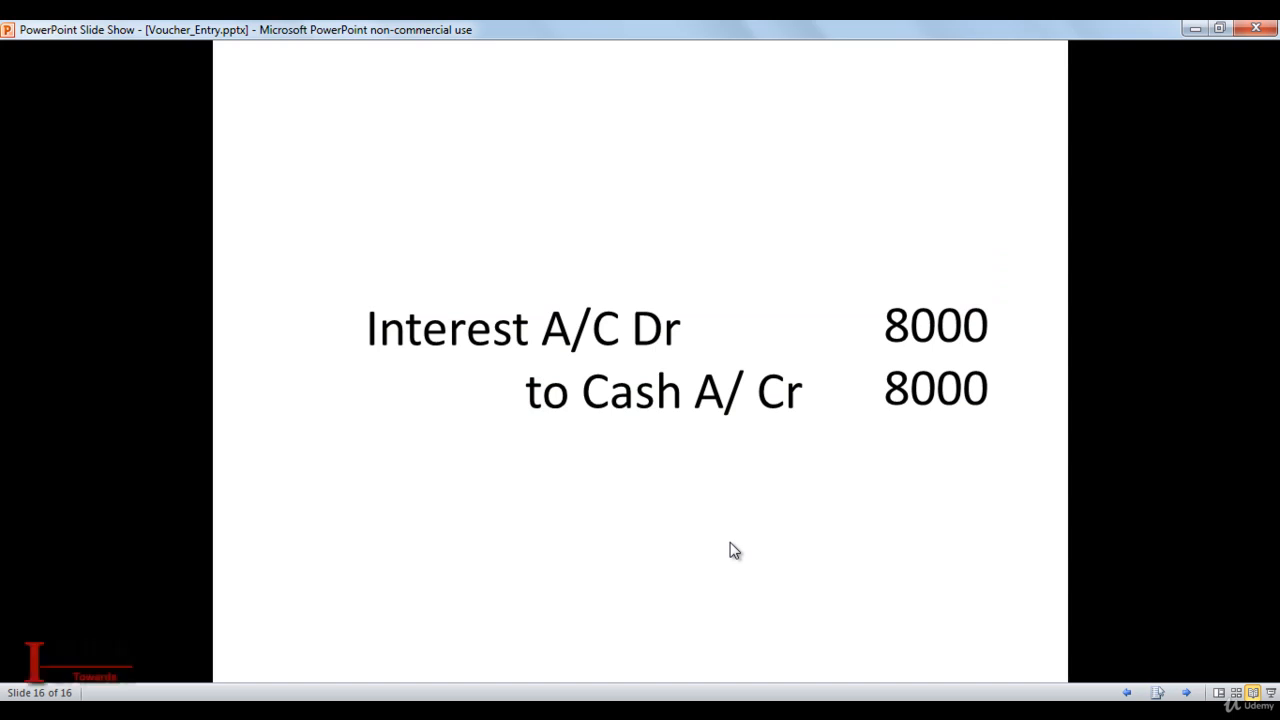
pyautogui.click(734, 551)
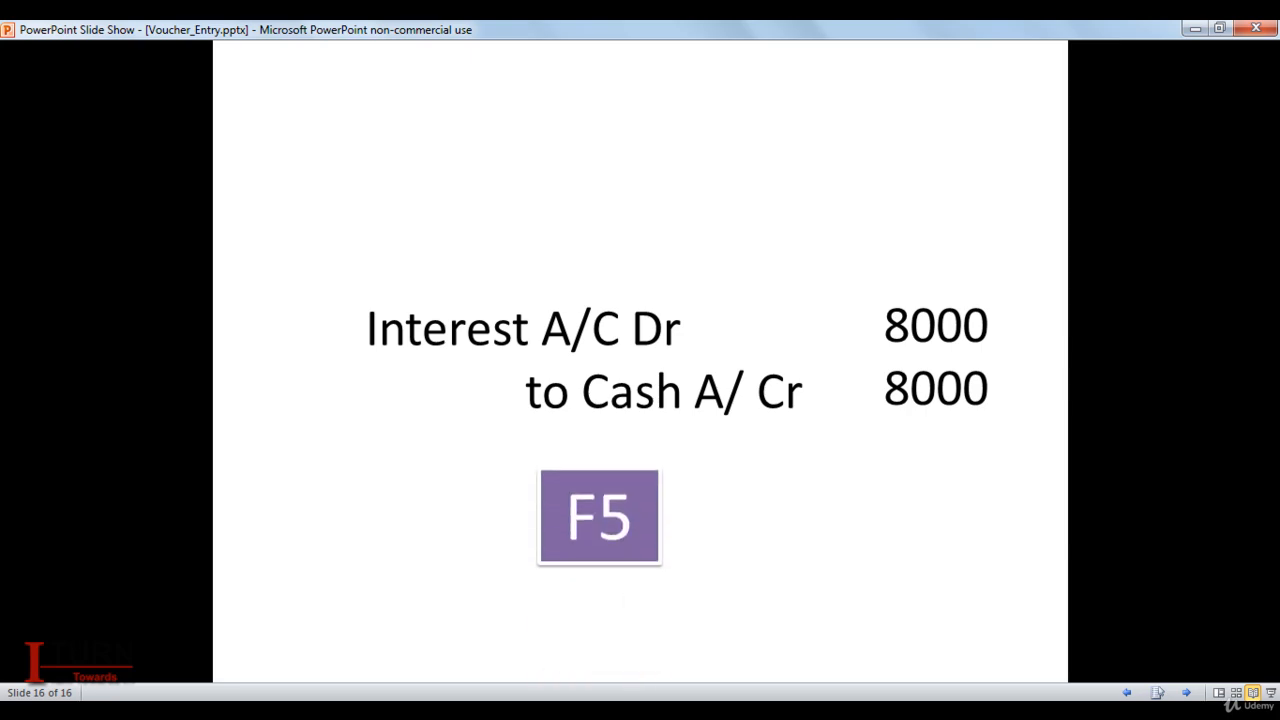
# - Switch to TallyPrime, start a payment voucher and create an Interest ledger under Indirect Expenses for its debit line
pyautogui.hotkey('alt', 'Tab')
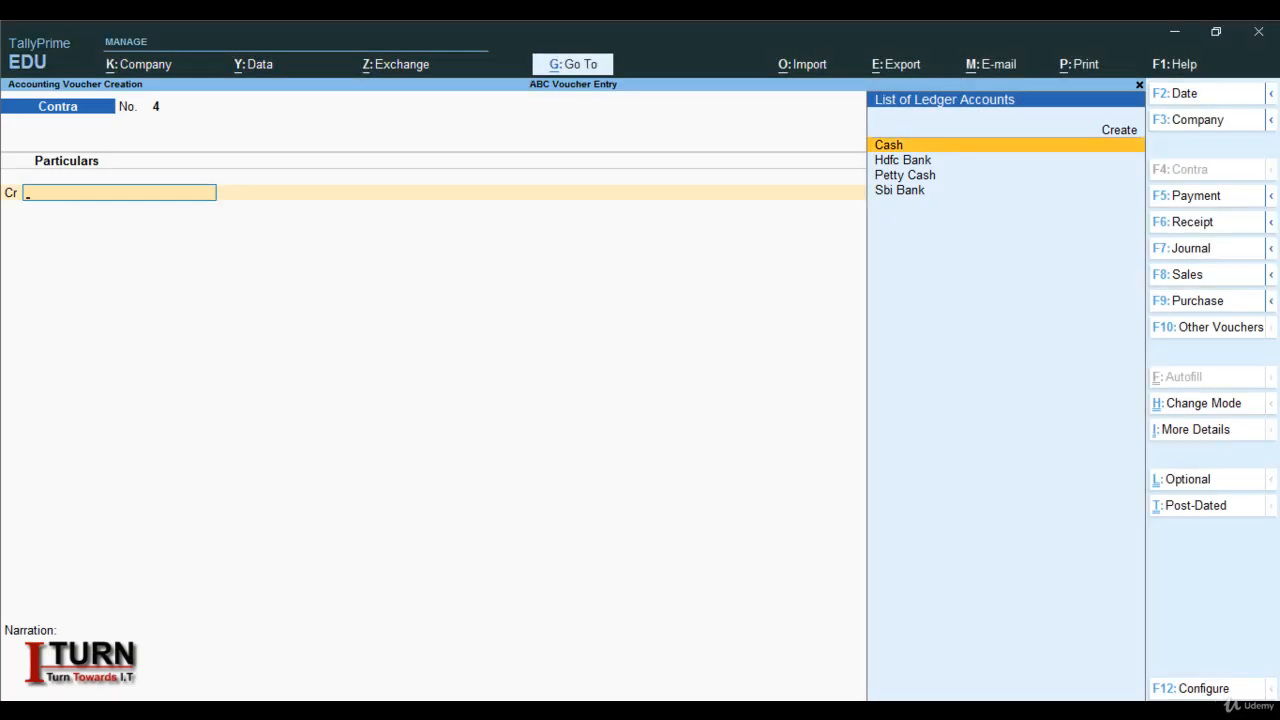
pyautogui.press('F5')
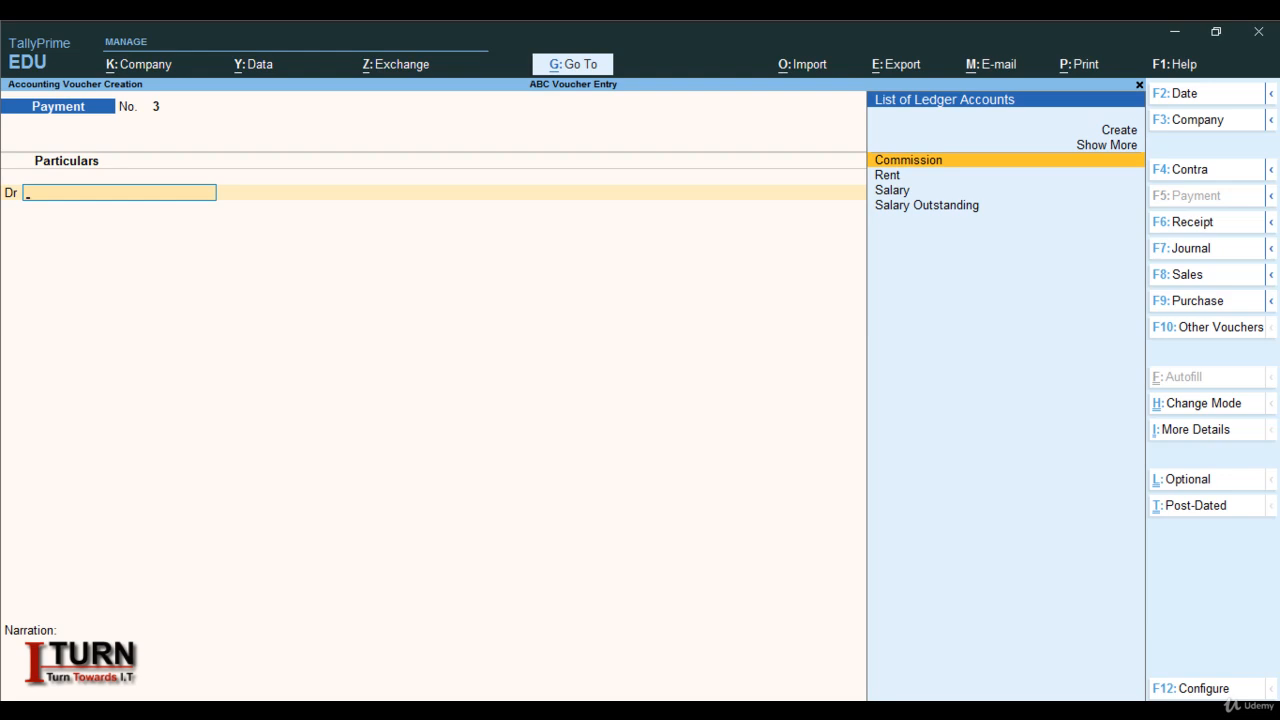
pyautogui.hotkey('alt', 'c')
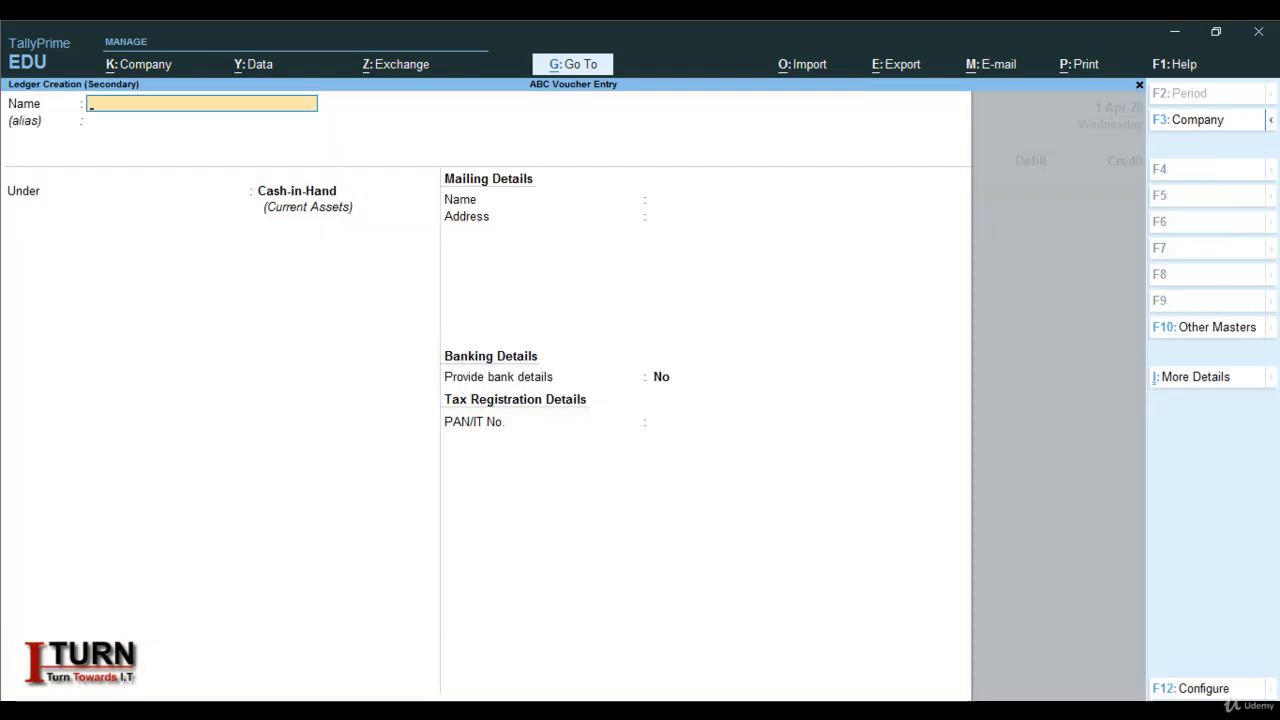
pyautogui.write('Interest')
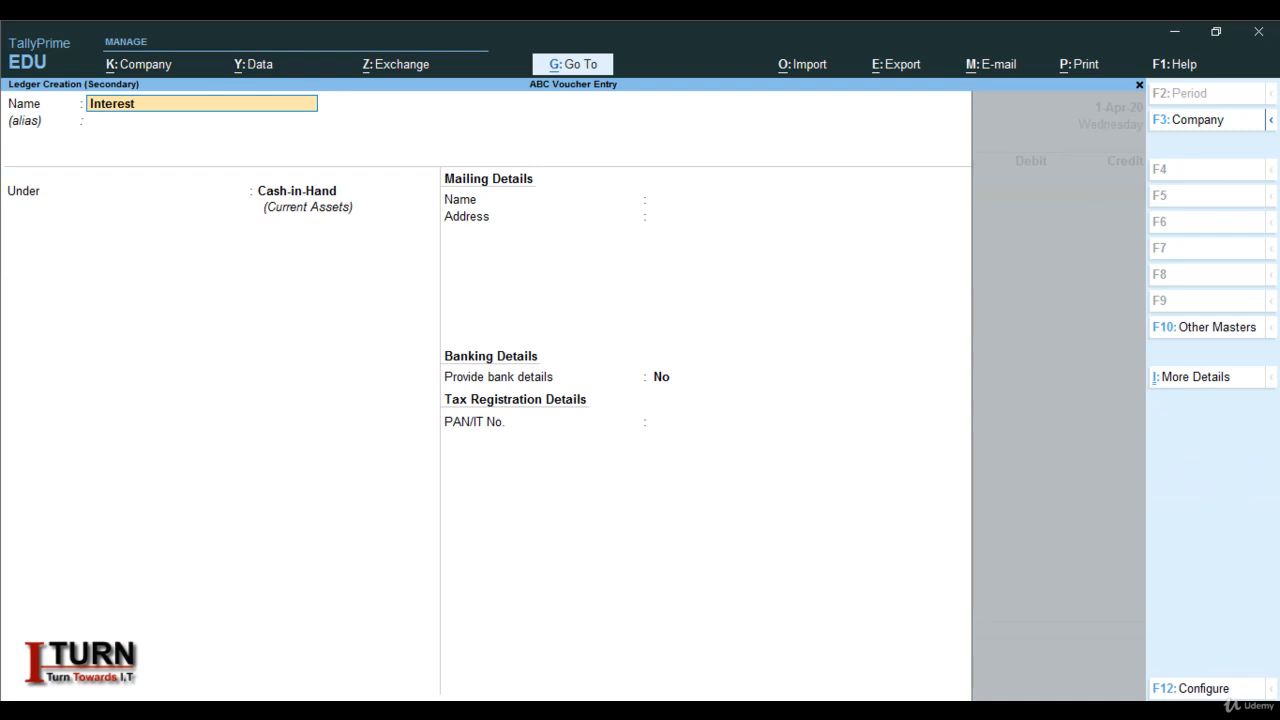
pyautogui.press('Return')
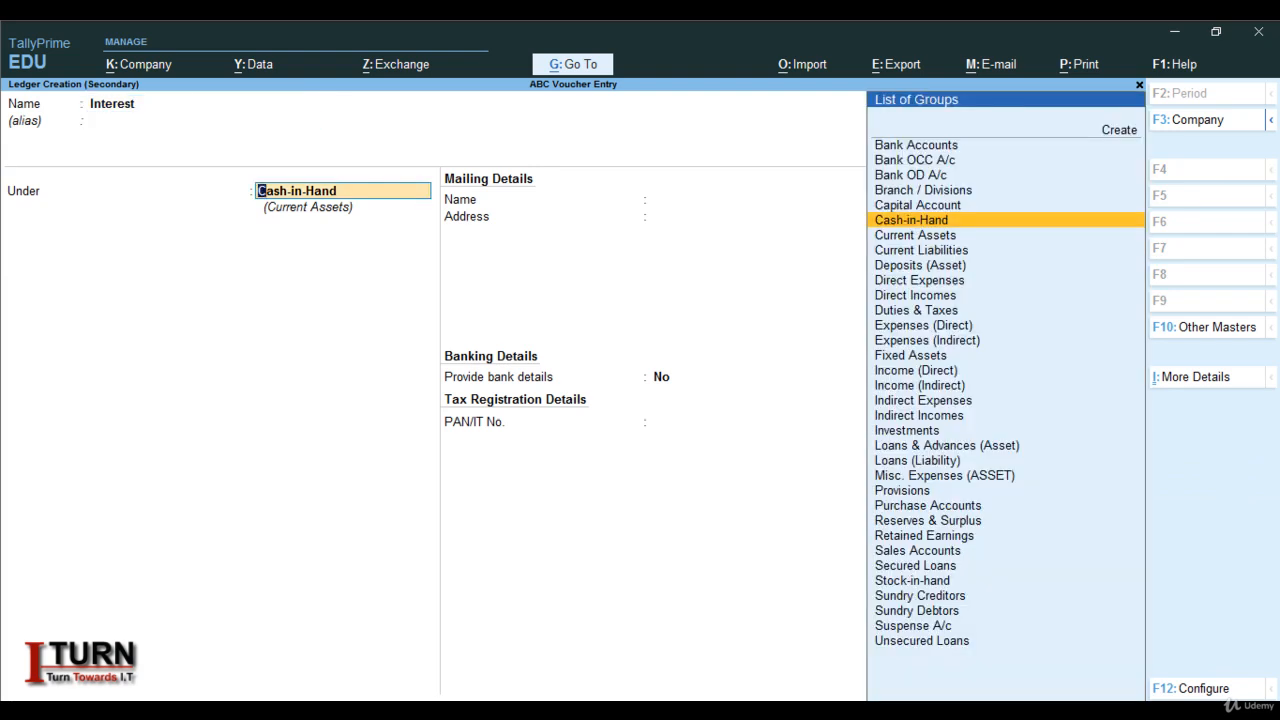
pyautogui.write('In')
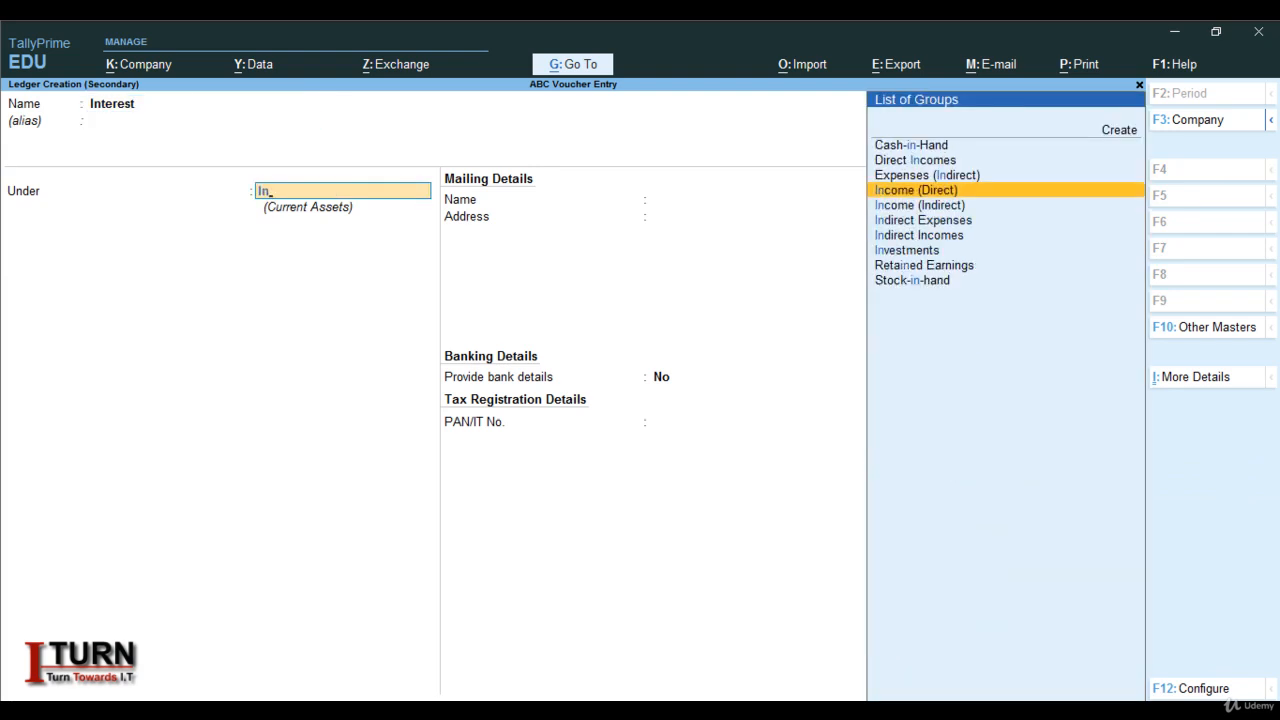
pyautogui.press('Down')
pyautogui.press('Down')
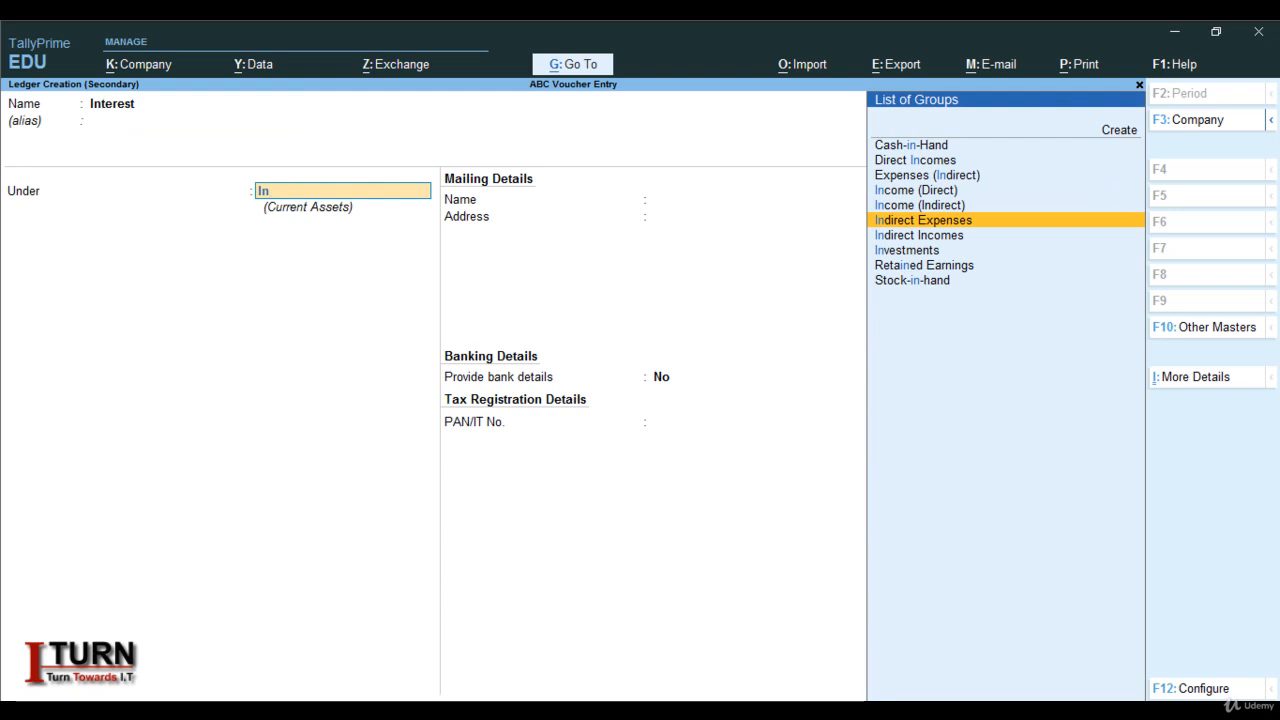
pyautogui.press('Return')
pyautogui.press('Return')
pyautogui.press('Return')
pyautogui.press('Return')
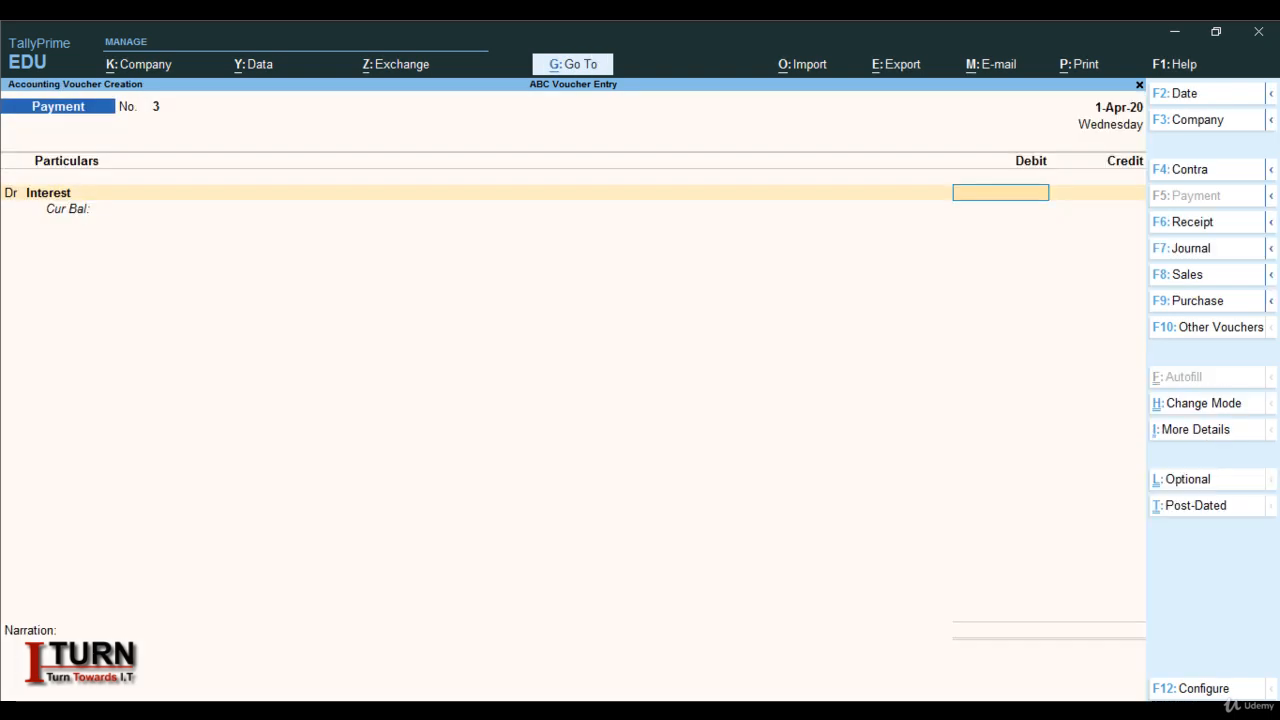
# - Debit Interest with 8000 and credit Cash with 8,000.00 in the payment voucher
pyautogui.moveTo(431, 712)
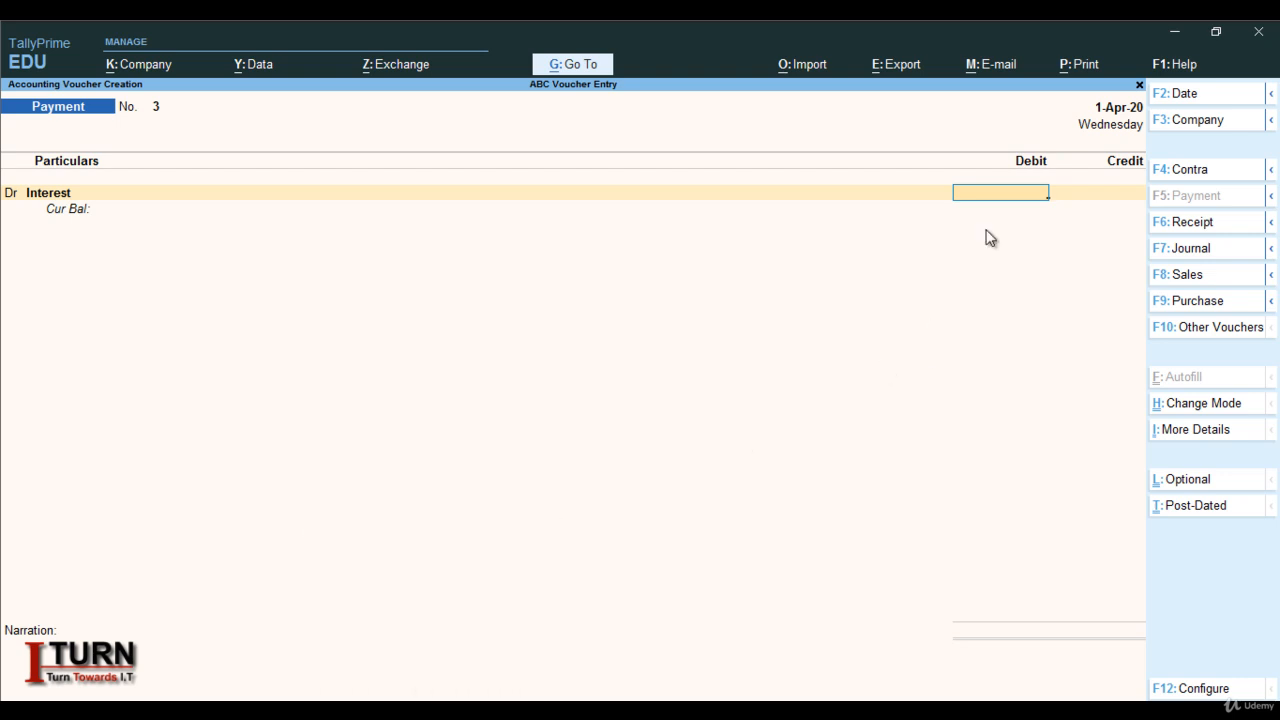
pyautogui.write('8000')
pyautogui.press('Return')
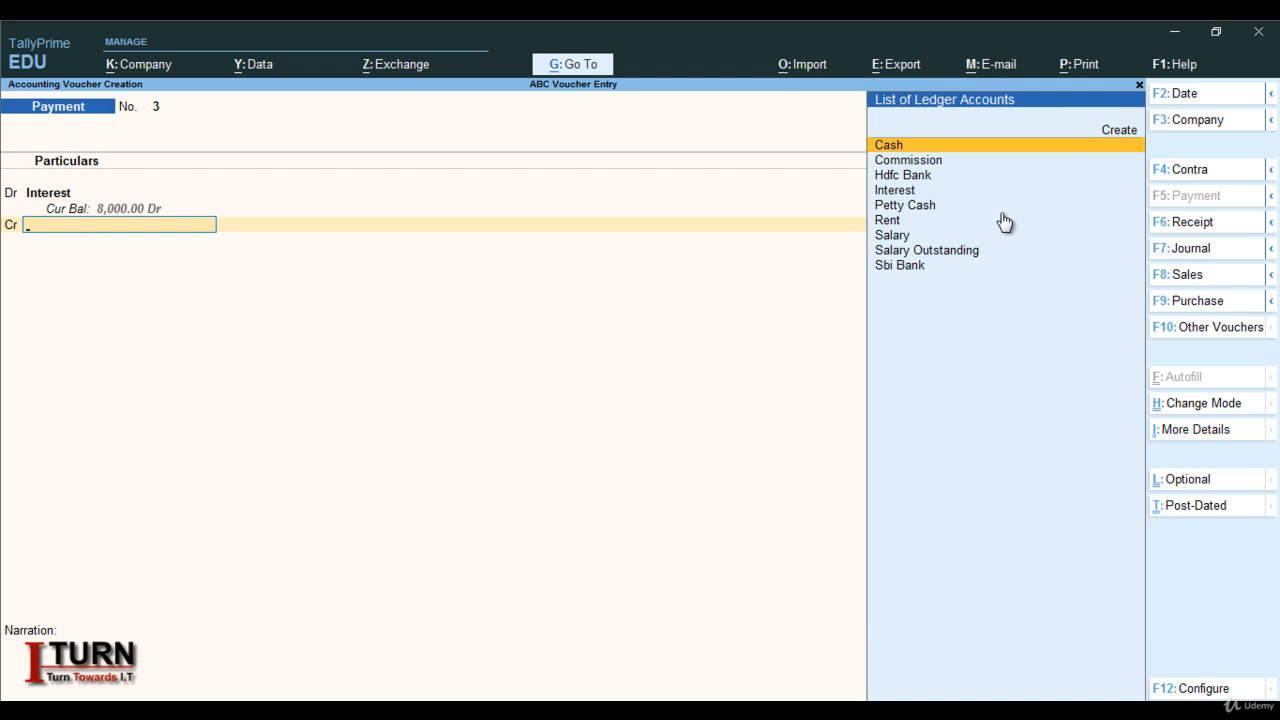
pyautogui.press('Return')
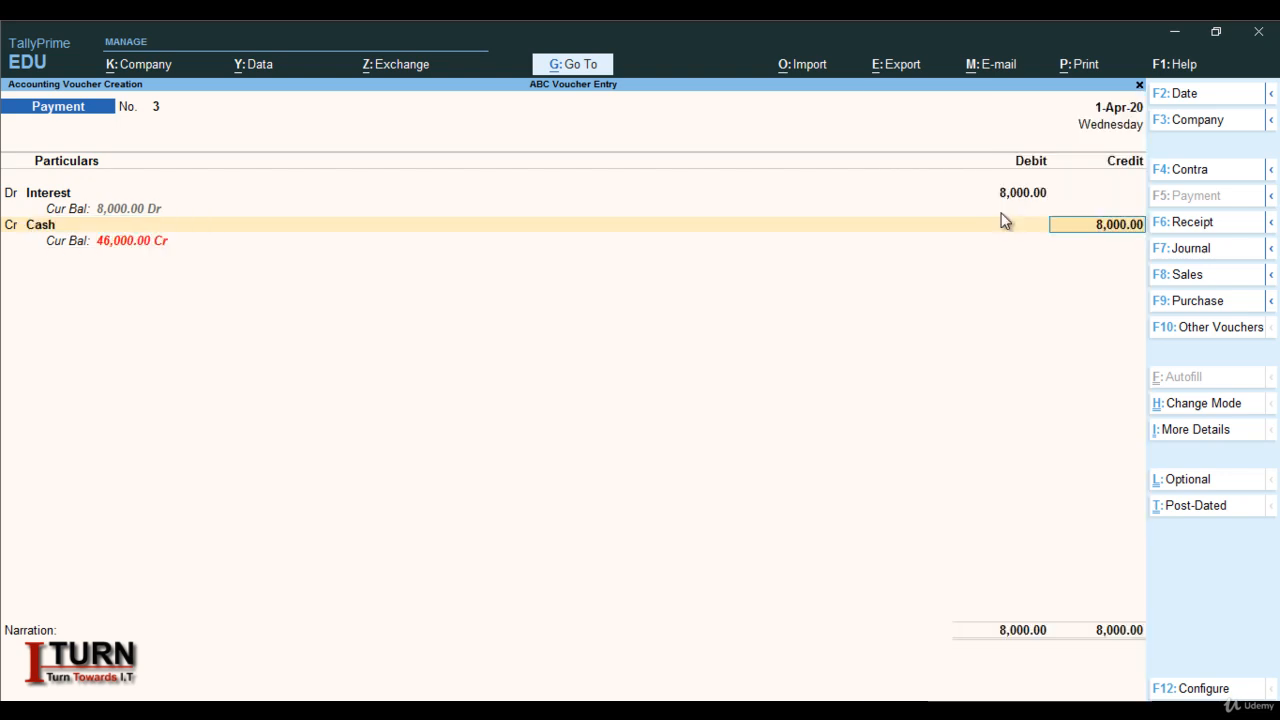
pyautogui.press('Return')
pyautogui.press('Return')
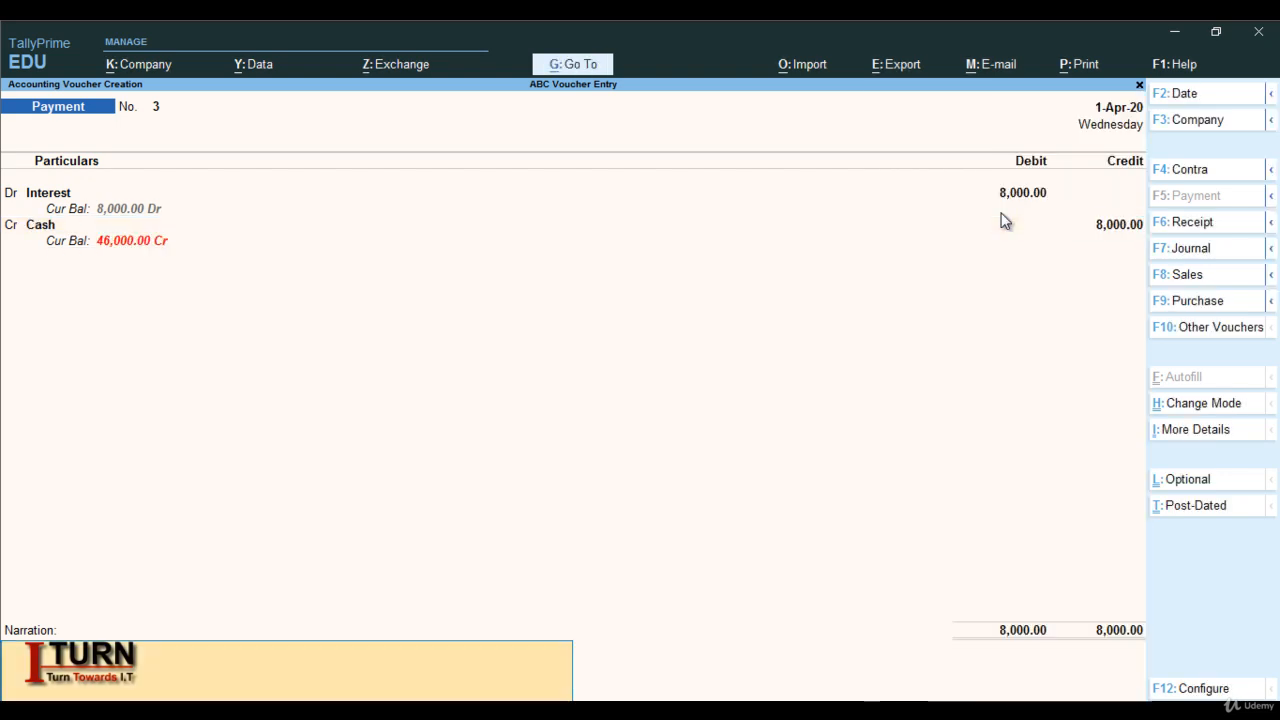
# - Save the payment voucher without a narration and quit voucher entry to the Gateway of Tally
pyautogui.press('Return')
pyautogui.press('Return')
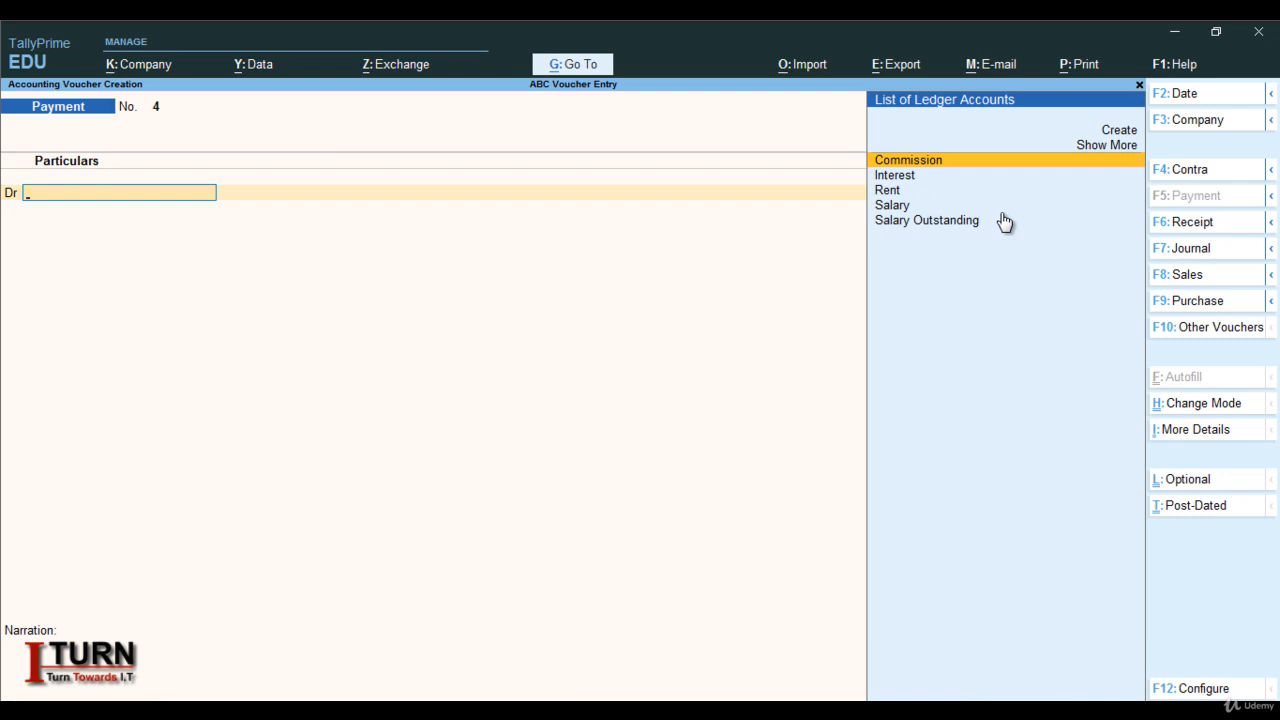
pyautogui.press('Escape')
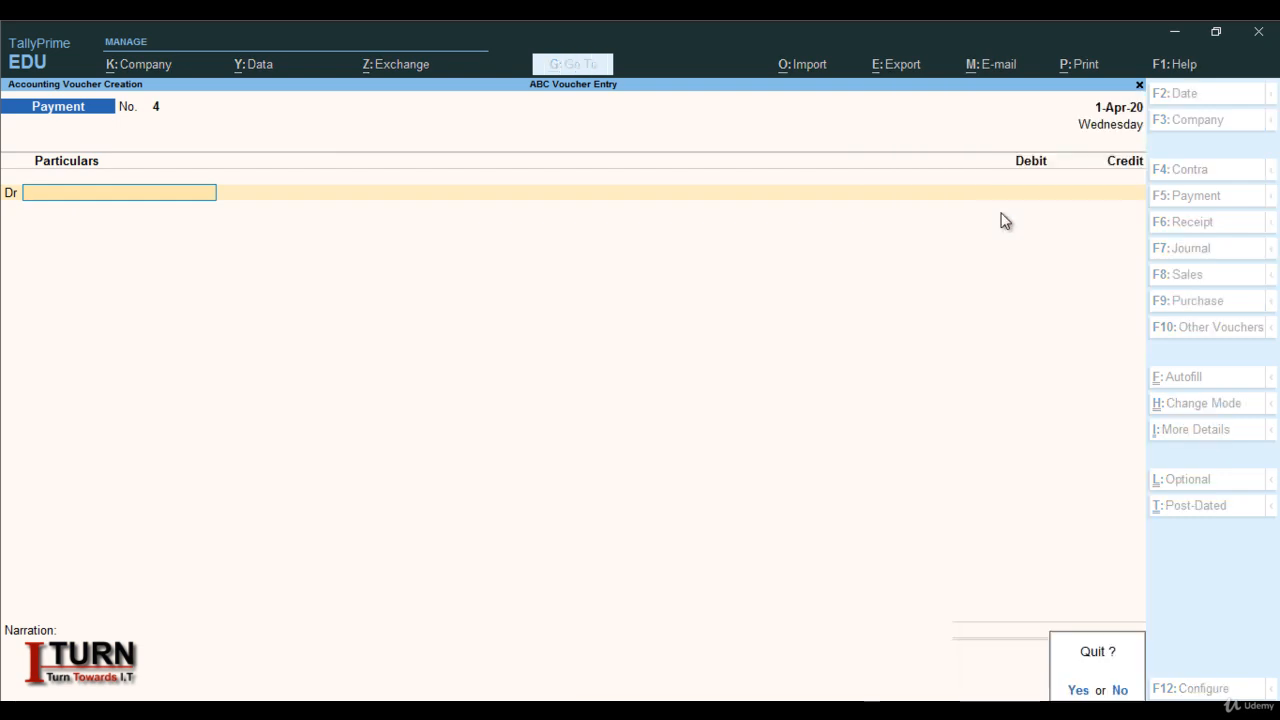
pyautogui.press('Return')
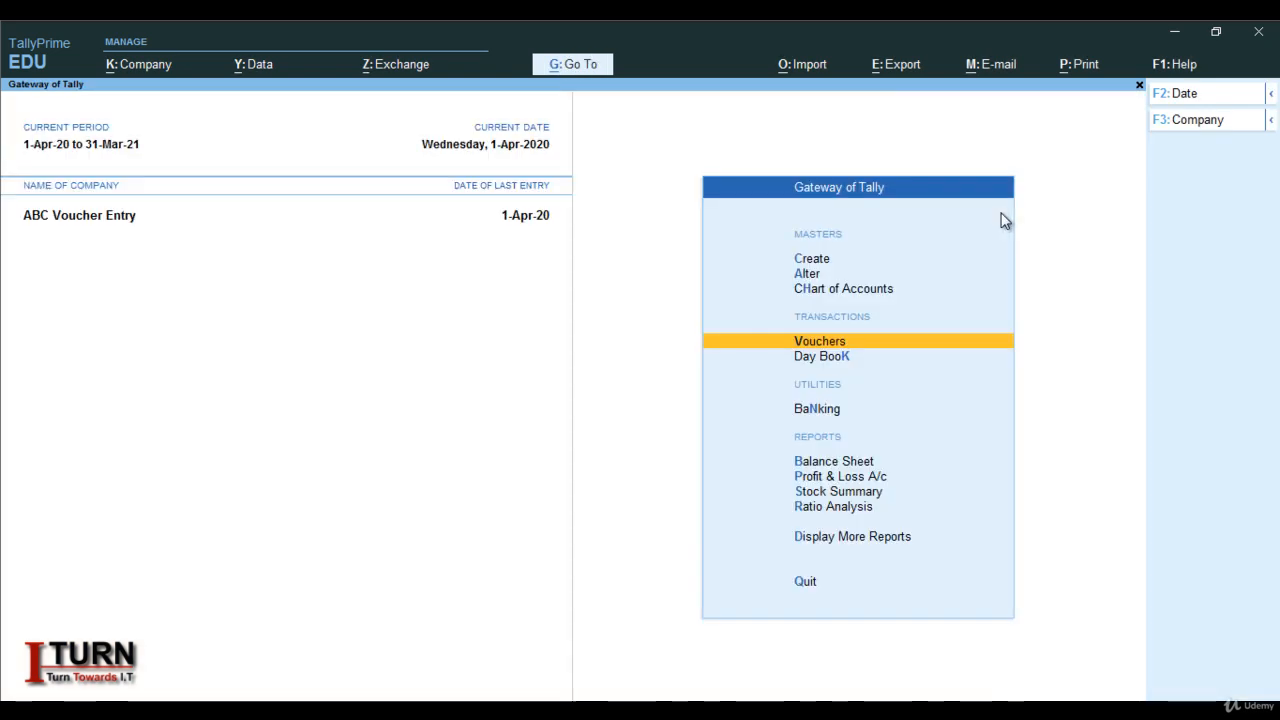
# - Open the Balance Sheet, examine its liabilities and assets in the detailed view, and return to the Gateway of Tally
pyautogui.press('Down')
pyautogui.press('Down')
pyautogui.press('Down')
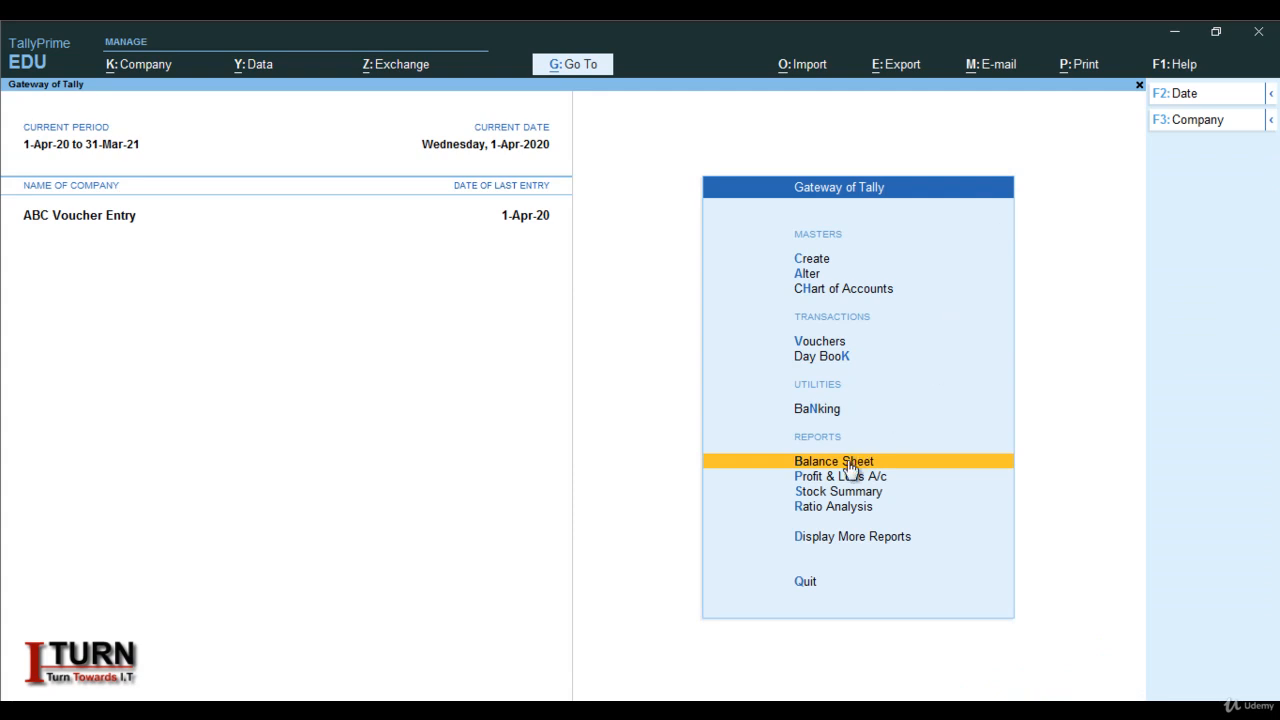
pyautogui.press('Return')
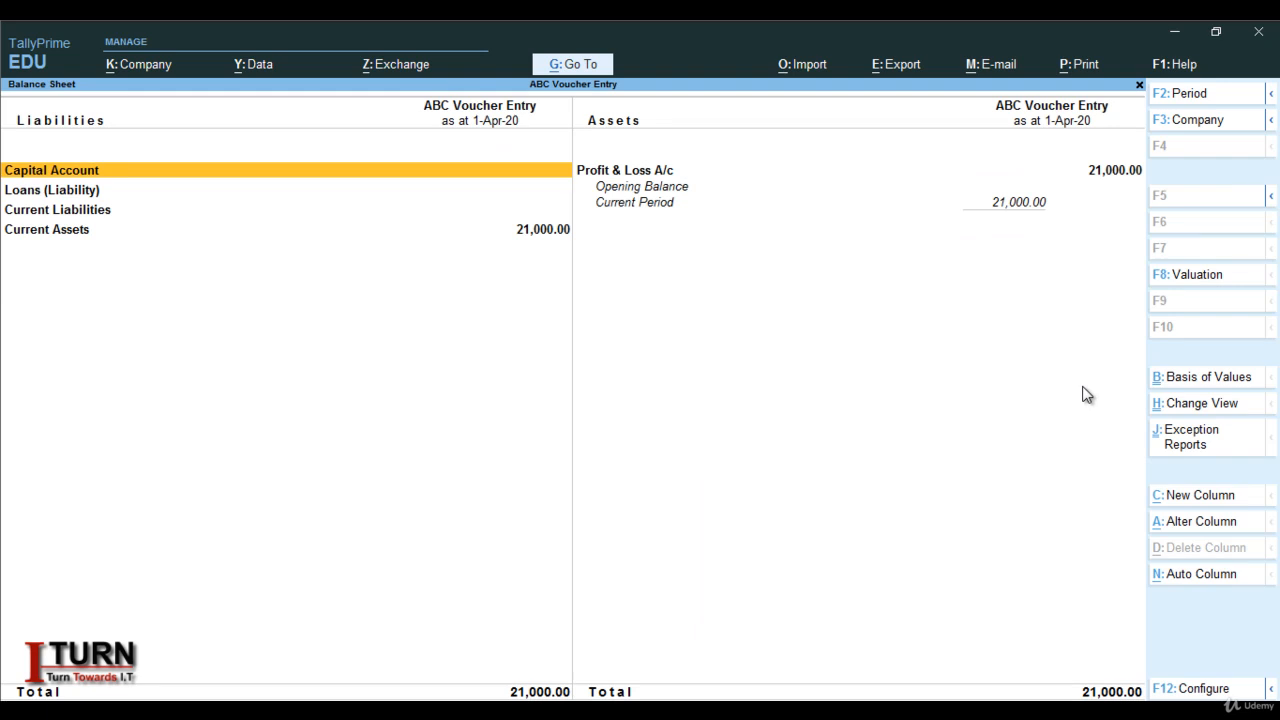
pyautogui.press('alt')
pyautogui.hotkey('alt', 'F5')
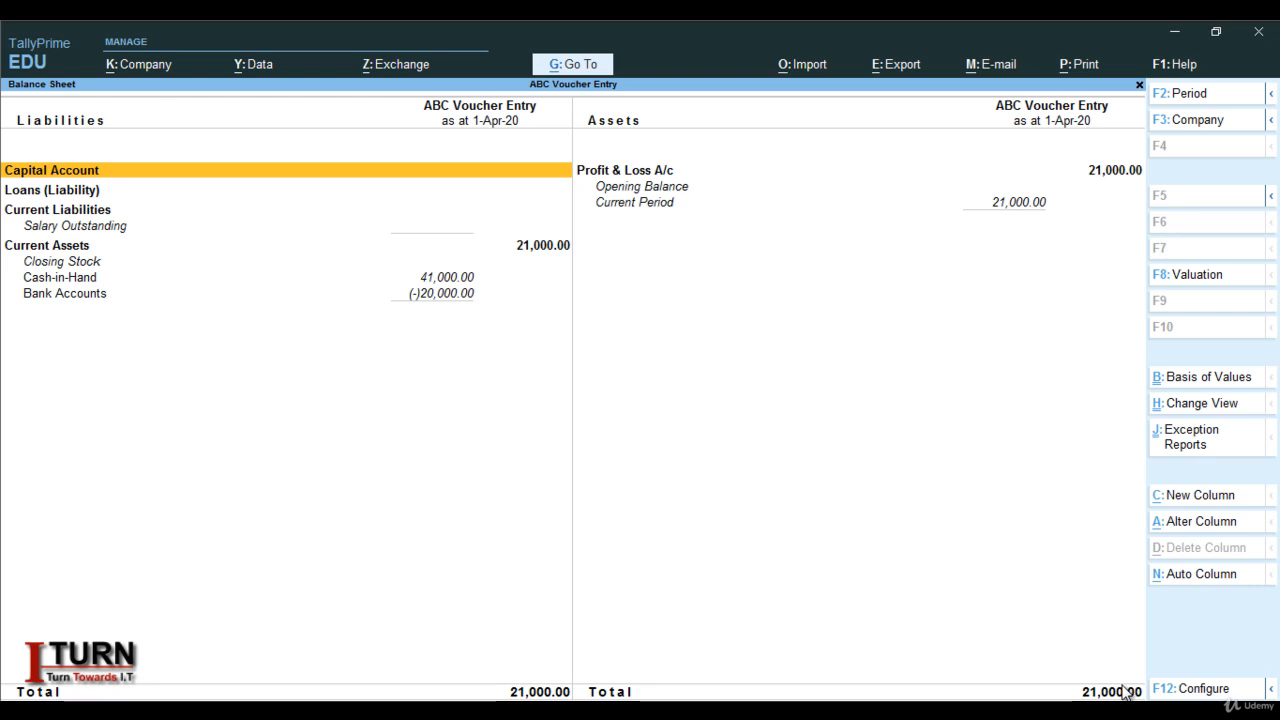
pyautogui.press('Escape')
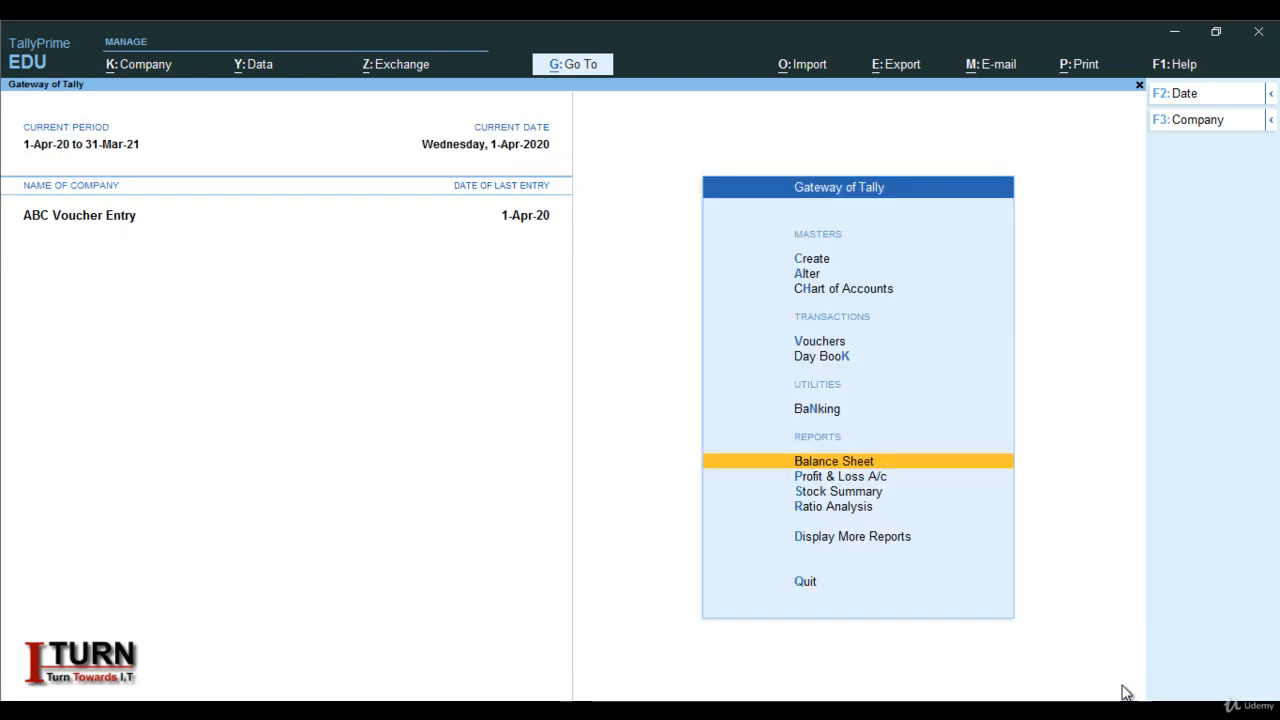
# - Open the Profit & Loss A/c, examine its expense and income ledgers in the detailed view, and close the report
pyautogui.press('Down')
pyautogui.press('Return')
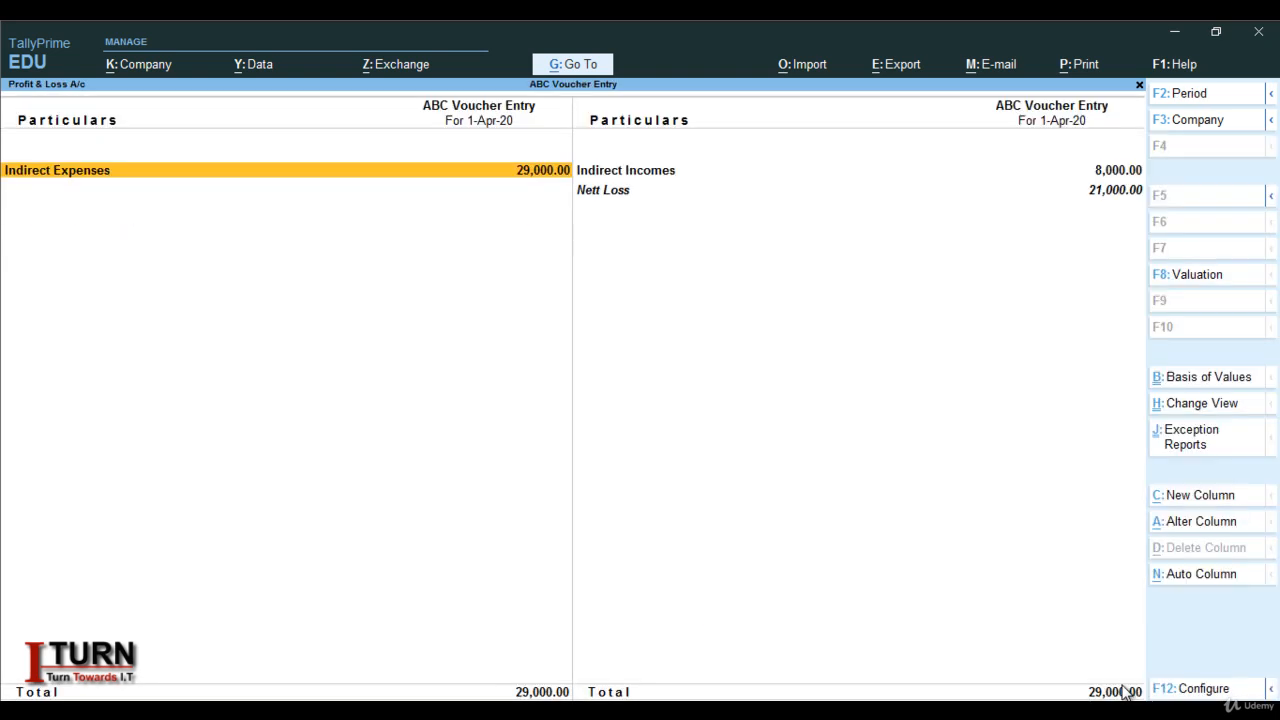
pyautogui.press('alt')
pyautogui.hotkey('alt', 'F5')
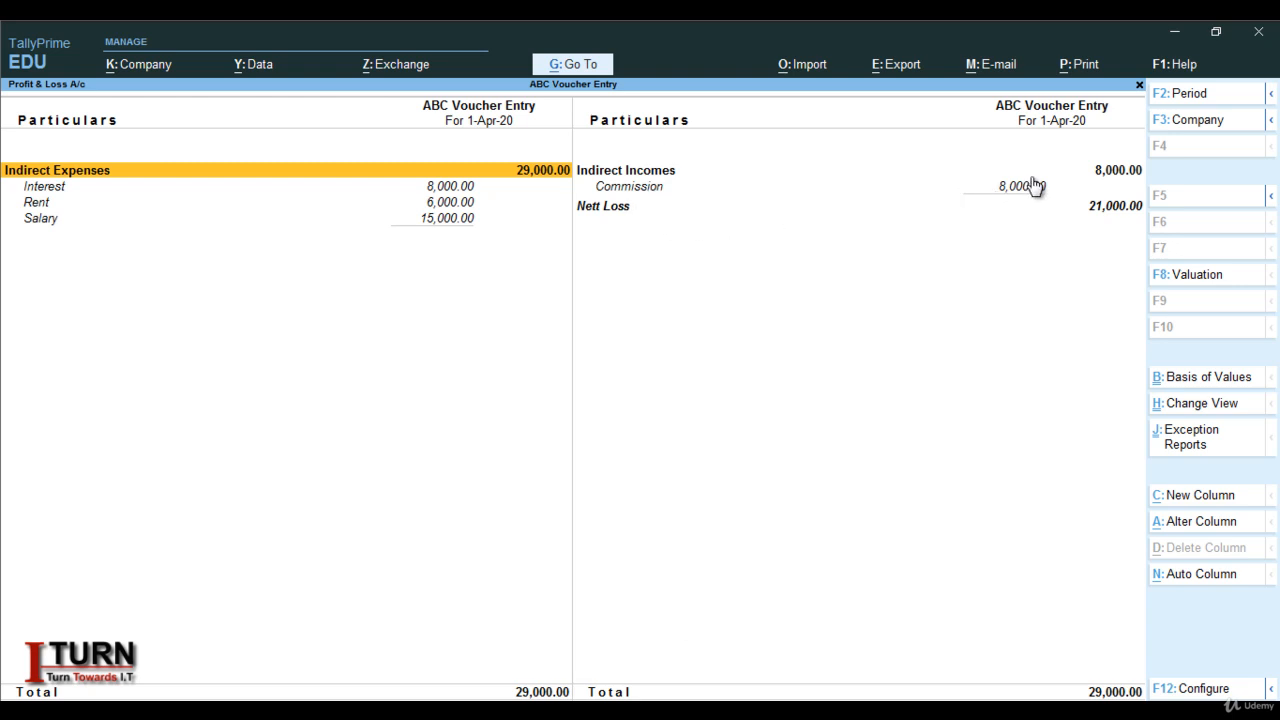
pyautogui.press('Escape')
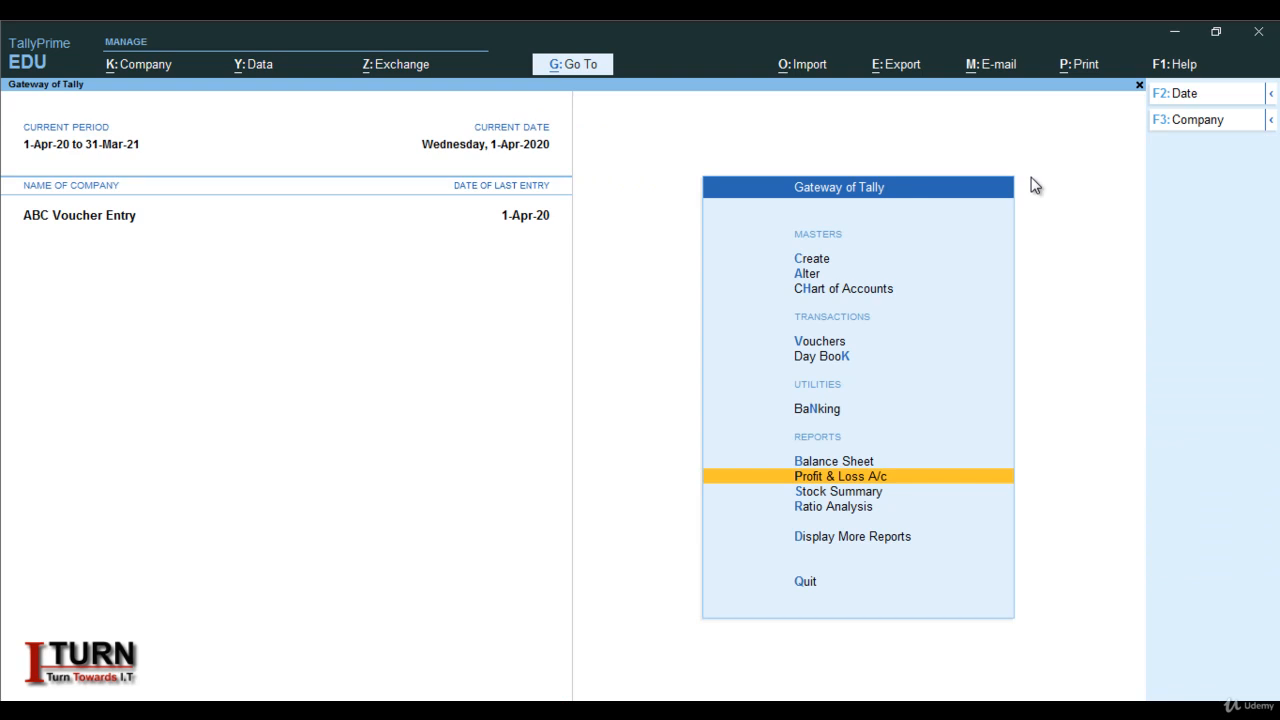